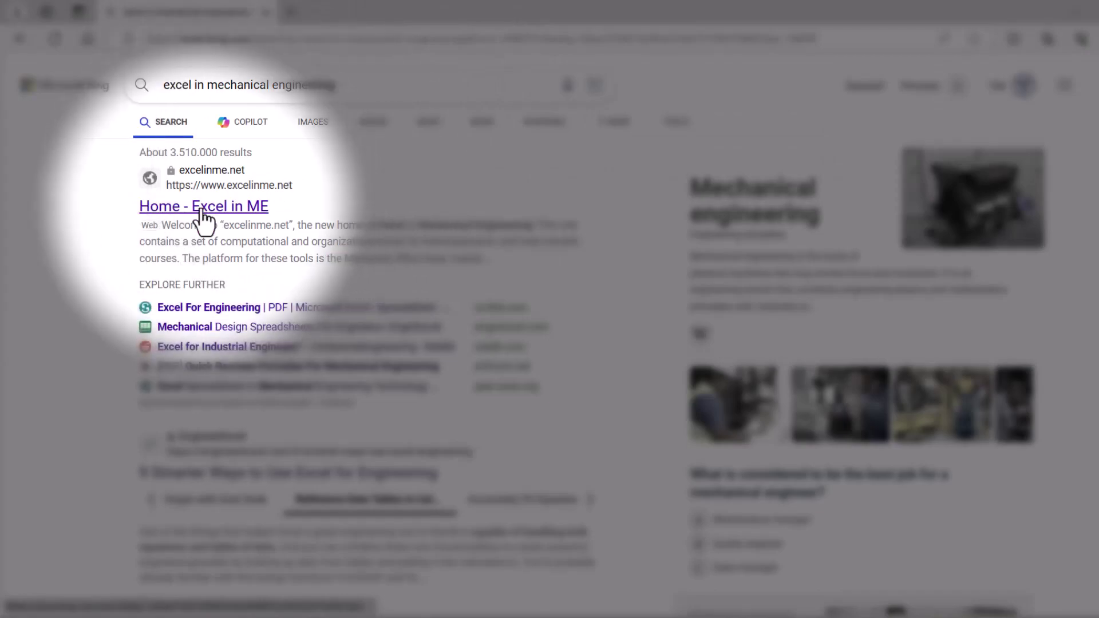
- Open the Excel in ME site's Thermodynamics page from the search results and download ThermoTables.xlam from its Manual Installation section
left_click(201, 211)
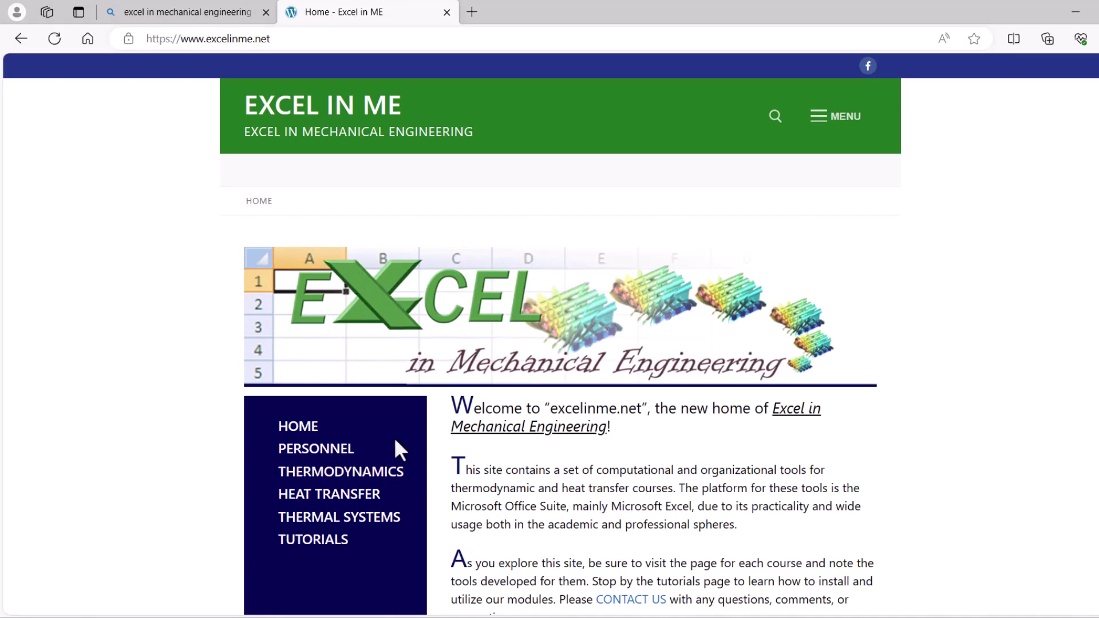
left_click(395, 473)
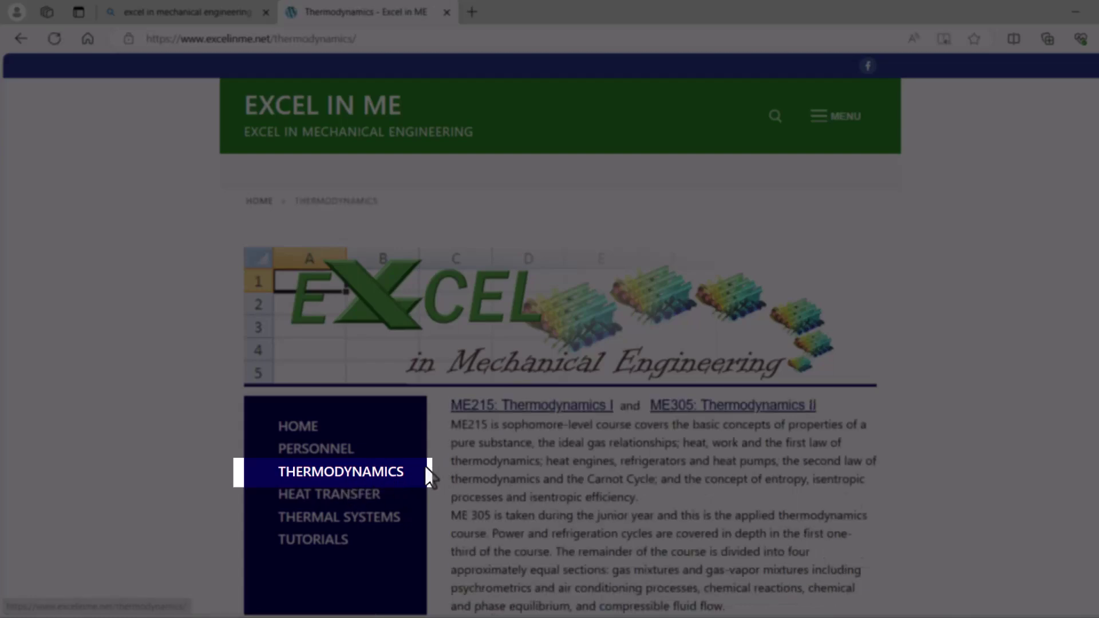
scroll(466, 449, "down", 5)
scroll(490, 447, "down", 8)
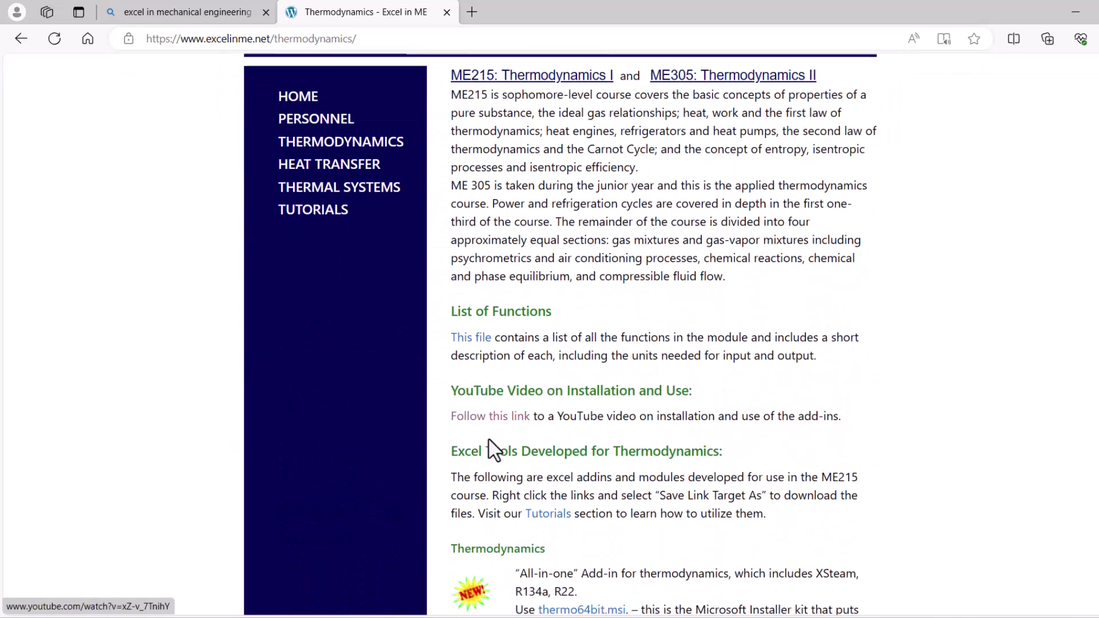
scroll(492, 444, "down", 3)
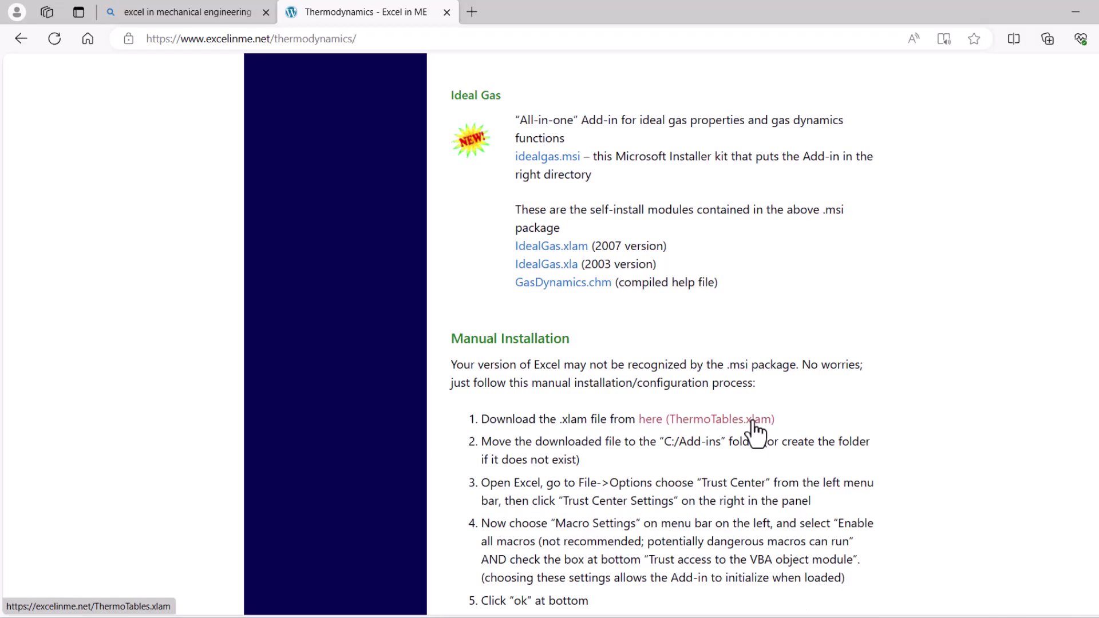
left_click(752, 421)
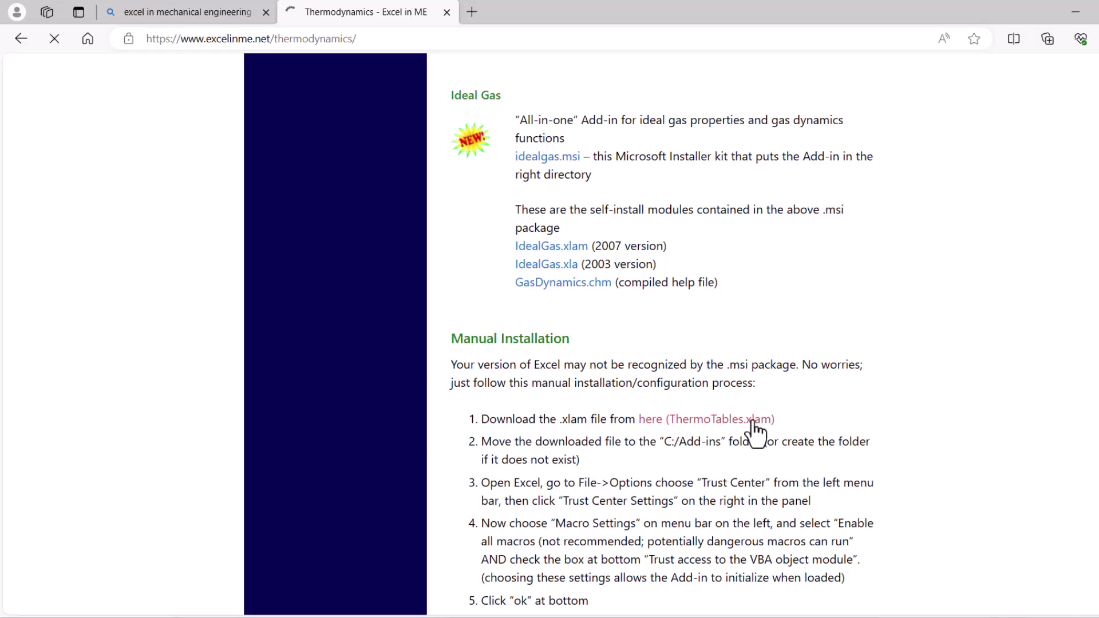
- Create a folder named Add-In on the DATA (D:) drive in File Explorer and open it
left_click(459, 425)
left_click(604, 481)
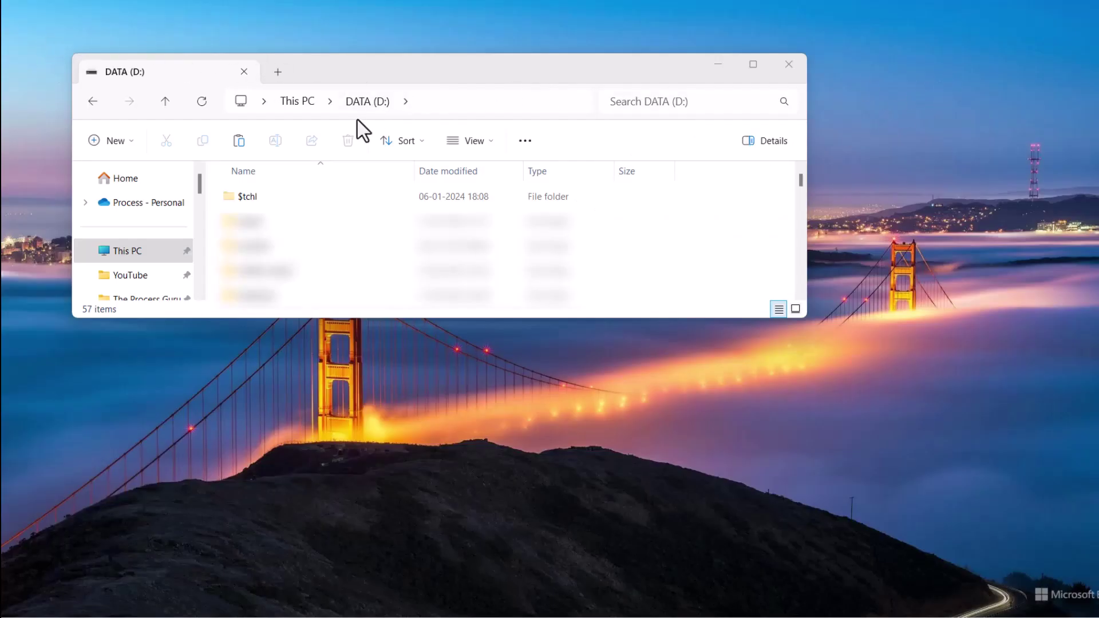
left_click(109, 143)
left_click(111, 176)
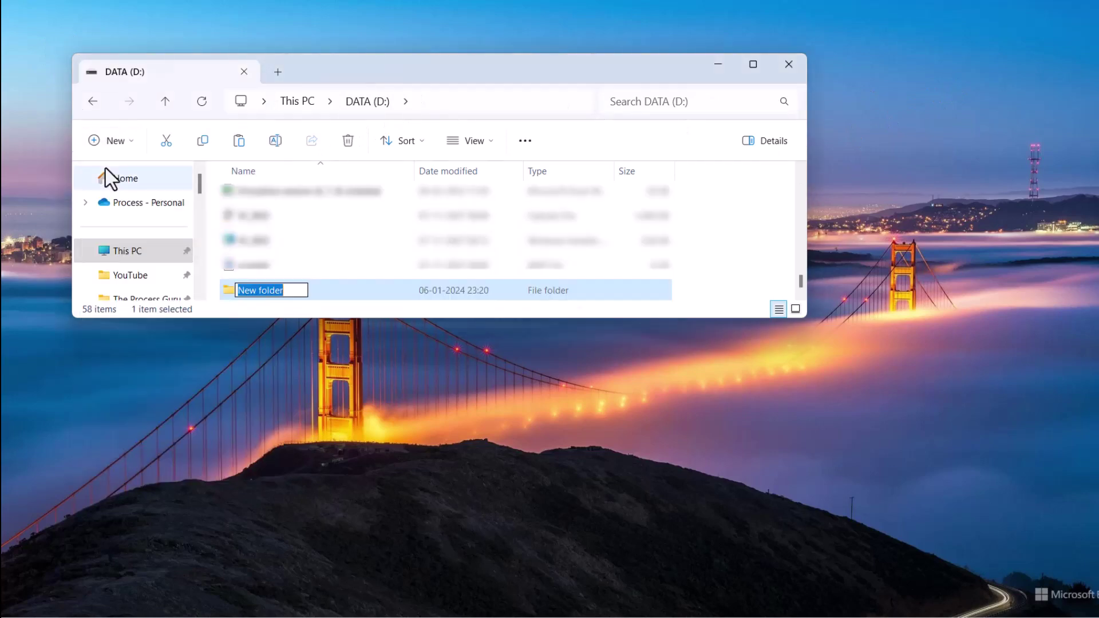
type("Add-In")
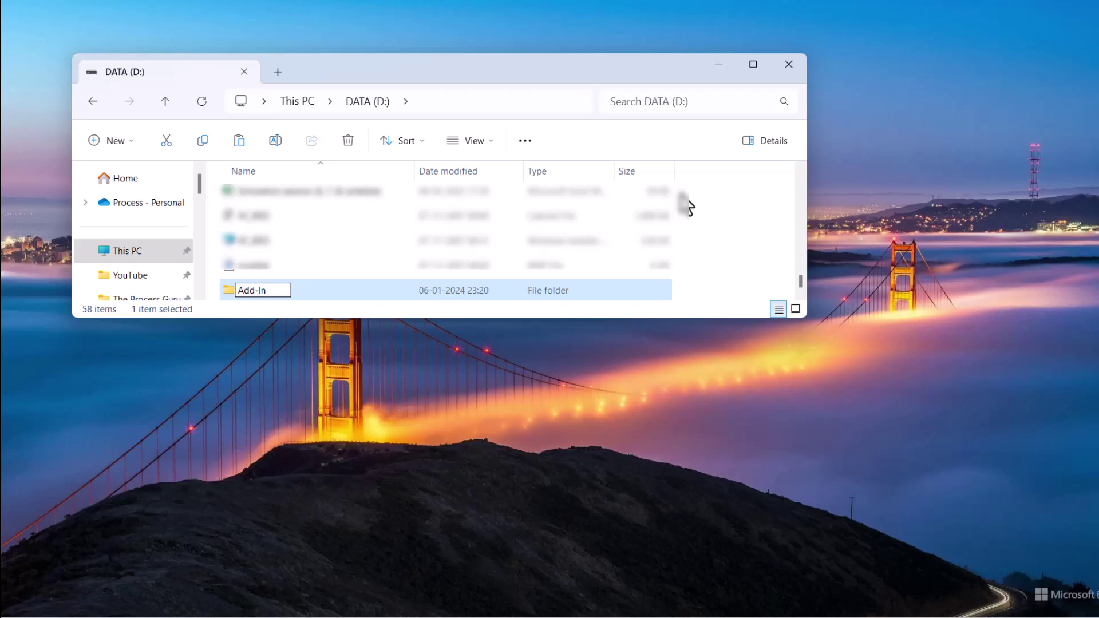
key("Return")
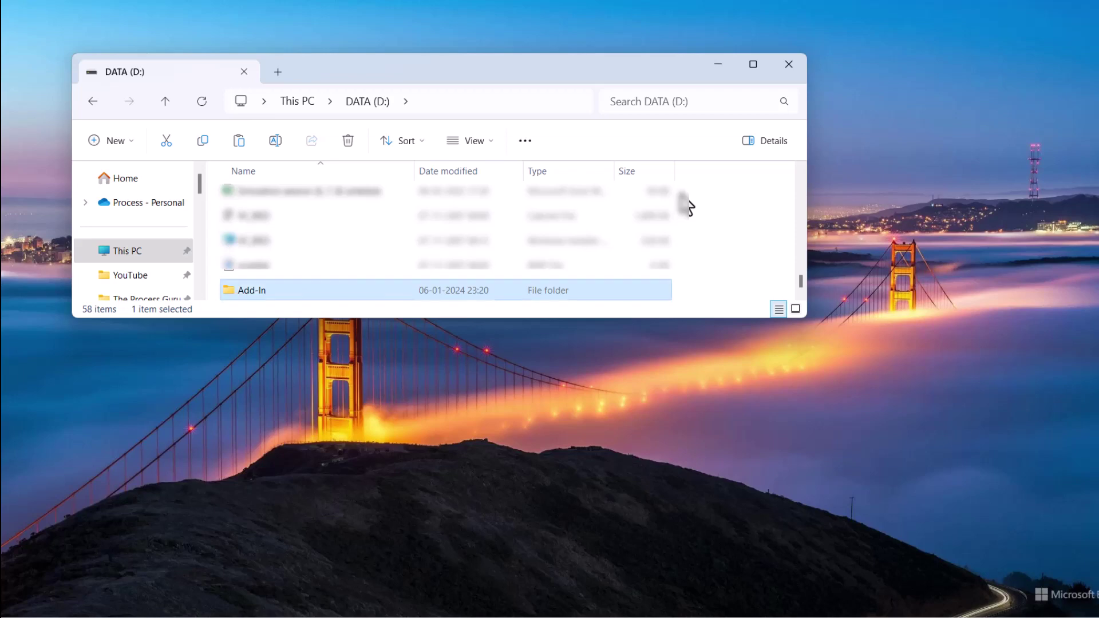
key("Return")
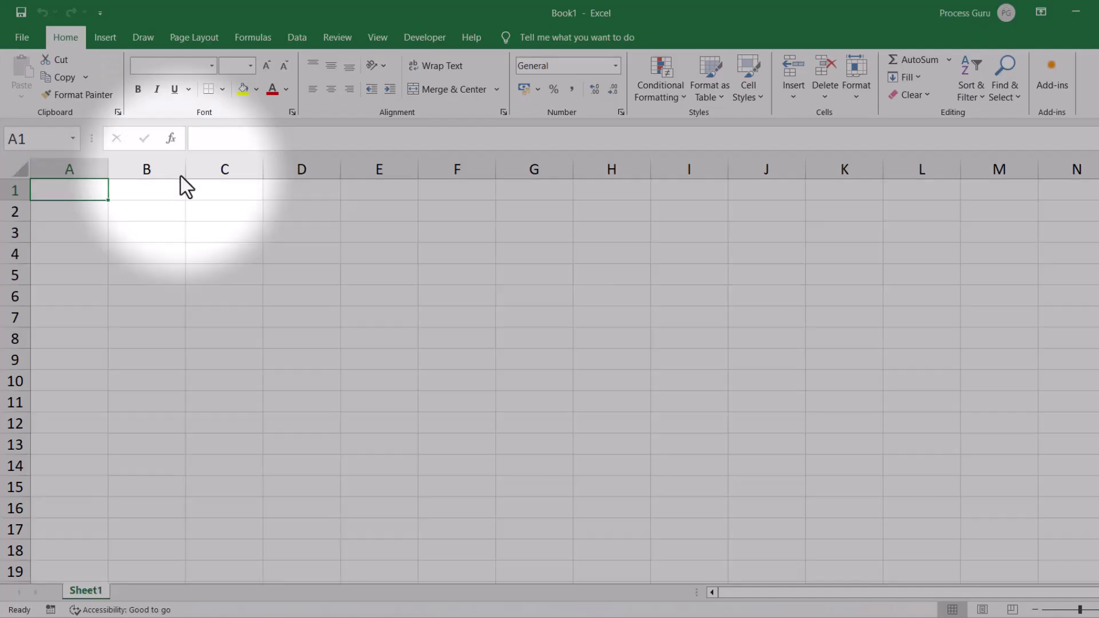
- In Excel, load the ThermoTables add-in from the D:\Add-In folder, keep it enabled and dismiss its welcome message
left_click(425, 37)
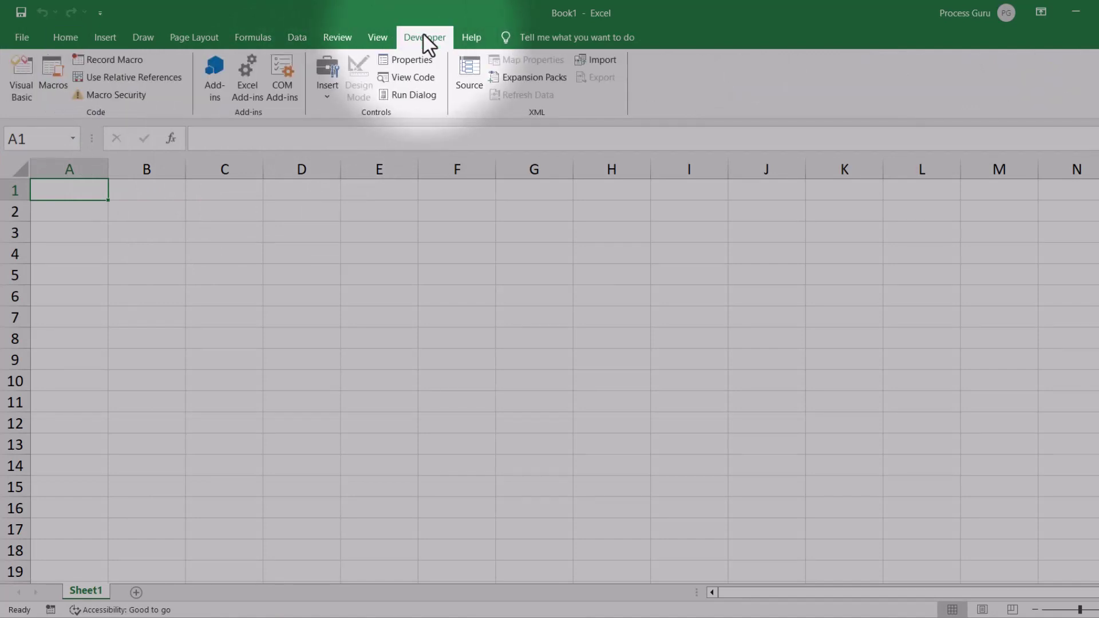
left_click(236, 77)
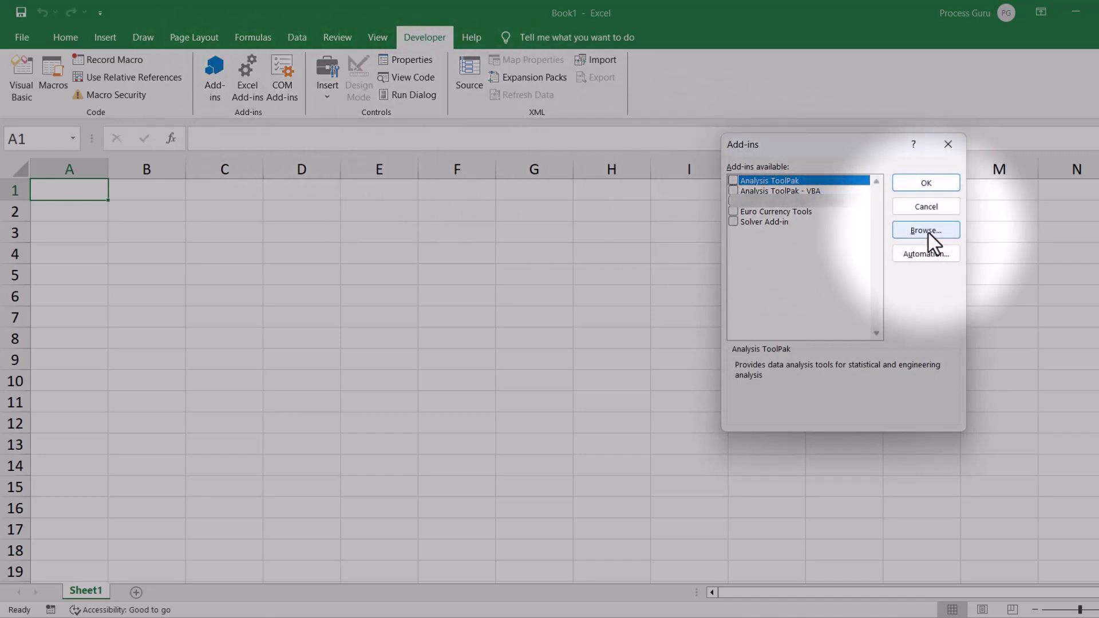
left_click(926, 230)
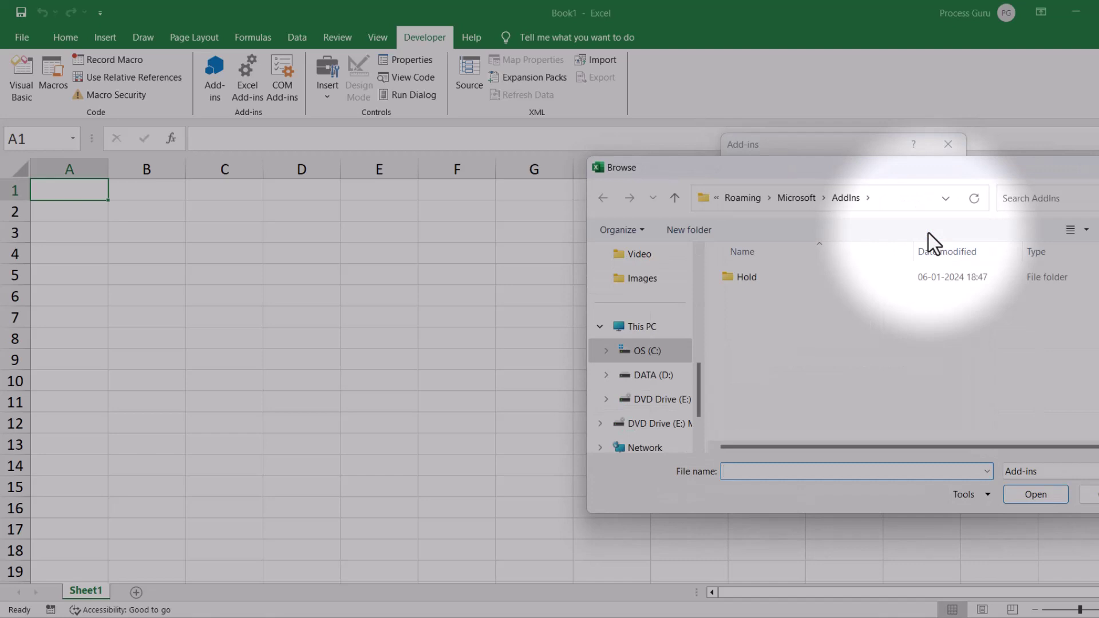
left_click(653, 379)
left_click(745, 308)
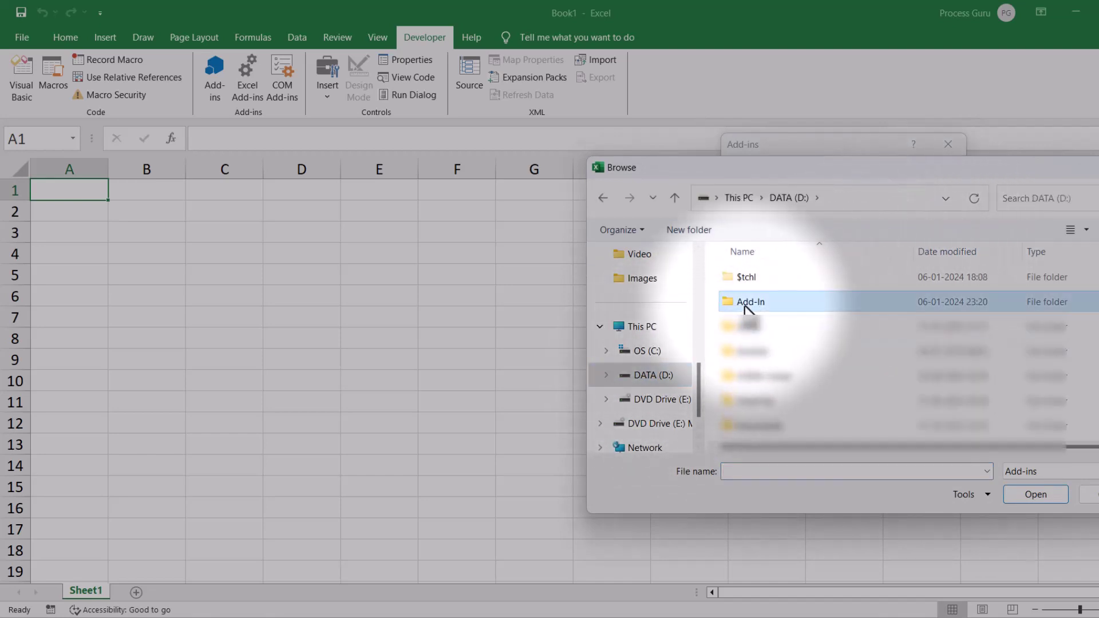
double_click(745, 303)
left_click(750, 279)
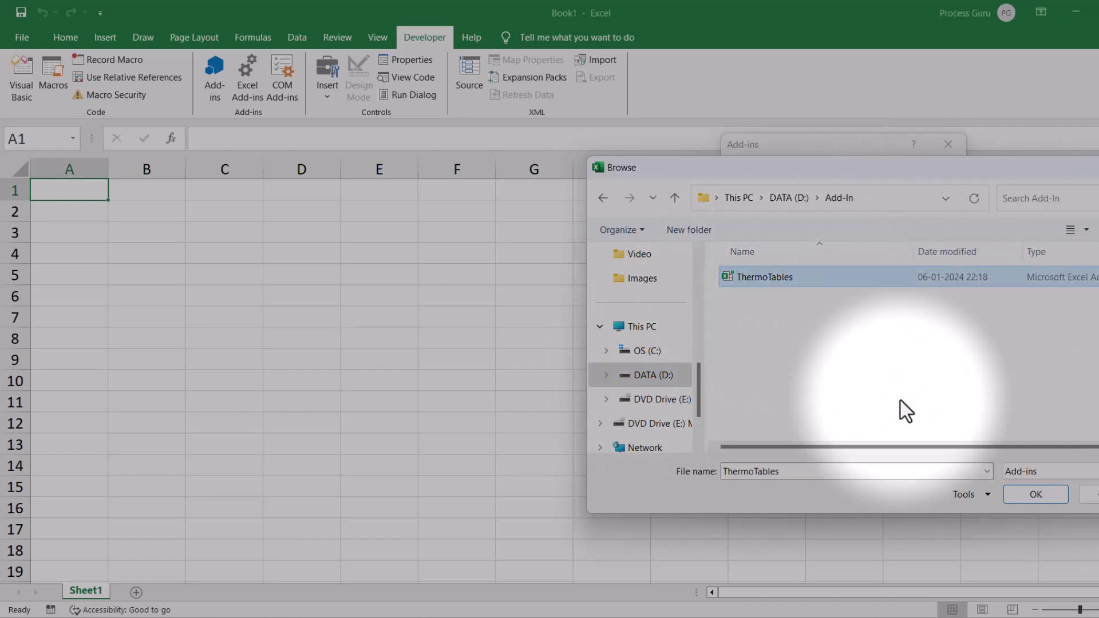
left_click(1024, 496)
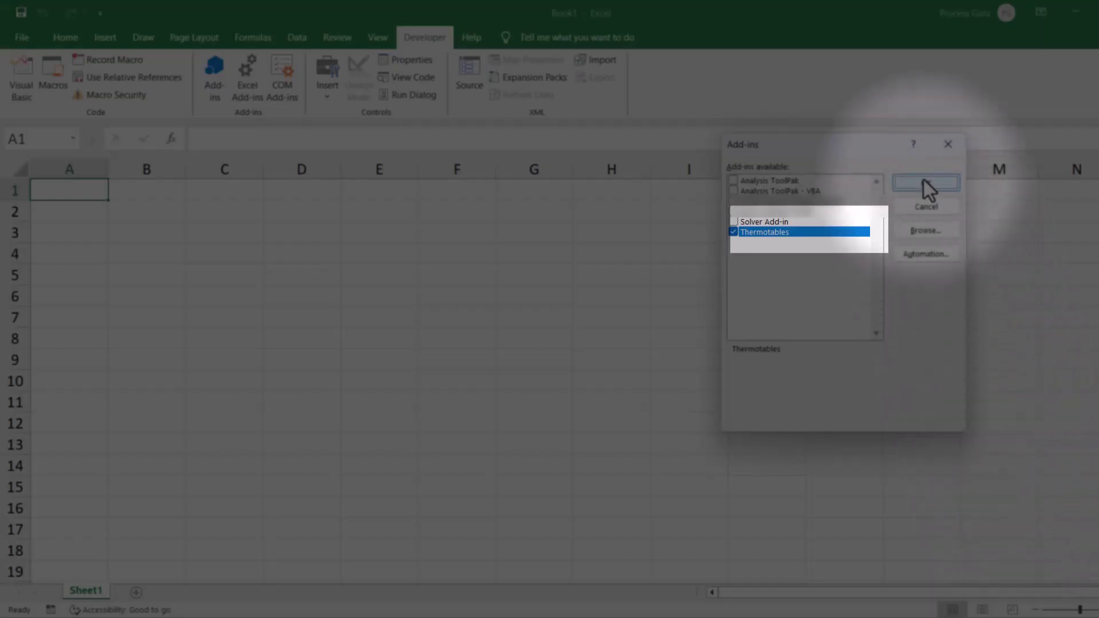
left_click(925, 183)
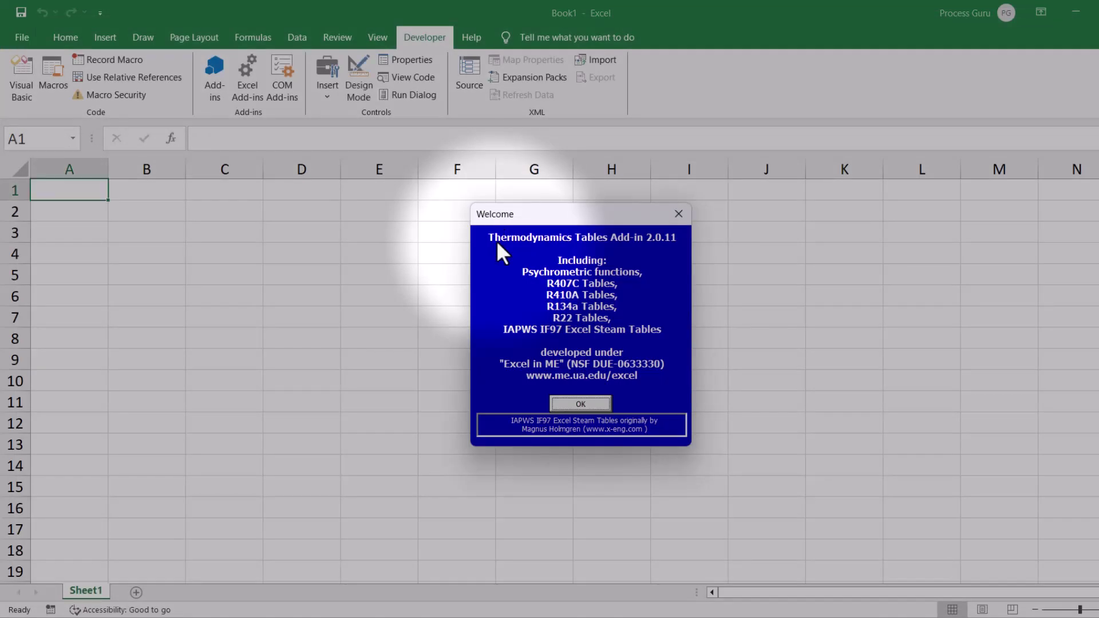
left_click(584, 403)
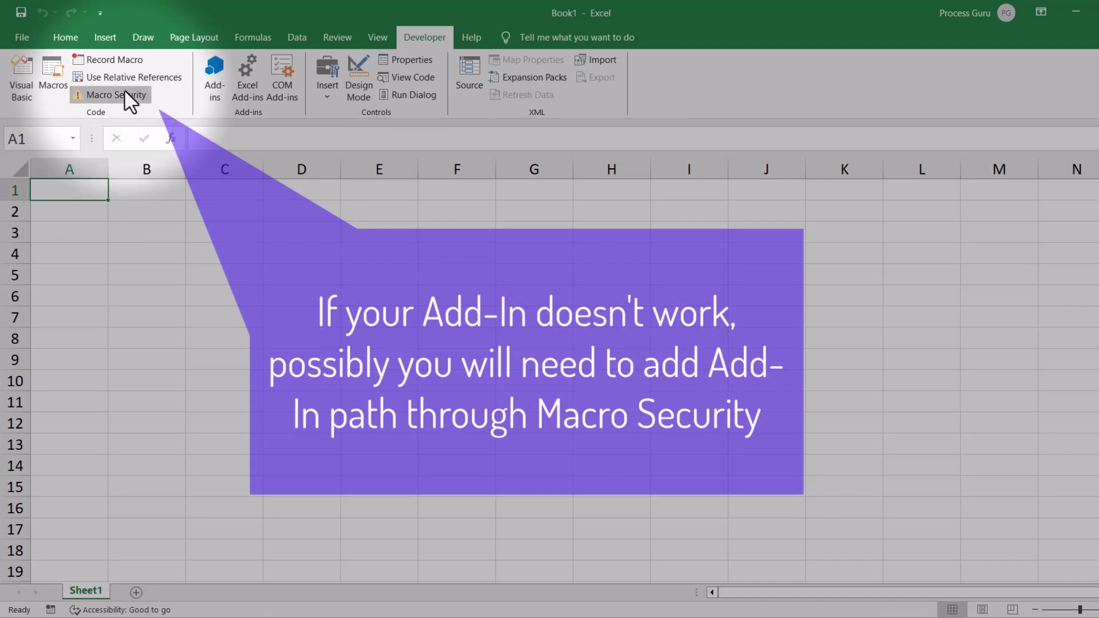
- Add D:\Add-In as a trusted location in the macro security settings, with its subfolders also trusted
left_click(124, 92)
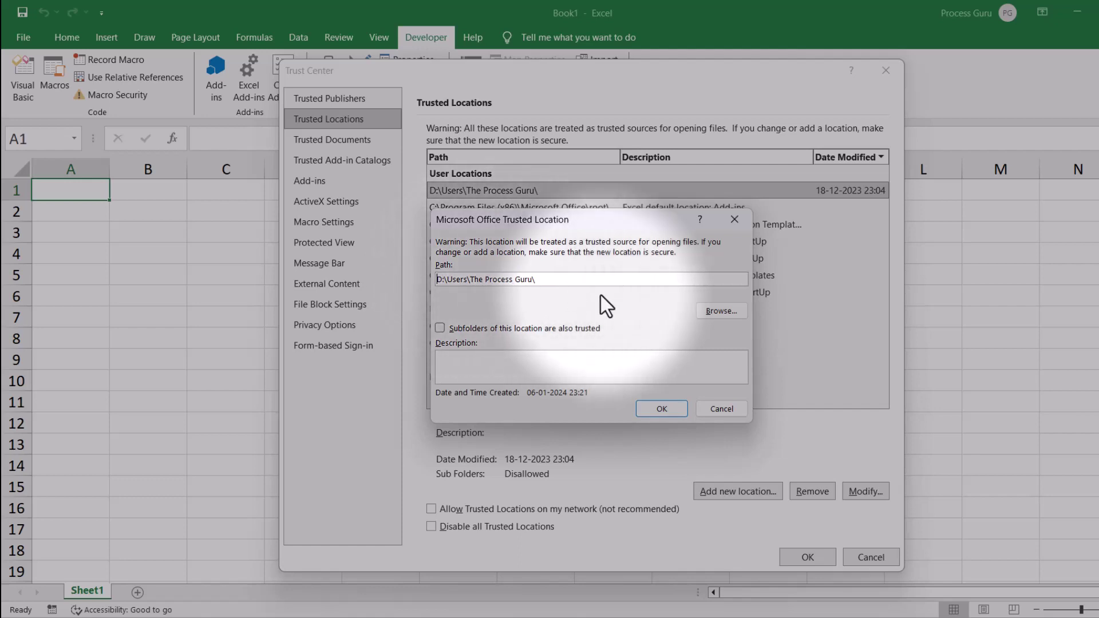
left_click(719, 317)
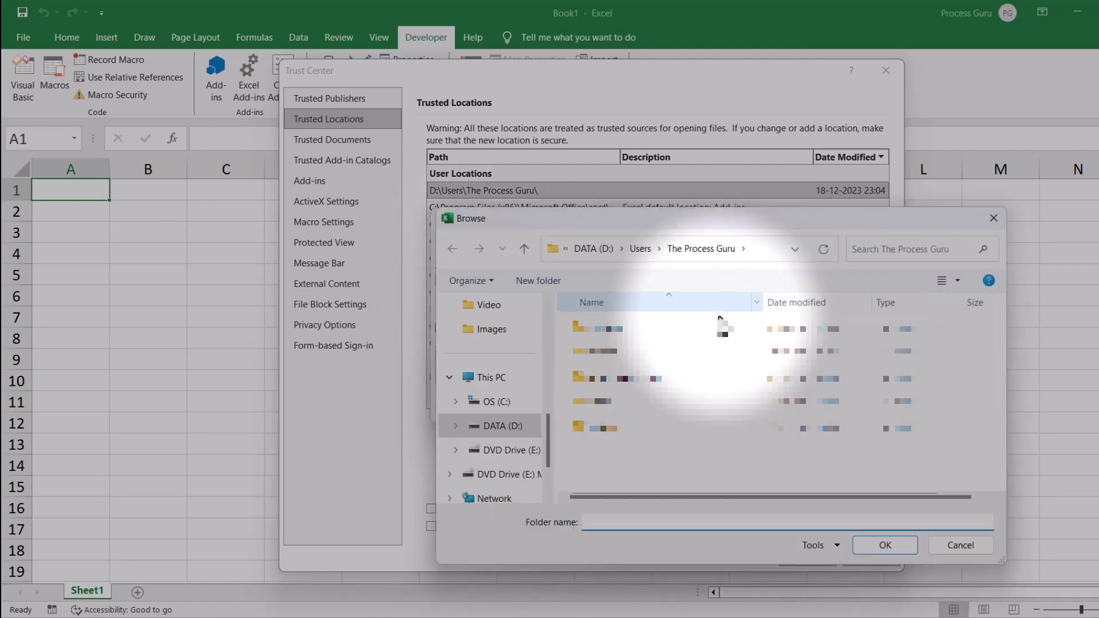
left_click(595, 250)
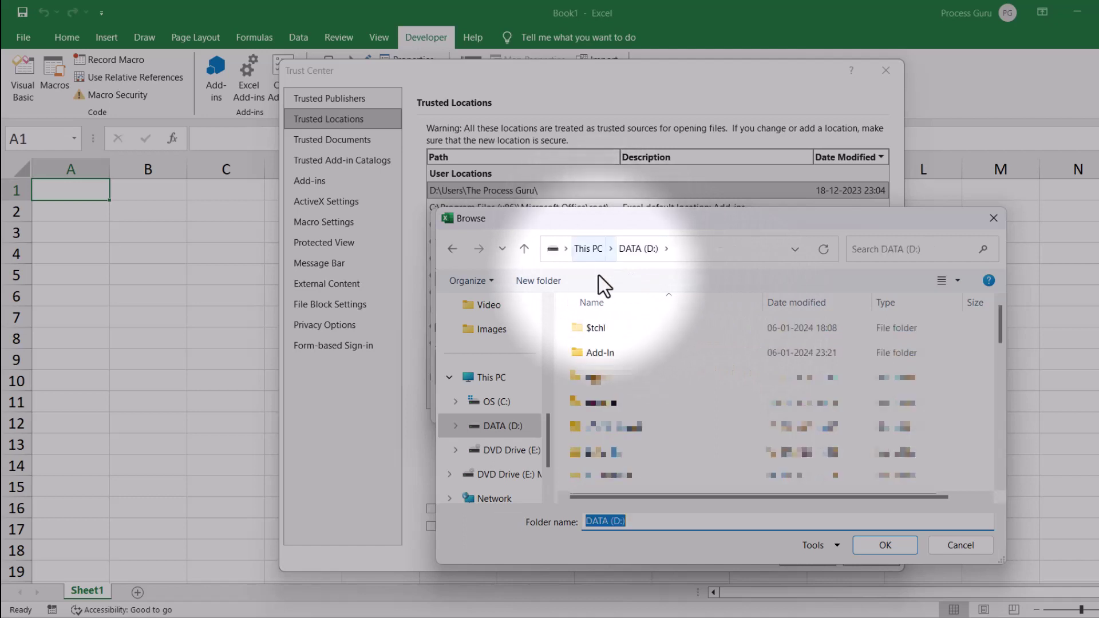
left_click(604, 352)
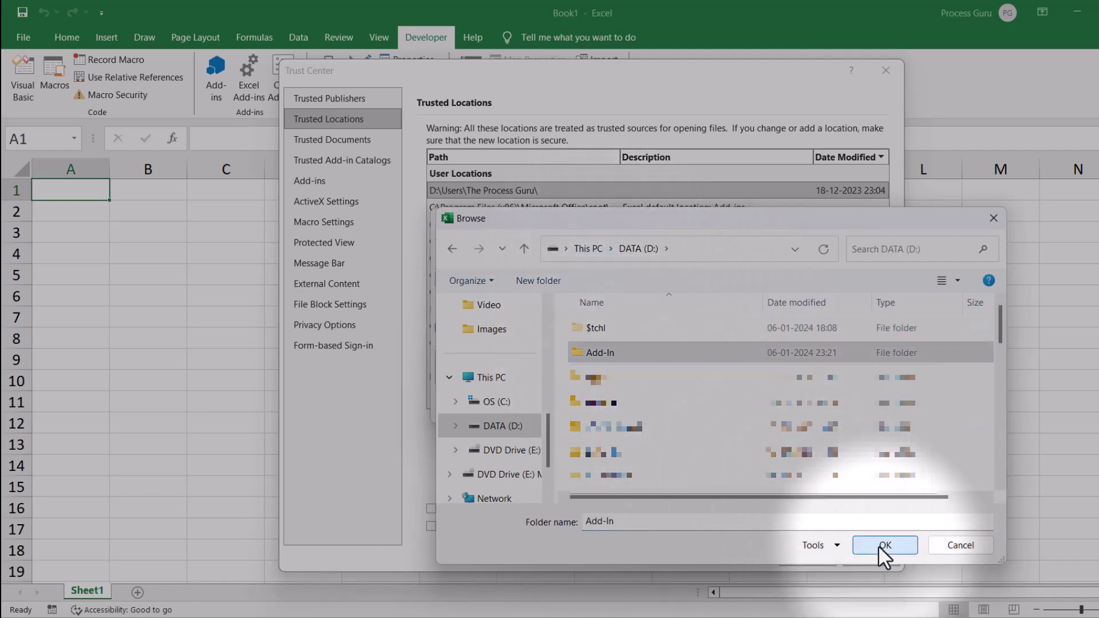
left_click(880, 547)
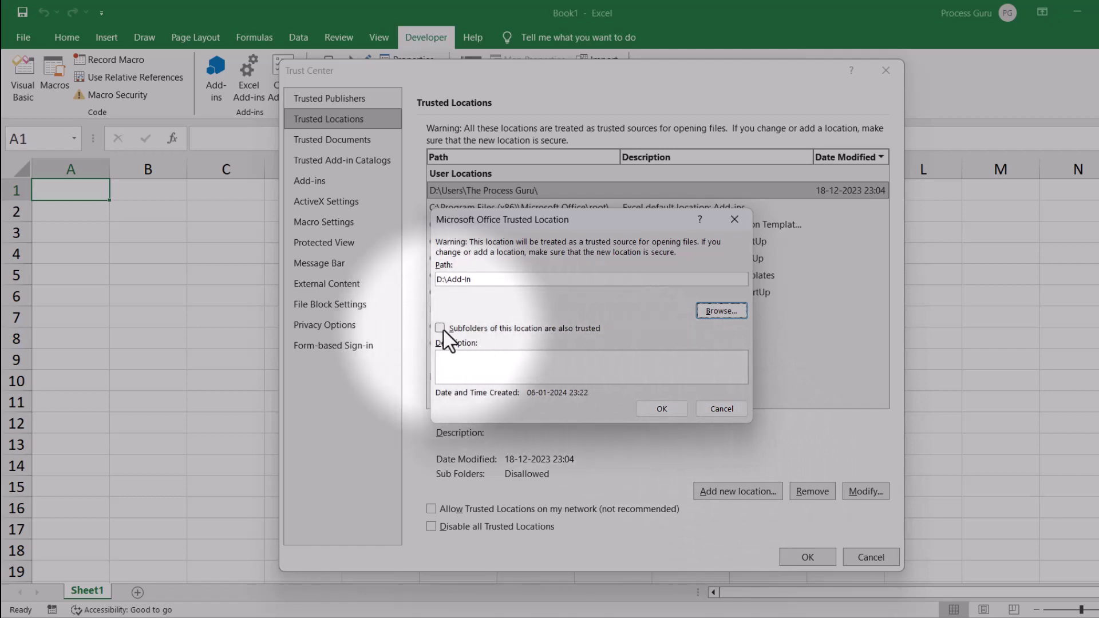
left_click(441, 328)
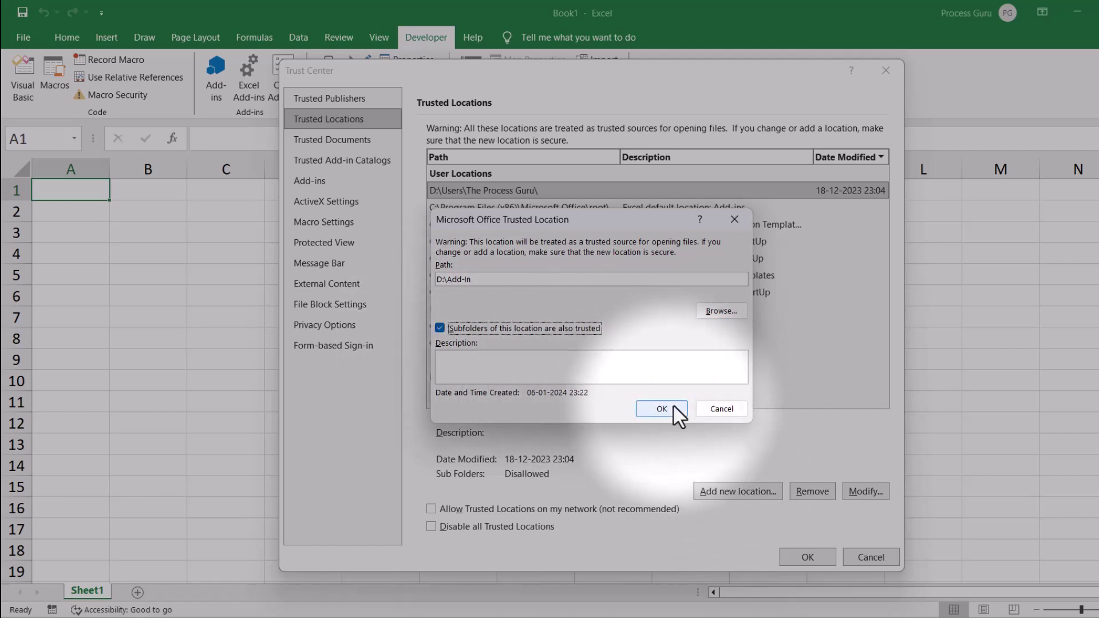
left_click(664, 407)
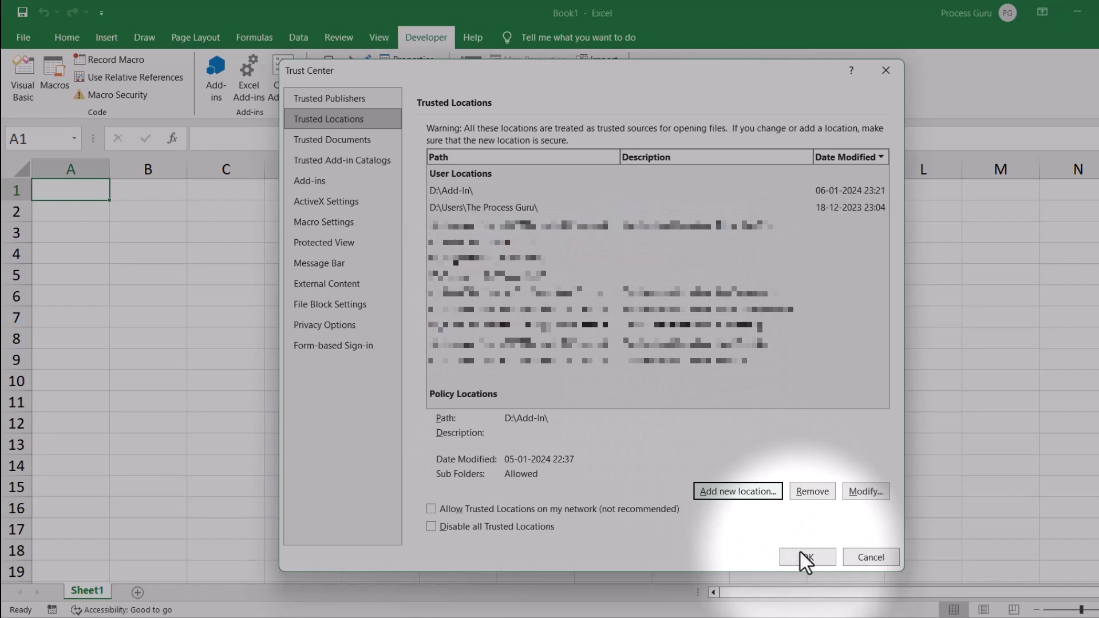
left_click(801, 554)
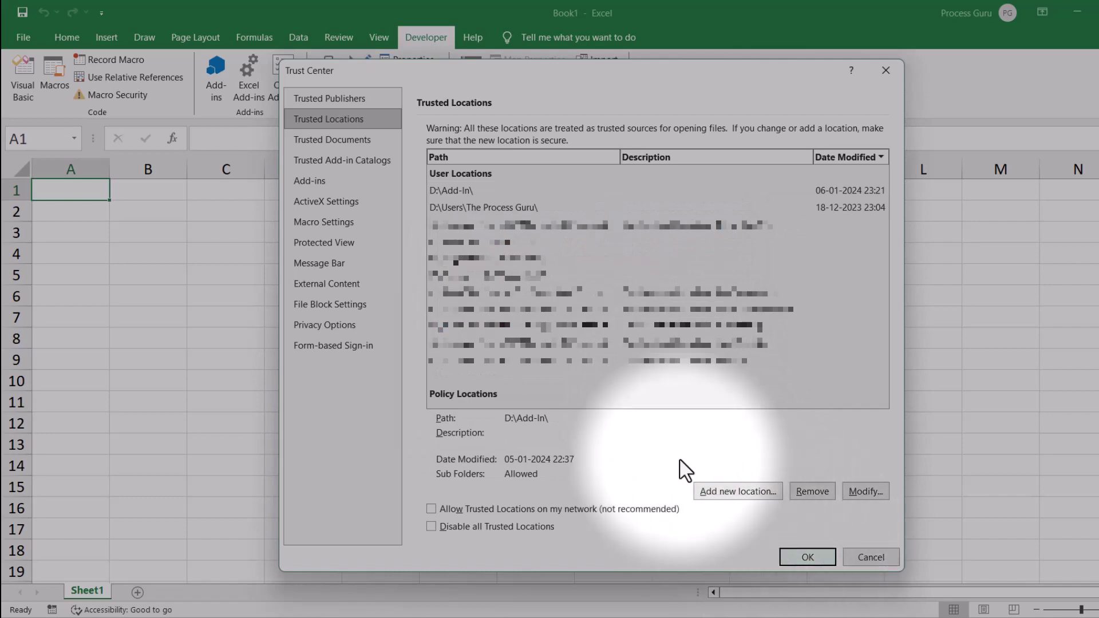
left_click(502, 198)
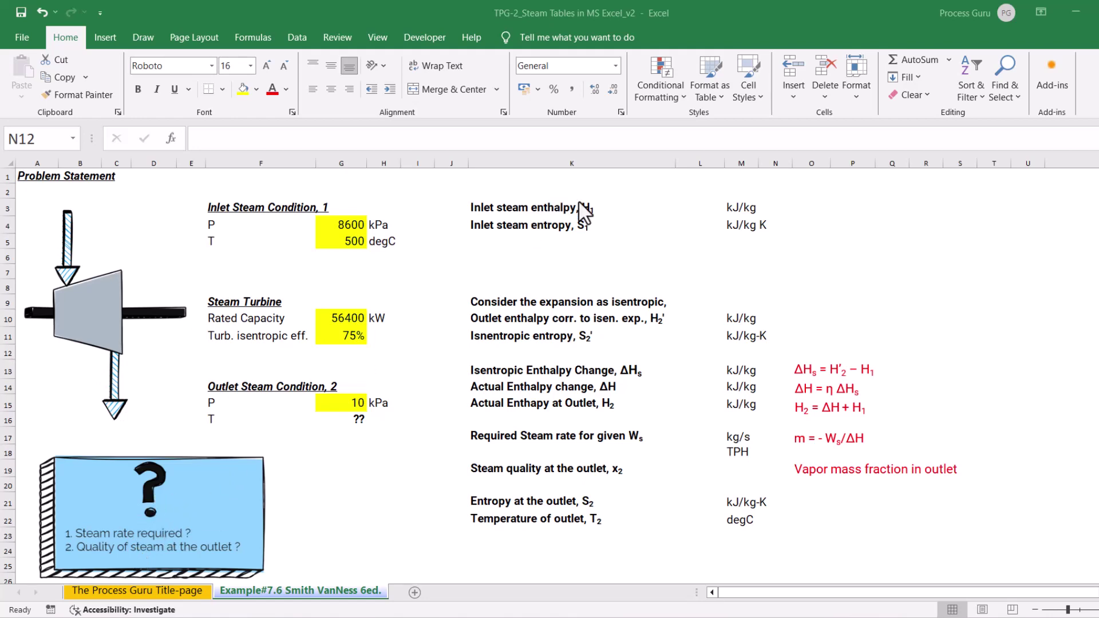
- Start the inlet steam enthalpy formula in cell L3 with the add-in function h_pT_H2O
left_click(676, 212)
left_click(682, 213)
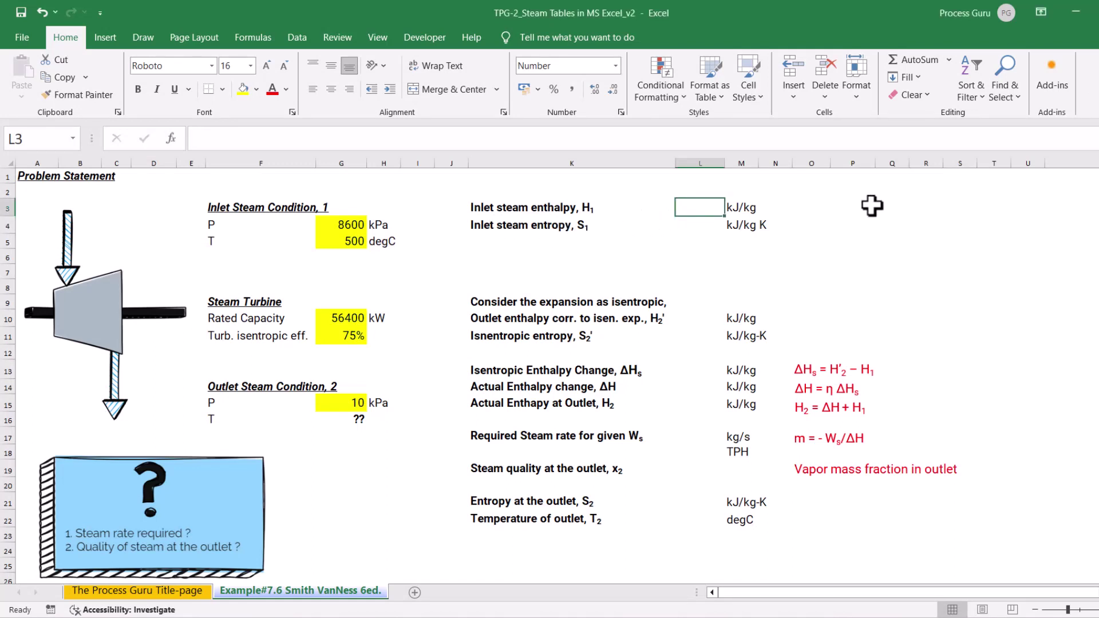
type("=h")
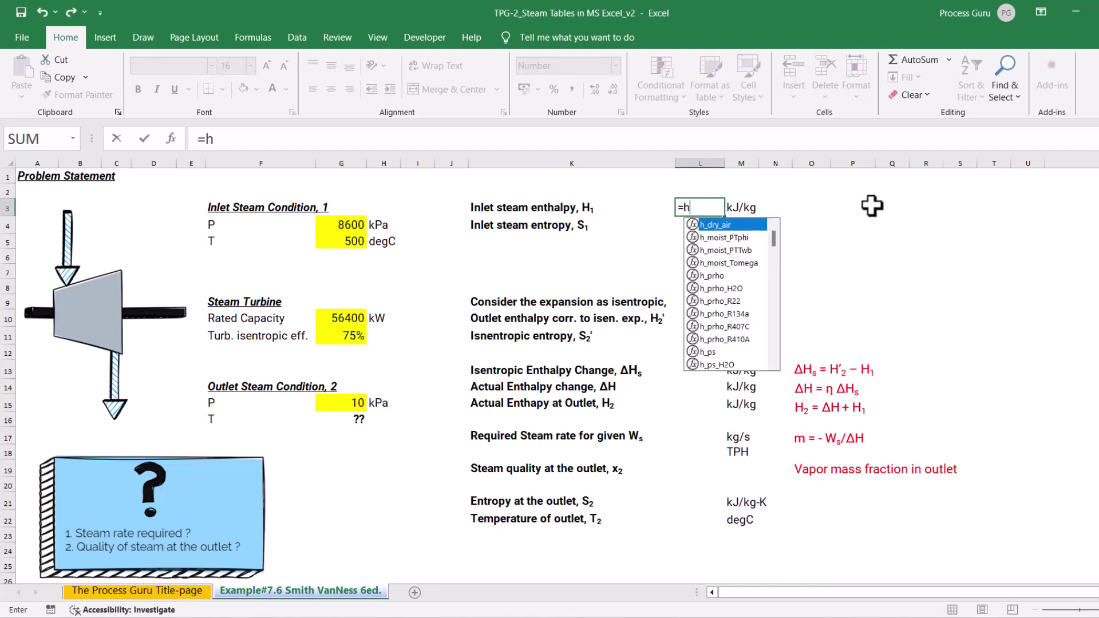
type("_p")
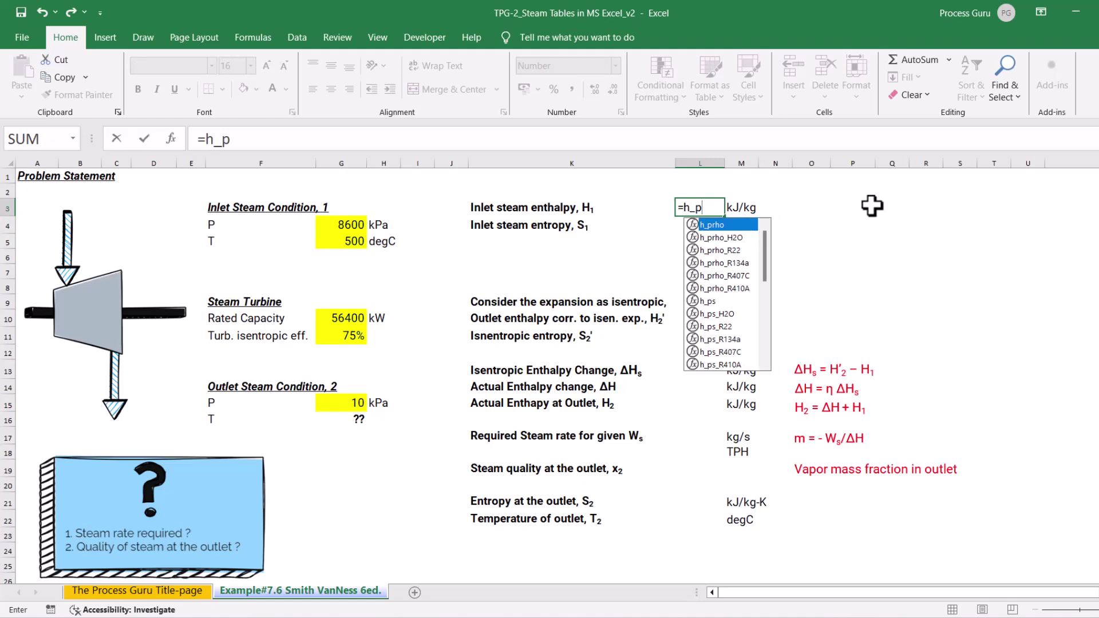
type("t")
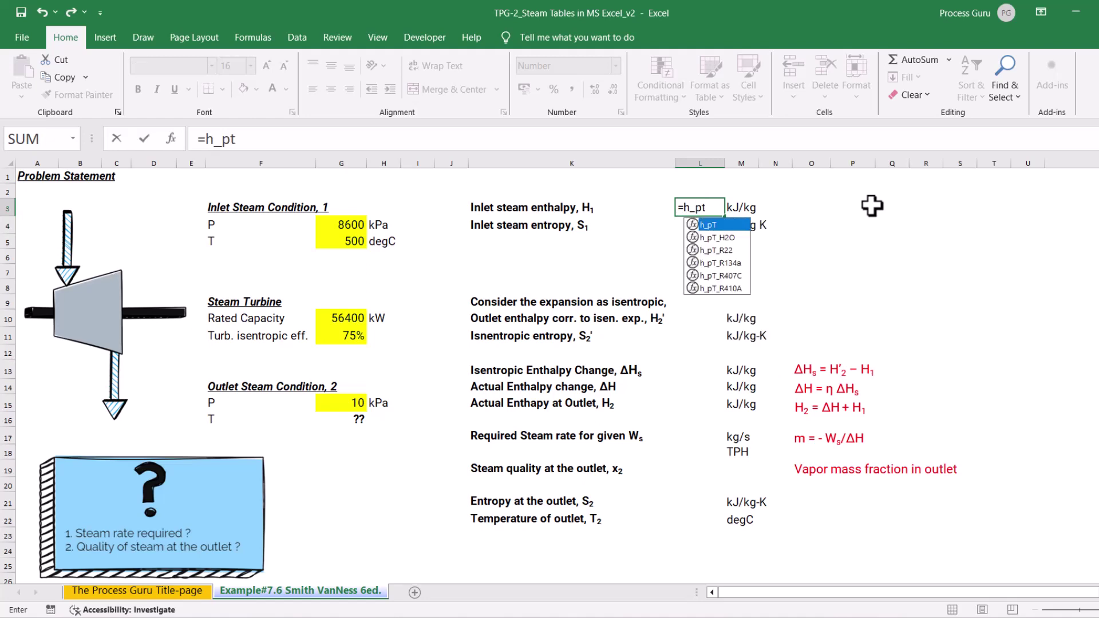
type("_")
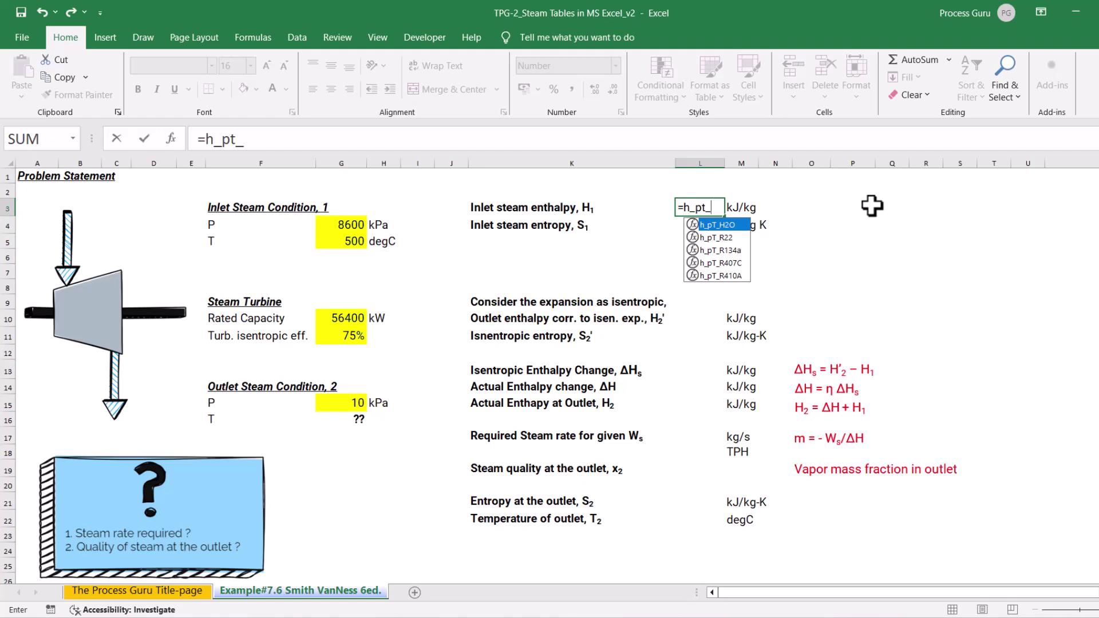
key("Tab")
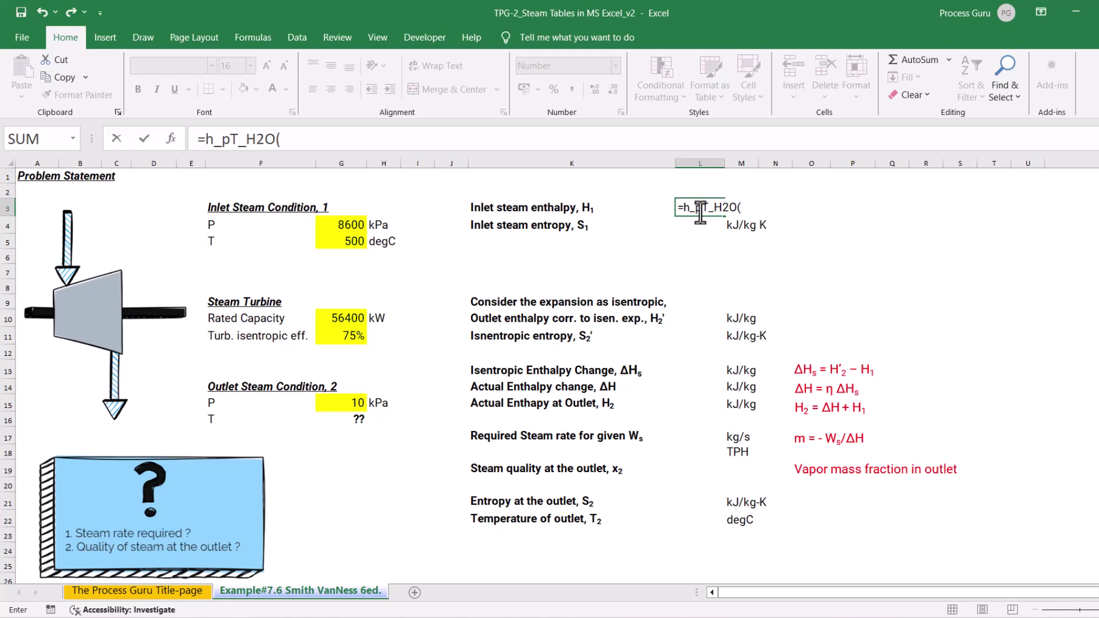
- Complete the inlet enthalpy formula in L3 using G4 as the pressure and G5 as the temperature argument
left_click(170, 139)
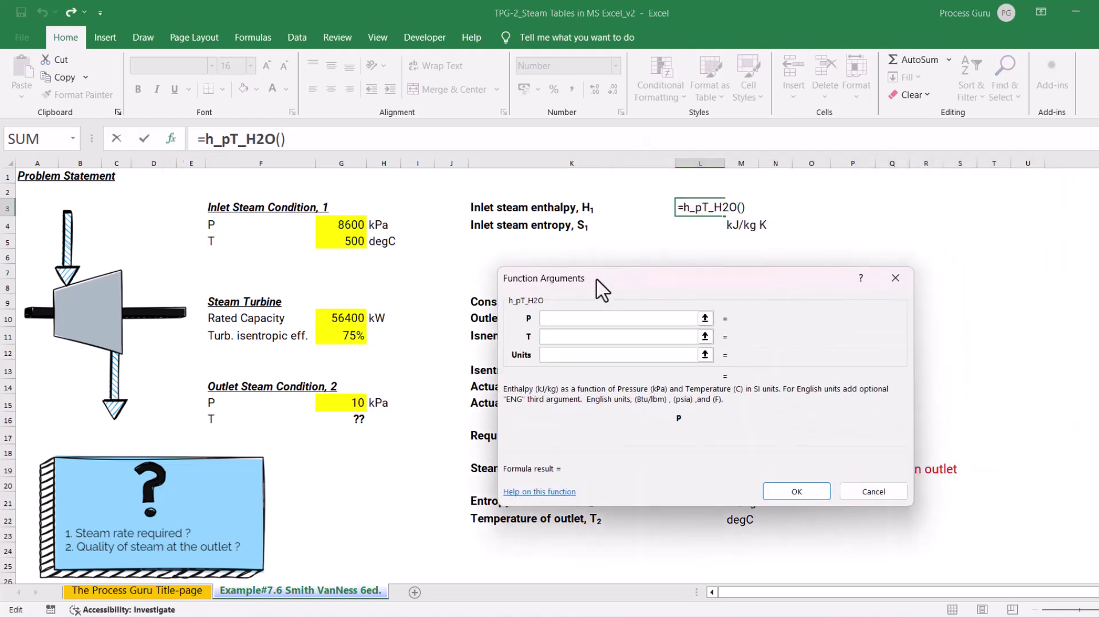
left_click(549, 323)
left_click(705, 318)
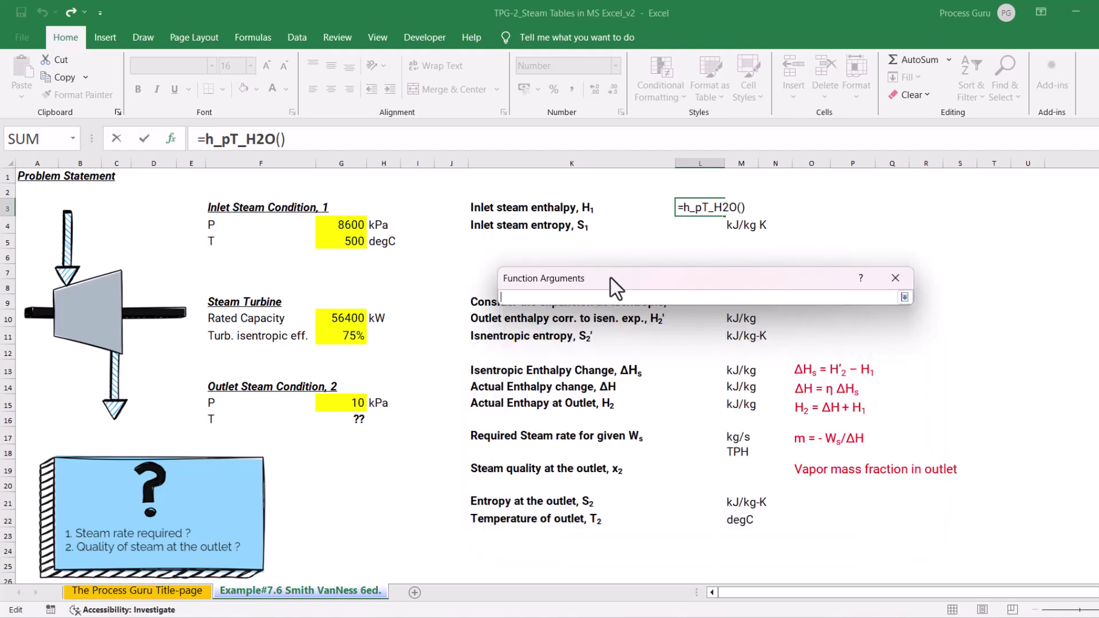
left_click(337, 227)
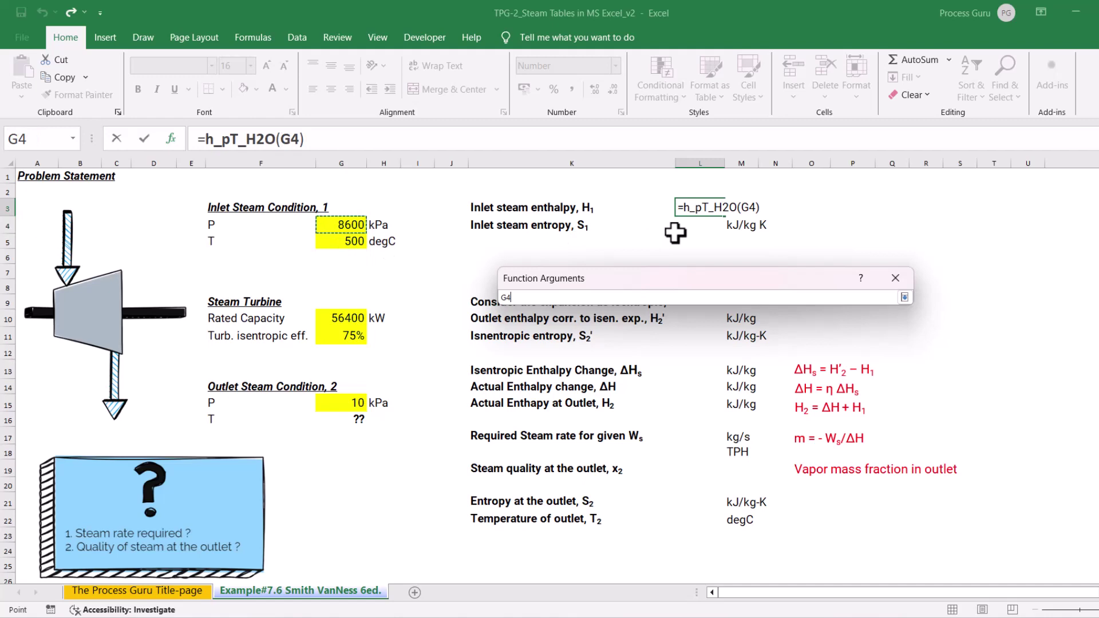
key("Return")
left_click(706, 336)
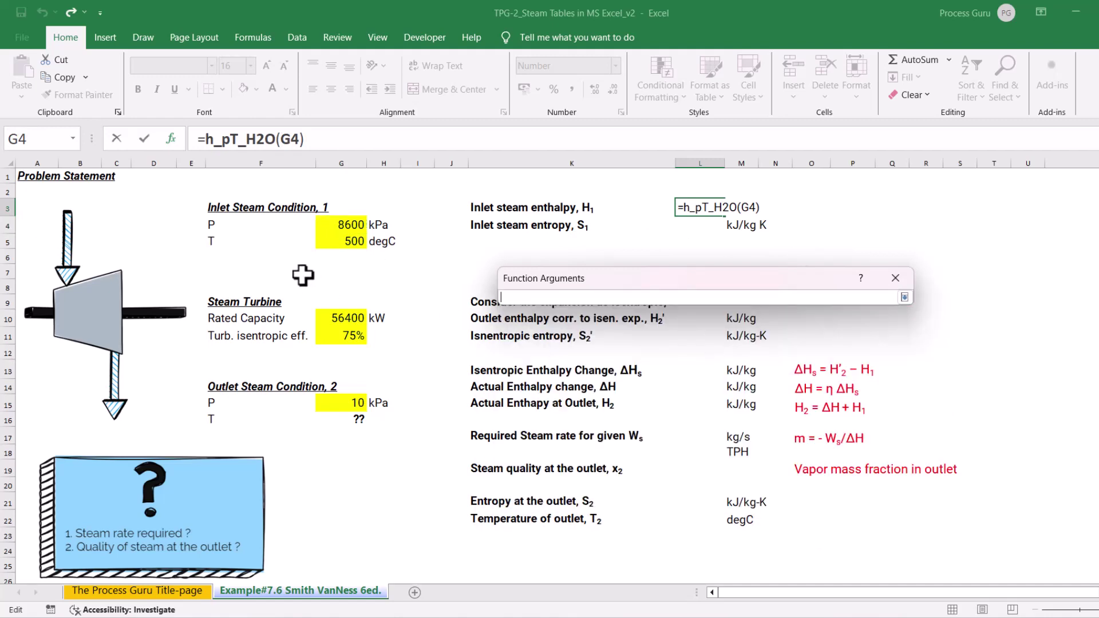
left_click(330, 246)
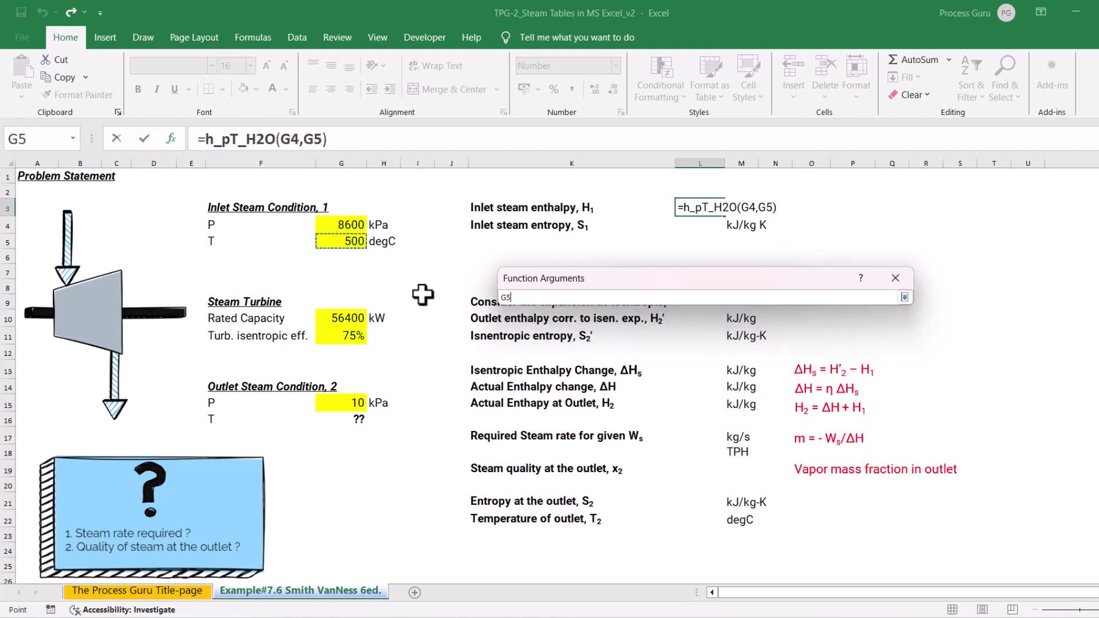
key("Return")
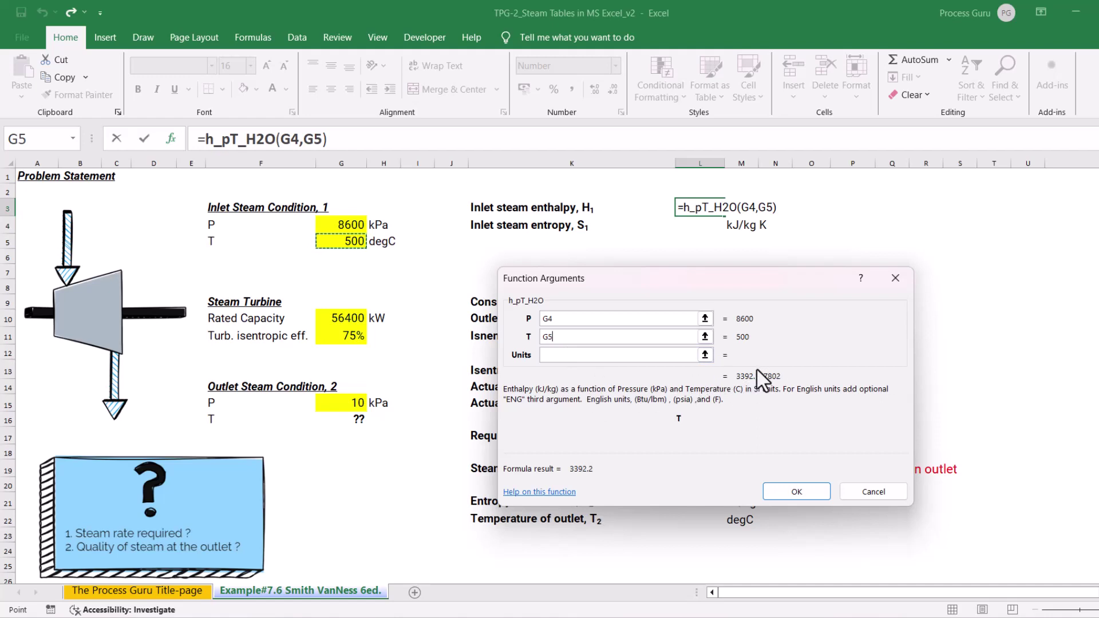
left_click(788, 489)
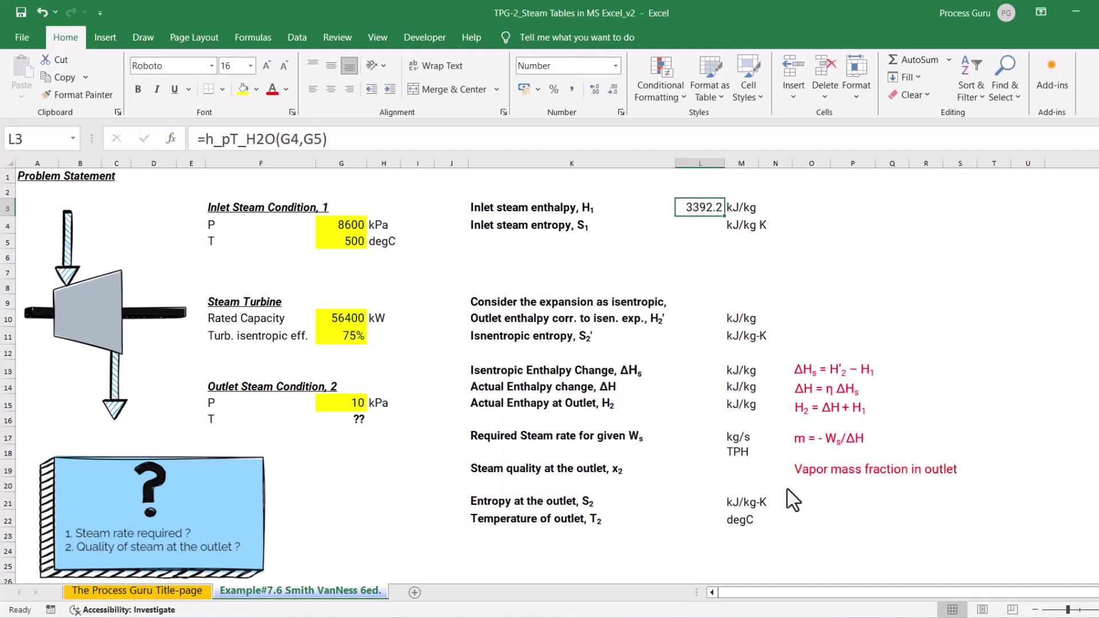
- Start the inlet steam entropy formula in cell L4 with the add-in function s_pT_H2O
left_click(703, 226)
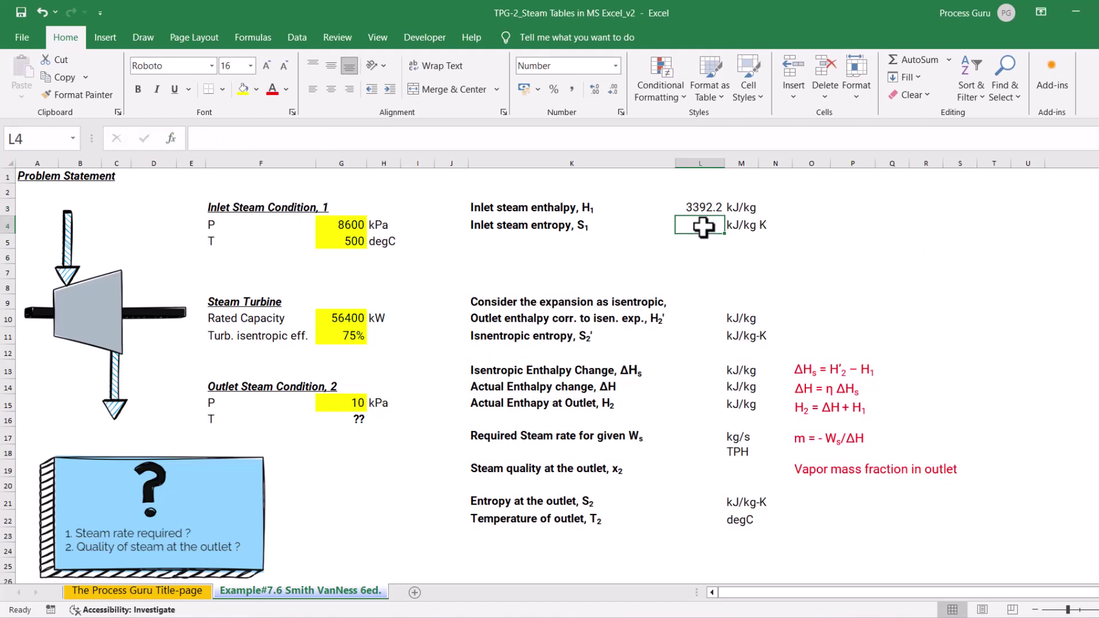
type("=")
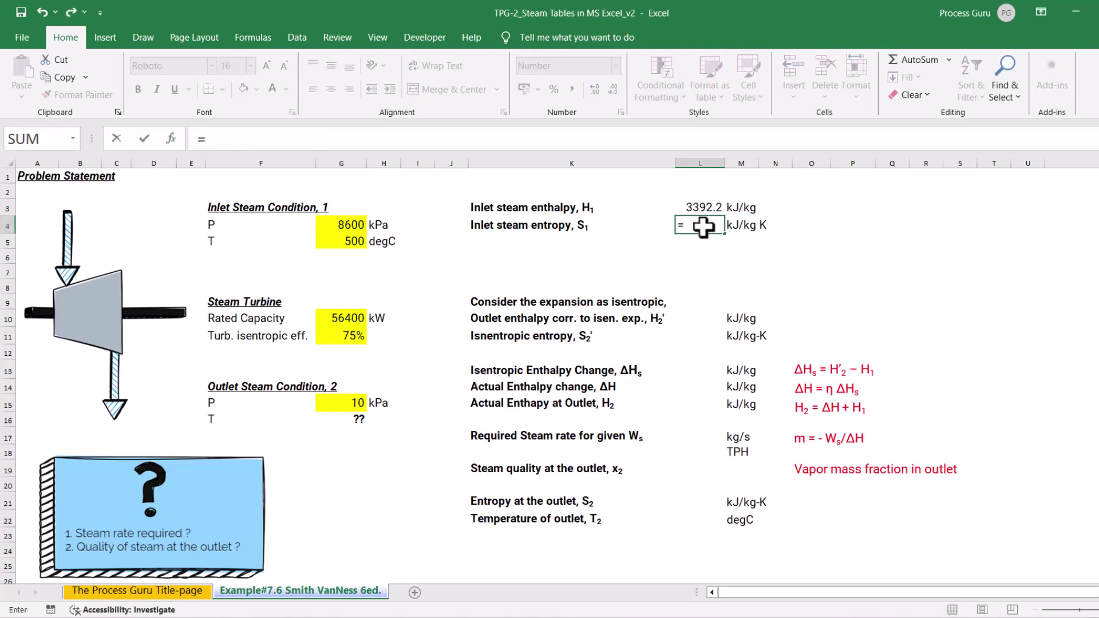
type("s_")
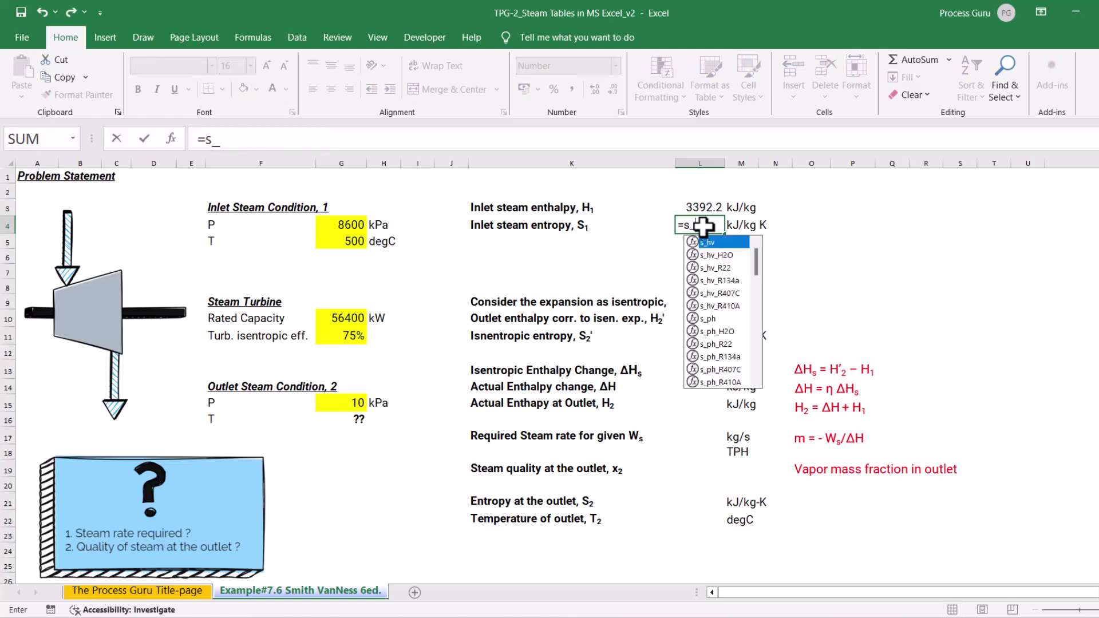
type("p")
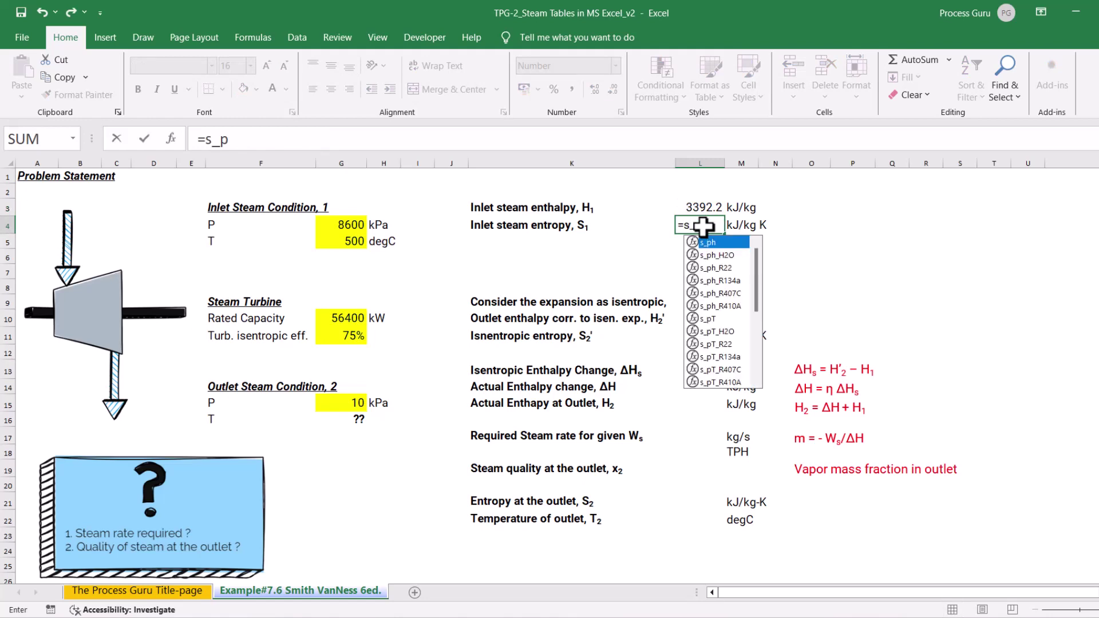
type("t_")
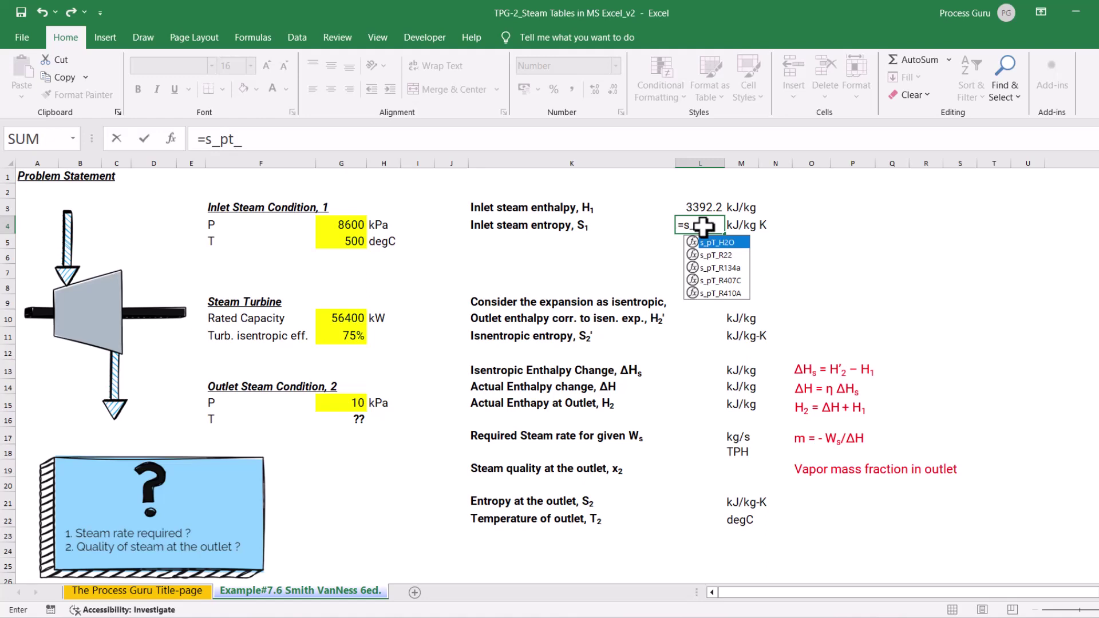
double_click(705, 242)
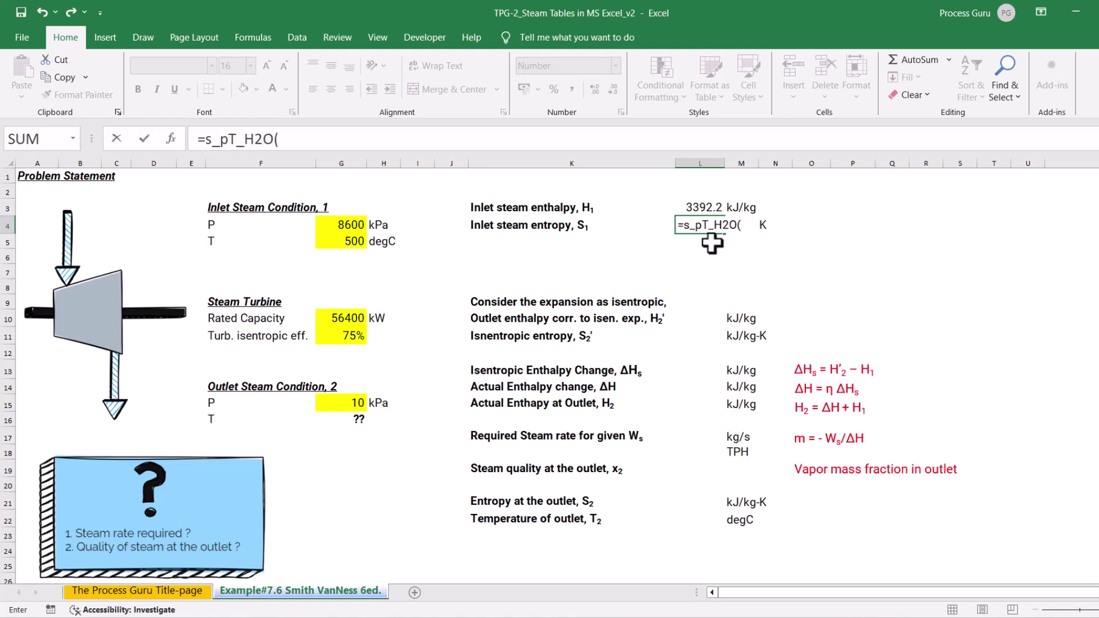
- Complete the inlet entropy formula in L4 with pressure from G4 and temperature from G5
left_click(172, 141)
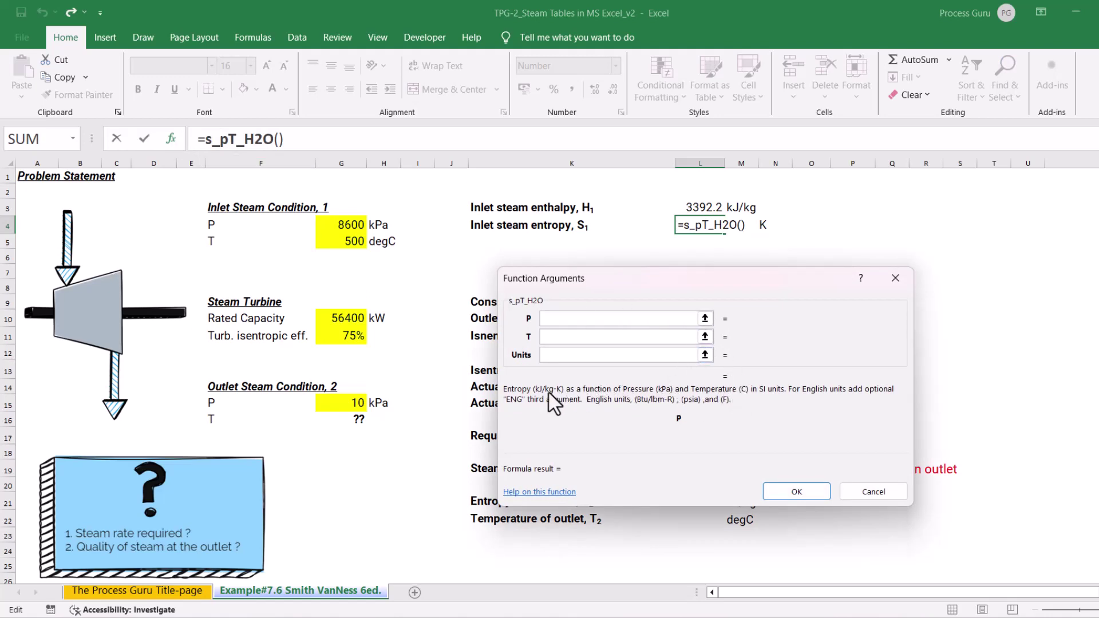
left_click(705, 337)
left_click(340, 225)
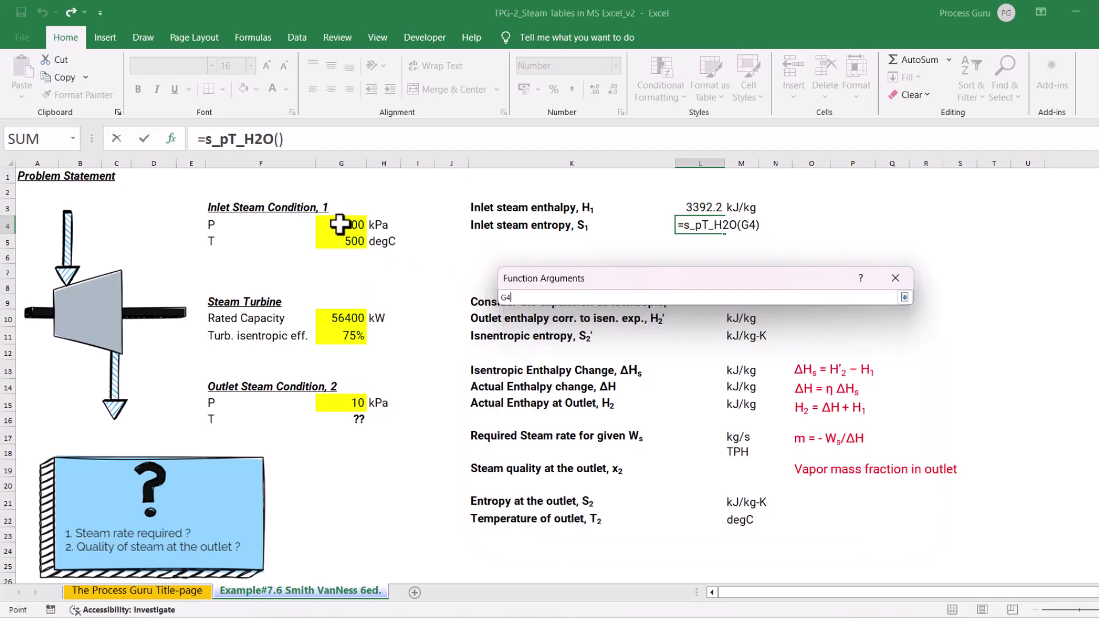
key("Tab")
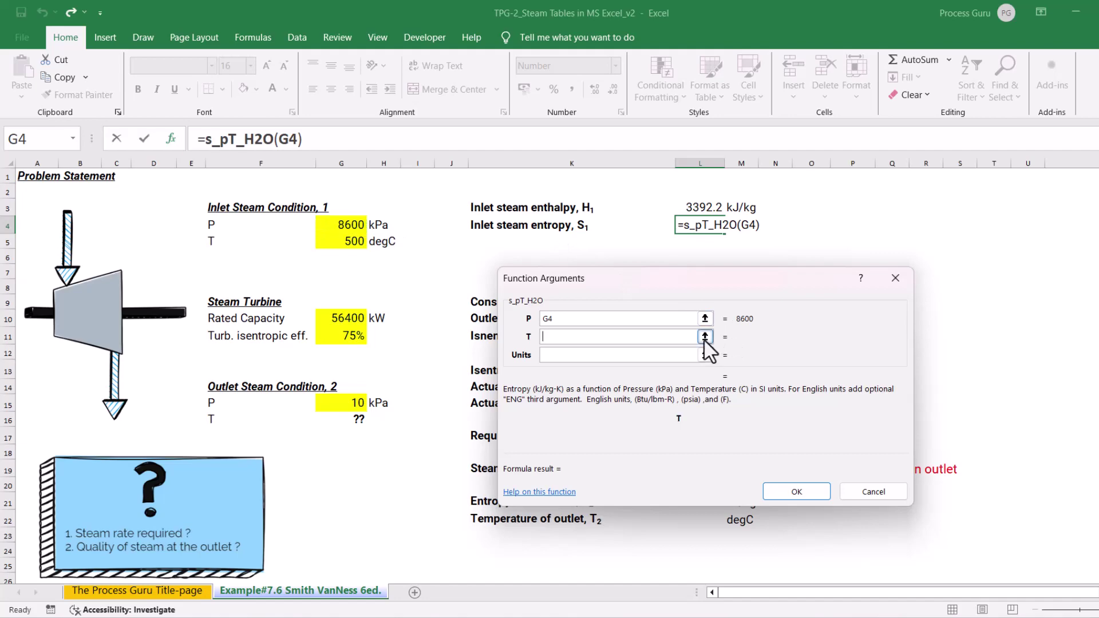
left_click(706, 337)
left_click(347, 241)
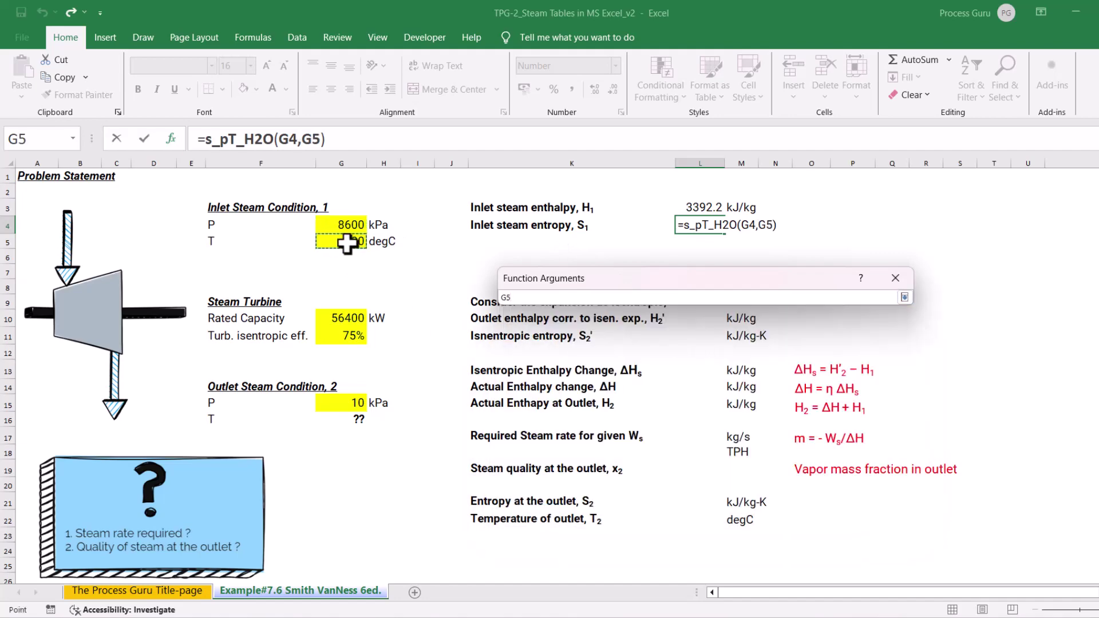
key("Return")
left_click(812, 489)
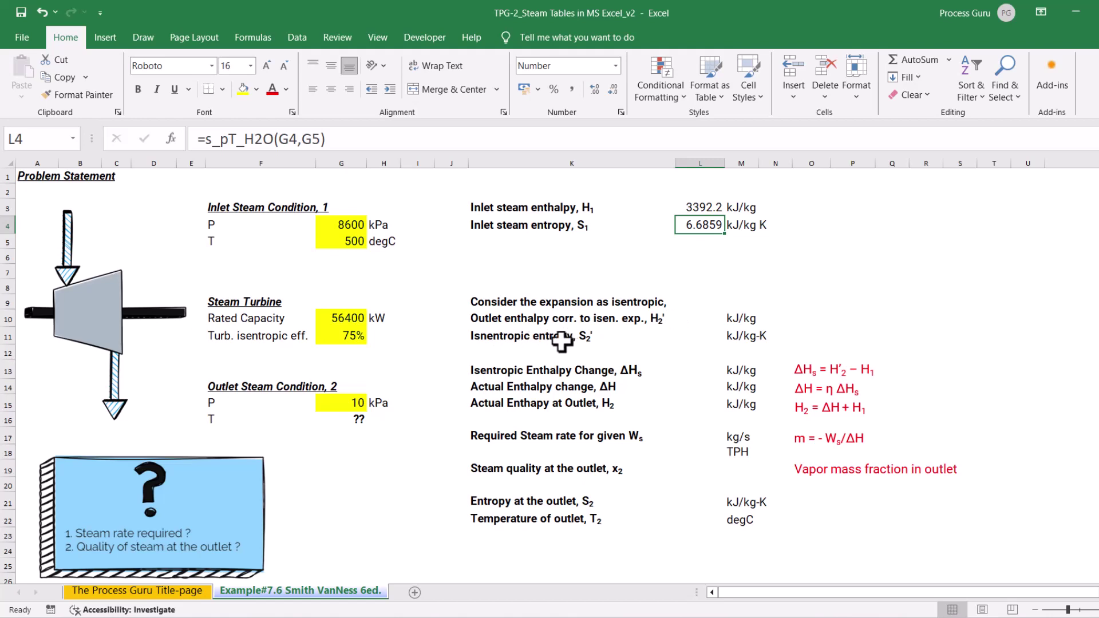
- Set the isentropic entropy S2' in cell L11 equal to the inlet entropy with =L4
left_click(694, 339)
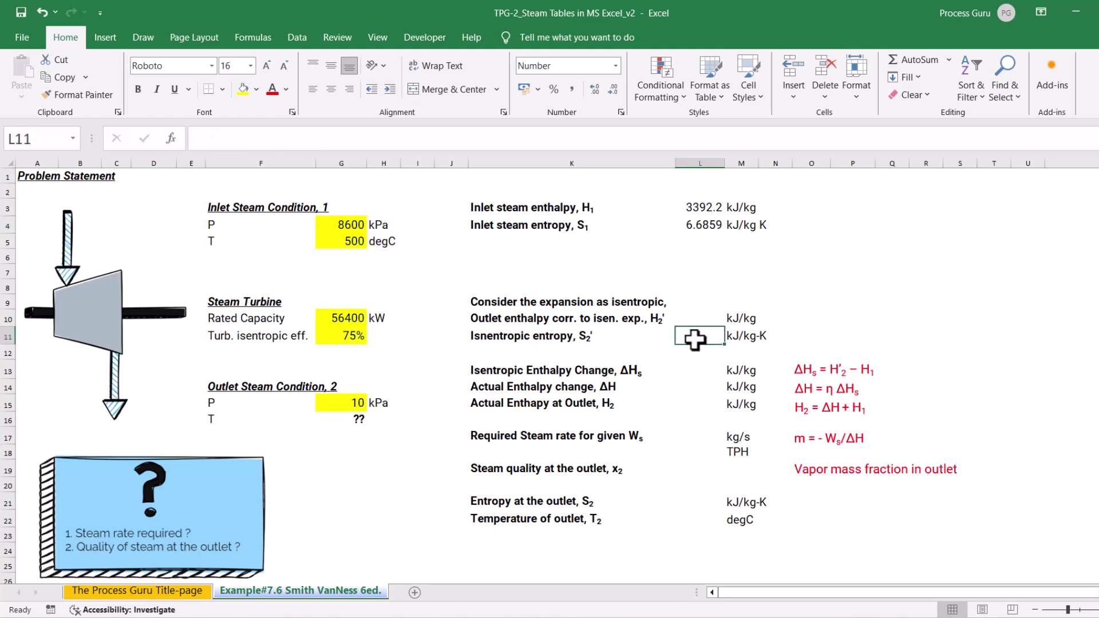
type("=")
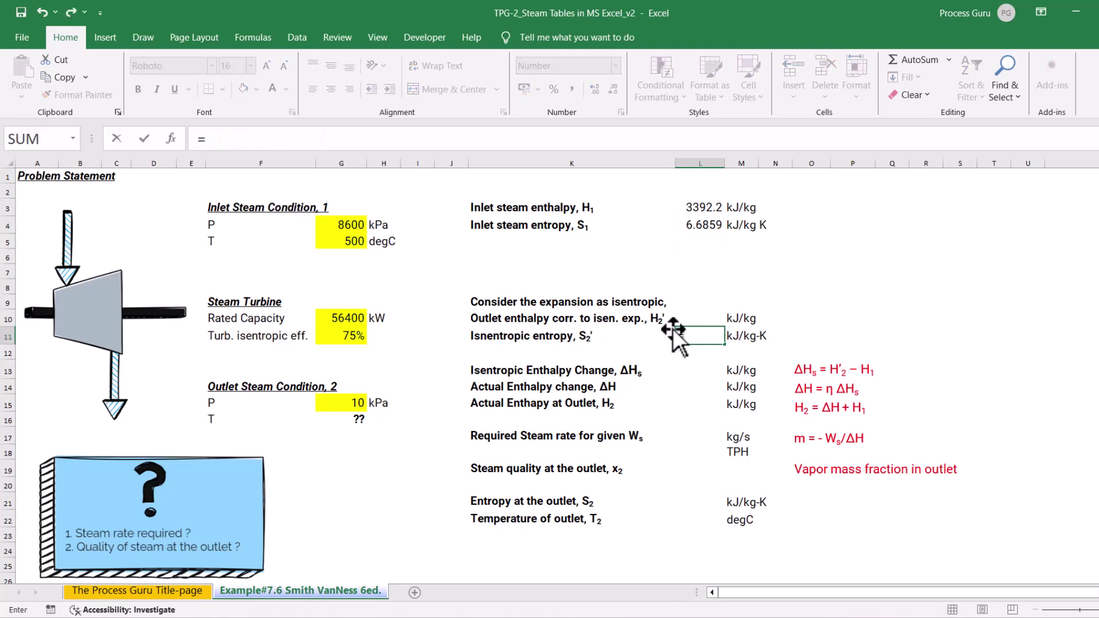
left_click(689, 225)
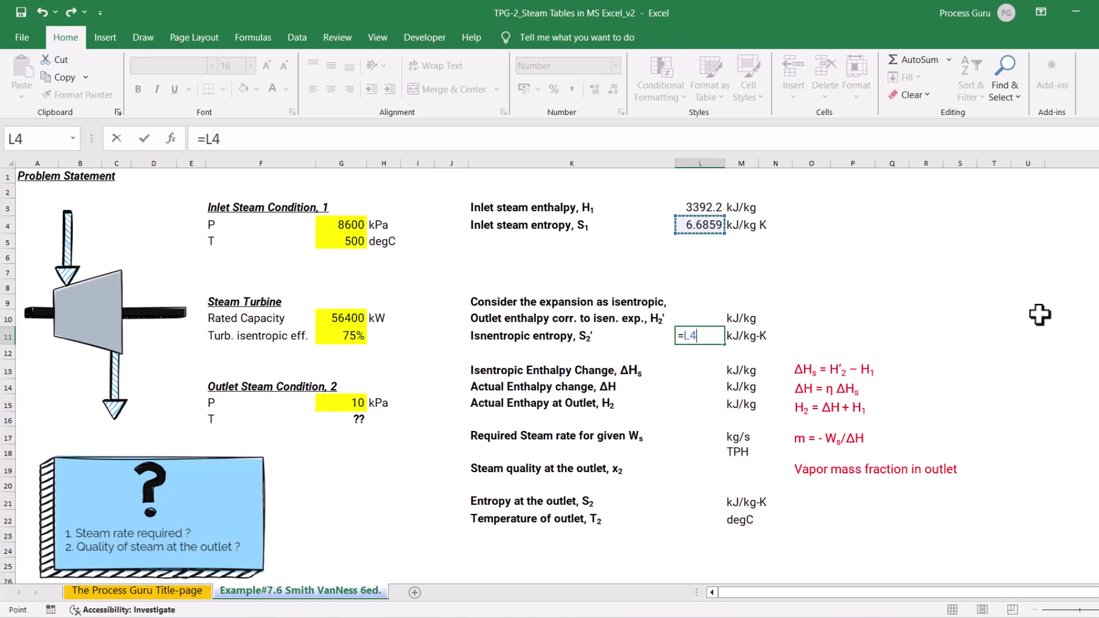
key("Return")
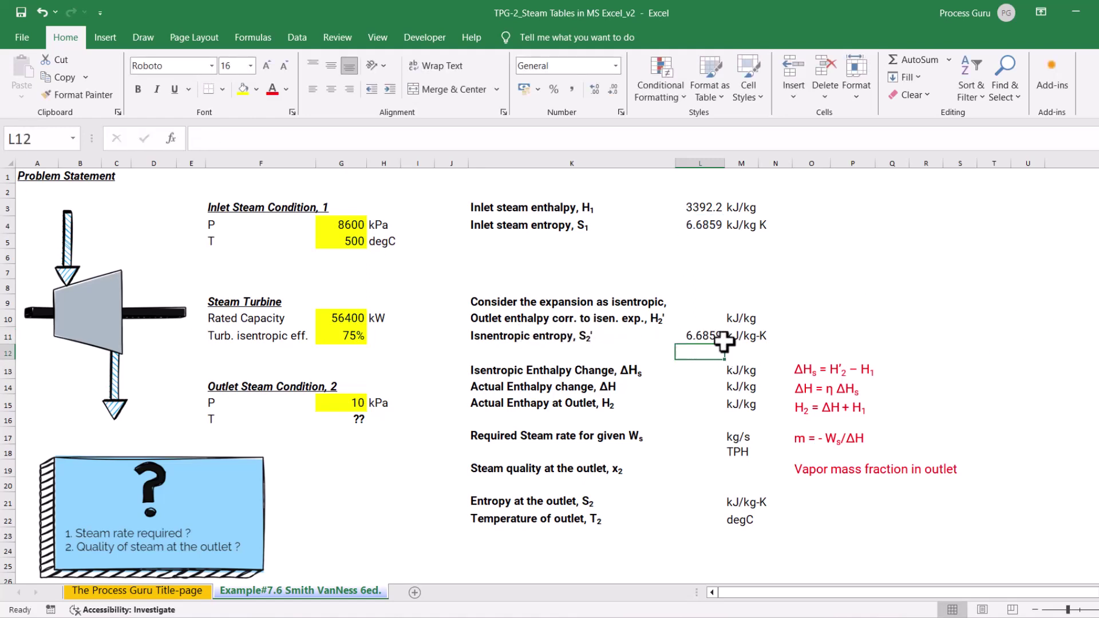
- Start the isentropic outlet enthalpy H2' formula in cell L10 with the add-in function h_ps_H2O
left_click(701, 317)
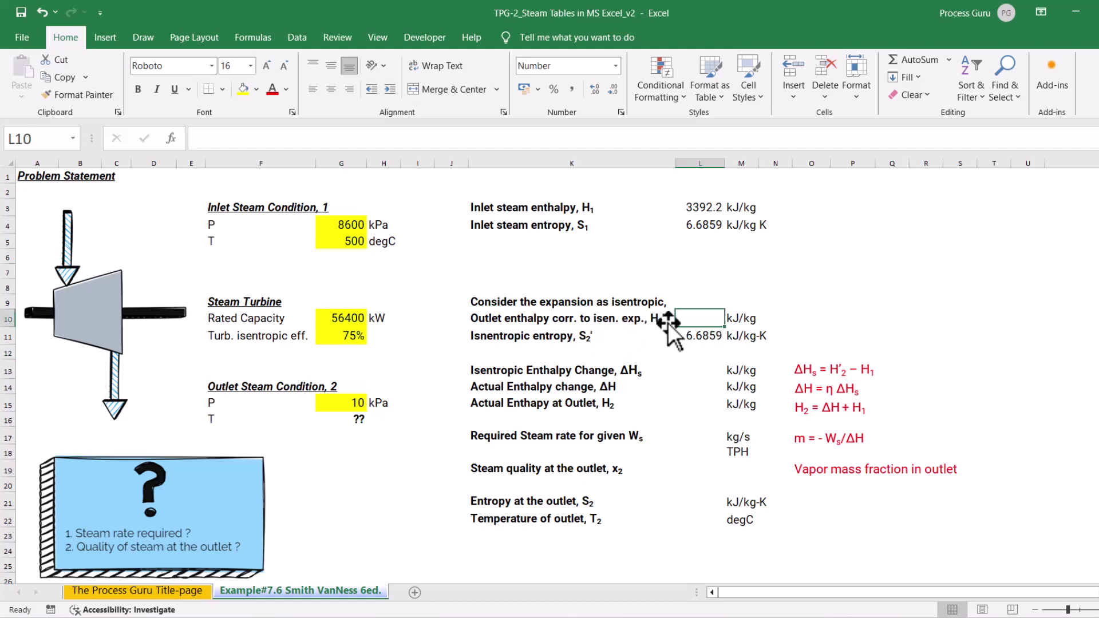
type("=")
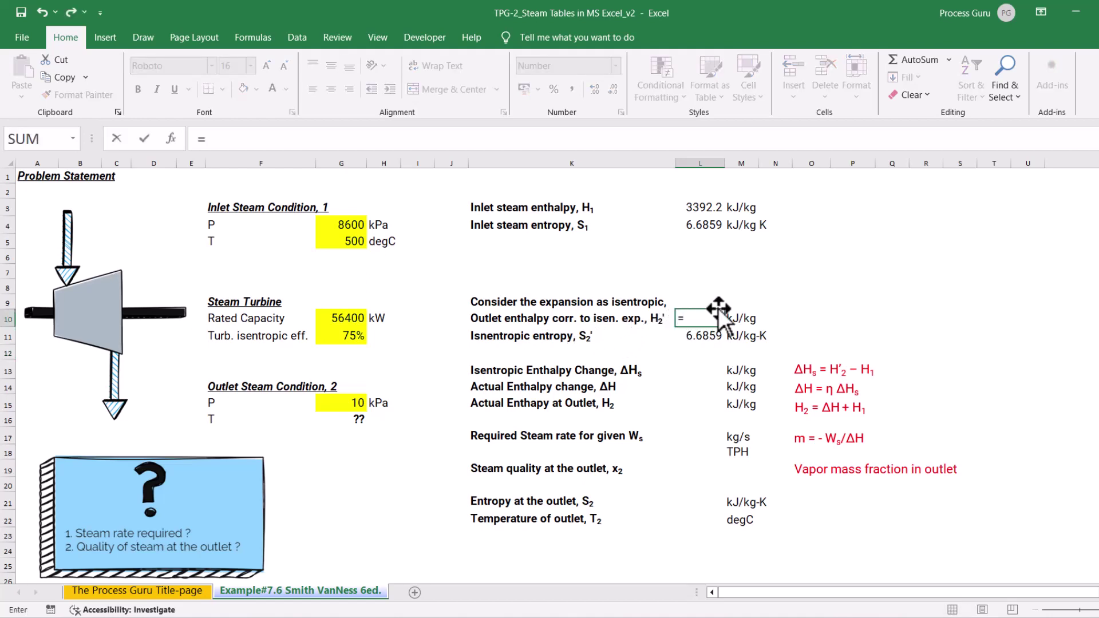
type("h")
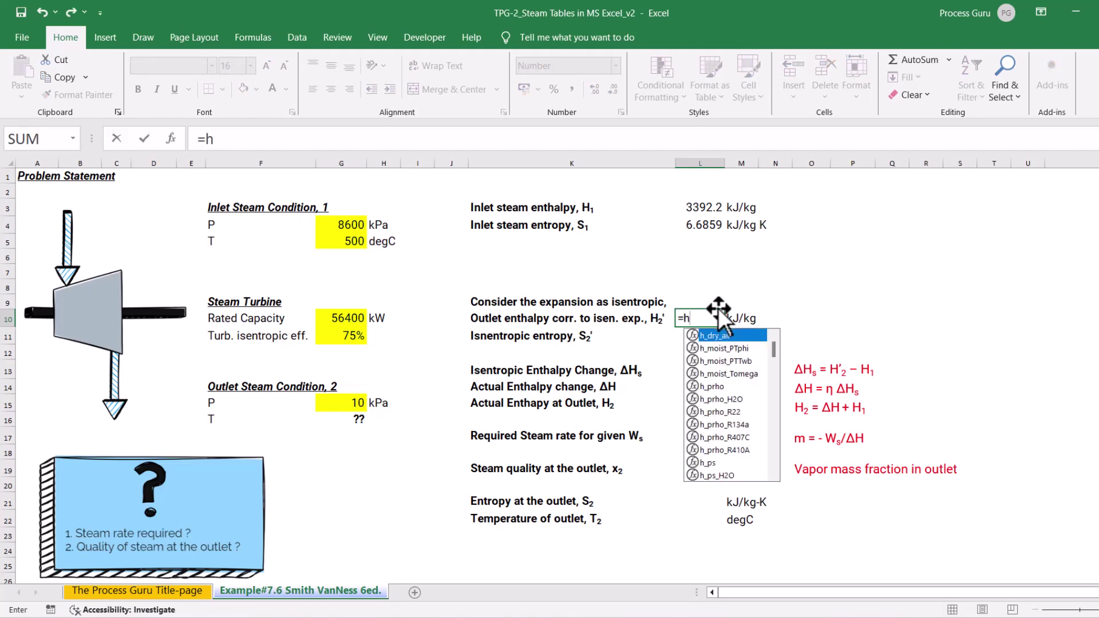
type("_p")
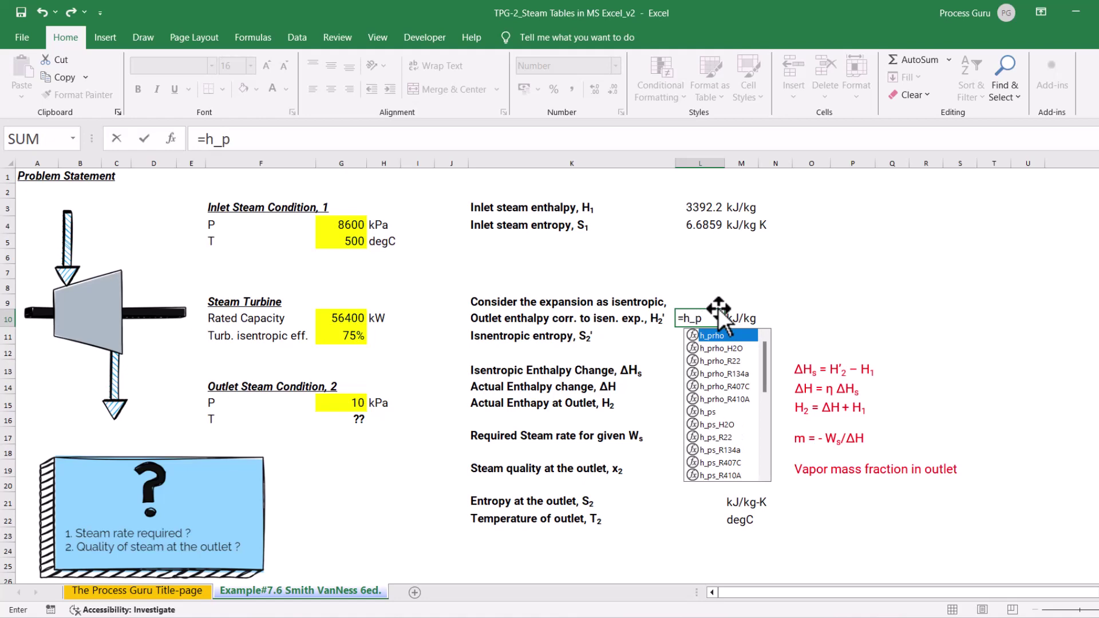
type("s")
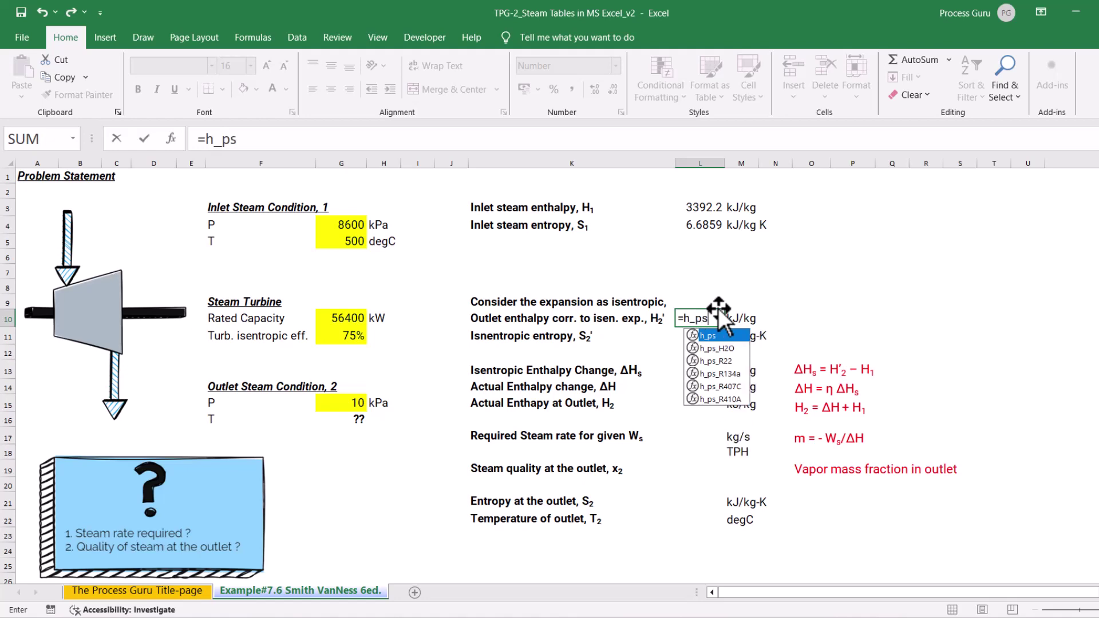
type("_")
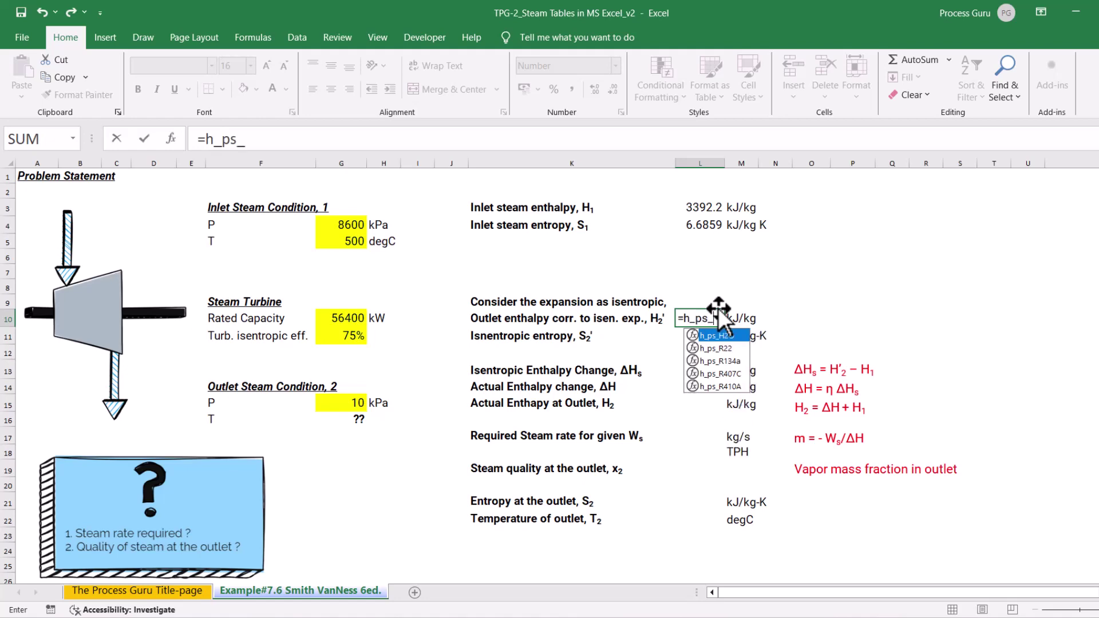
key("Tab")
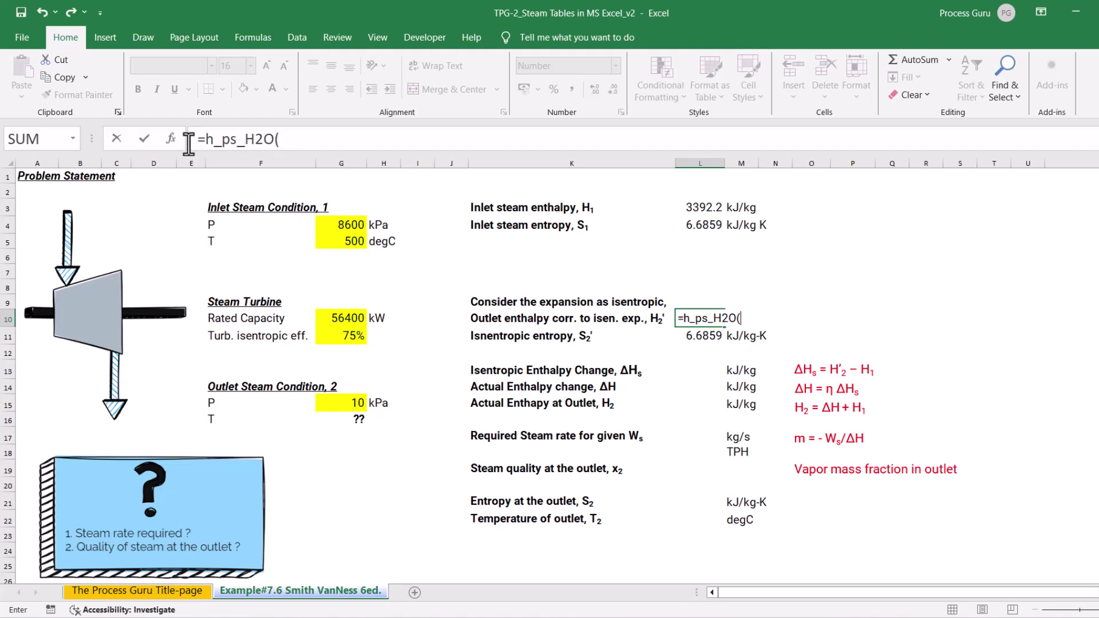
- Complete the isentropic outlet enthalpy formula in L10 with pressure from G15 and entropy from L11
left_click(172, 138)
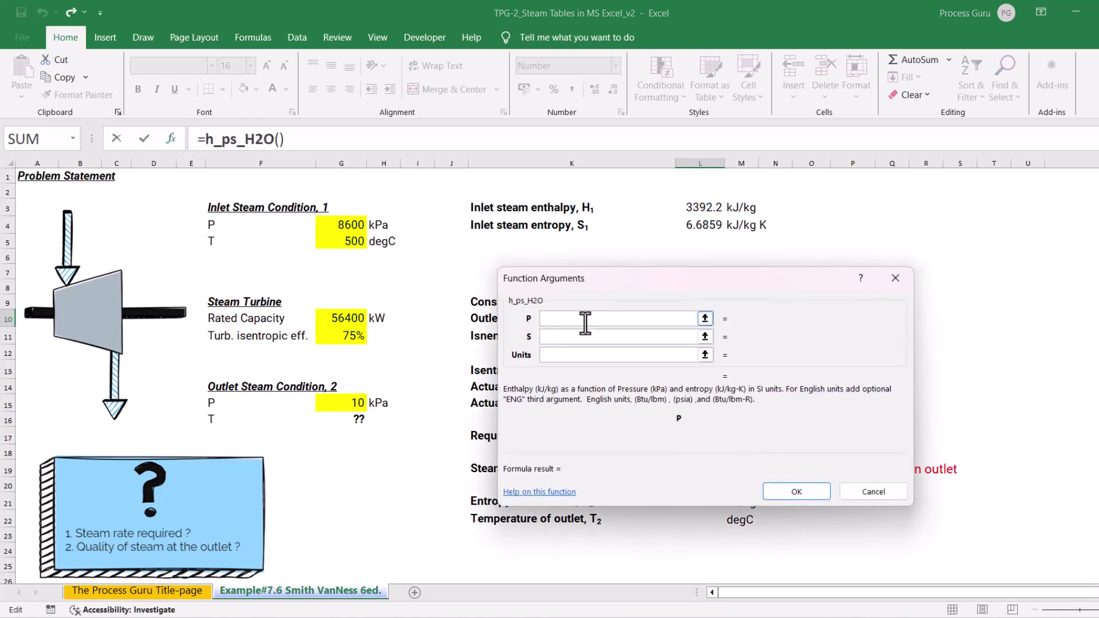
left_click(705, 319)
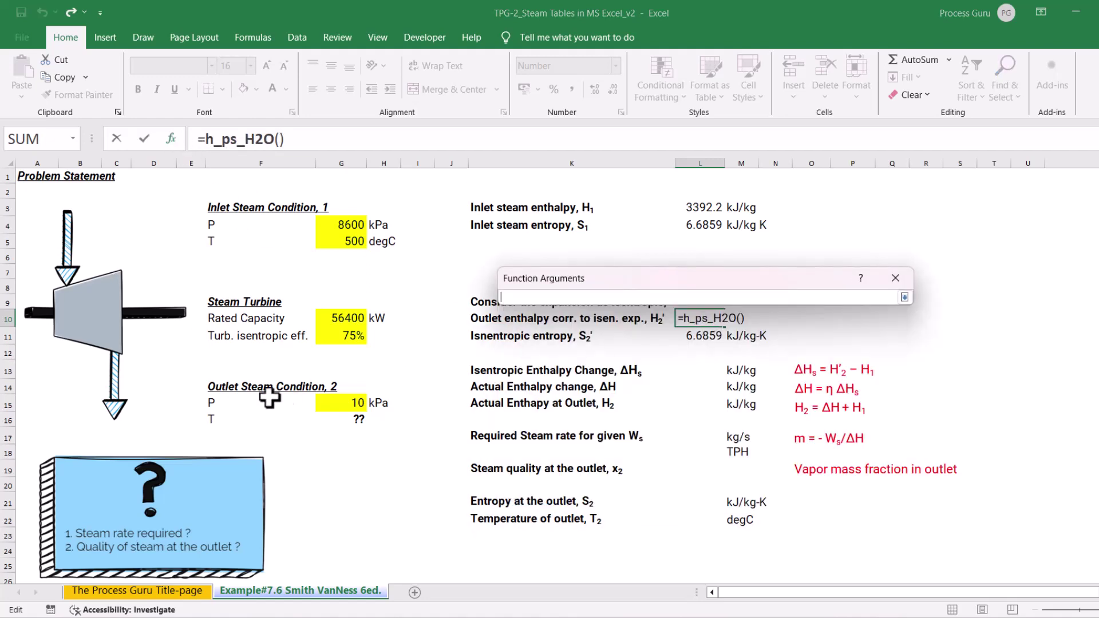
left_click(345, 405)
key("Return")
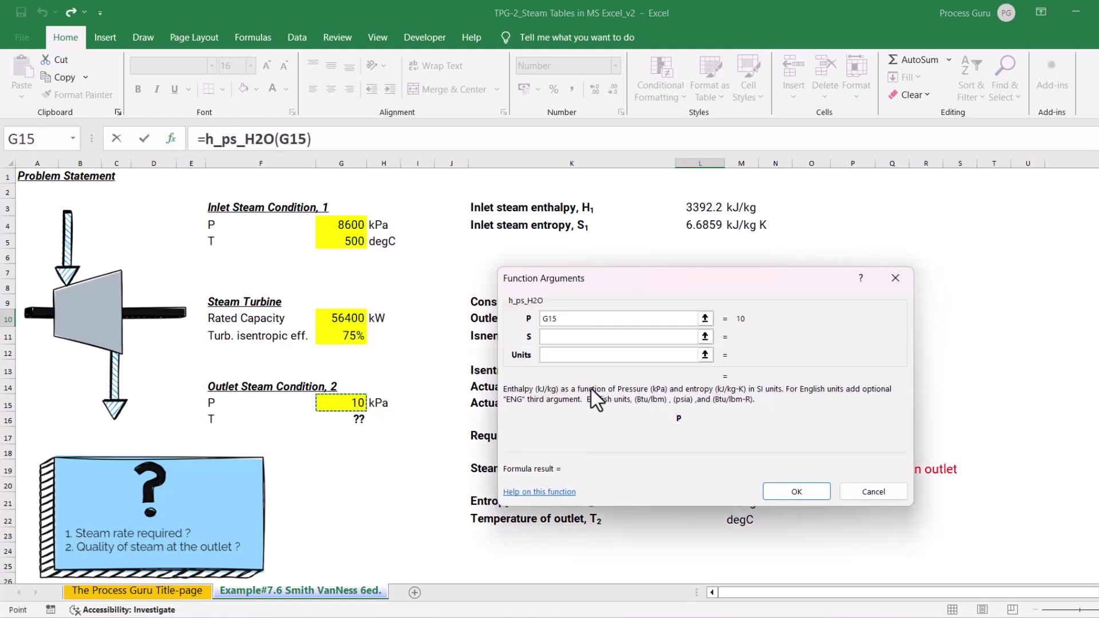
left_click(705, 336)
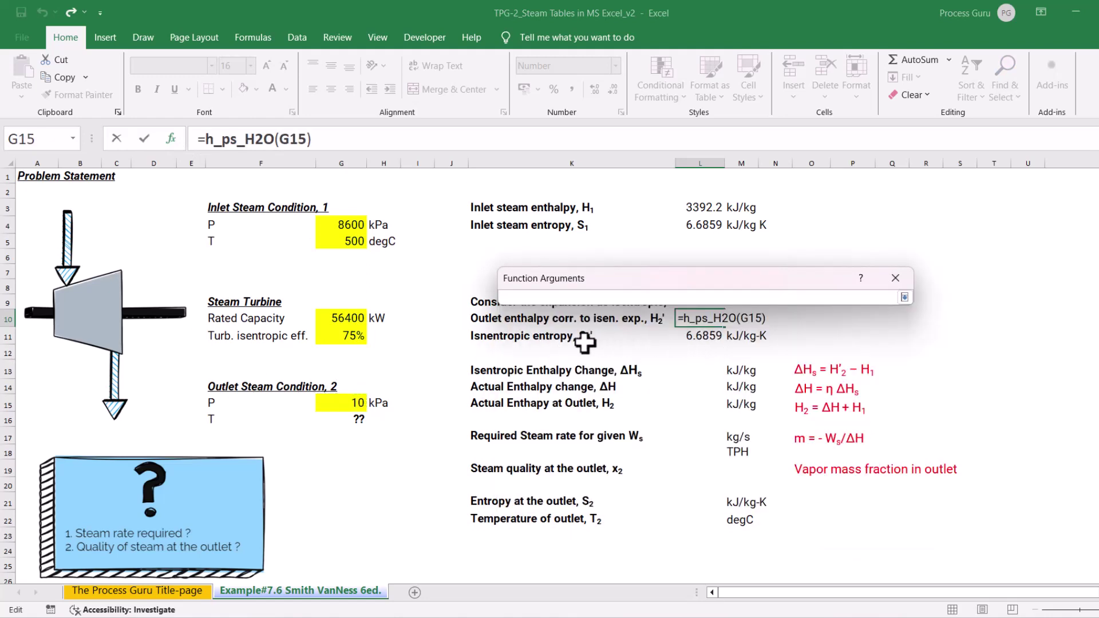
left_click(697, 338)
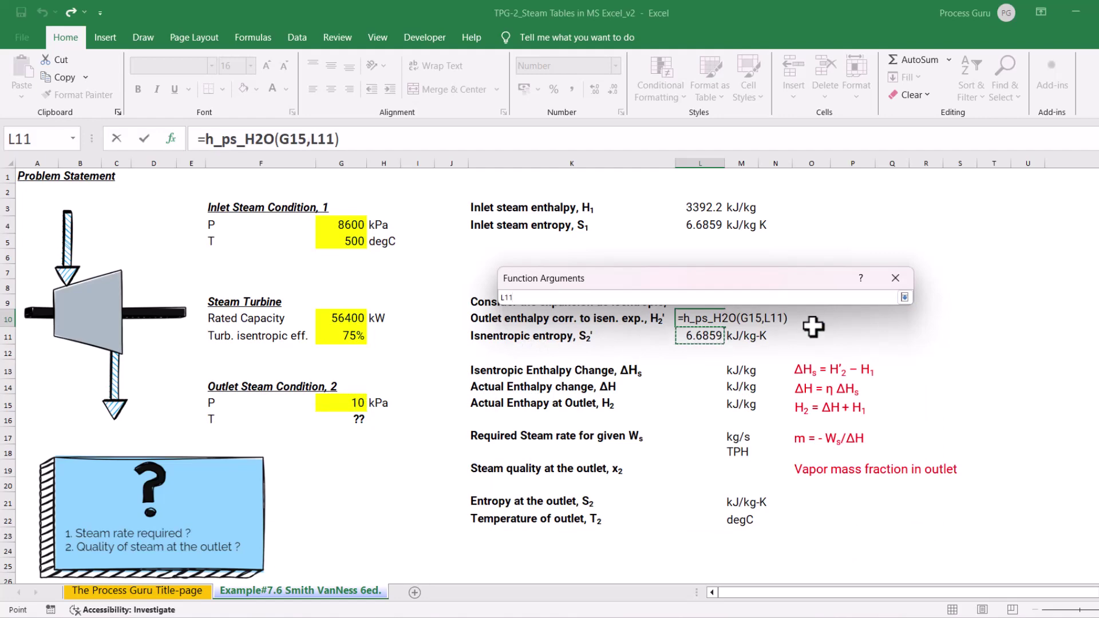
key("Return")
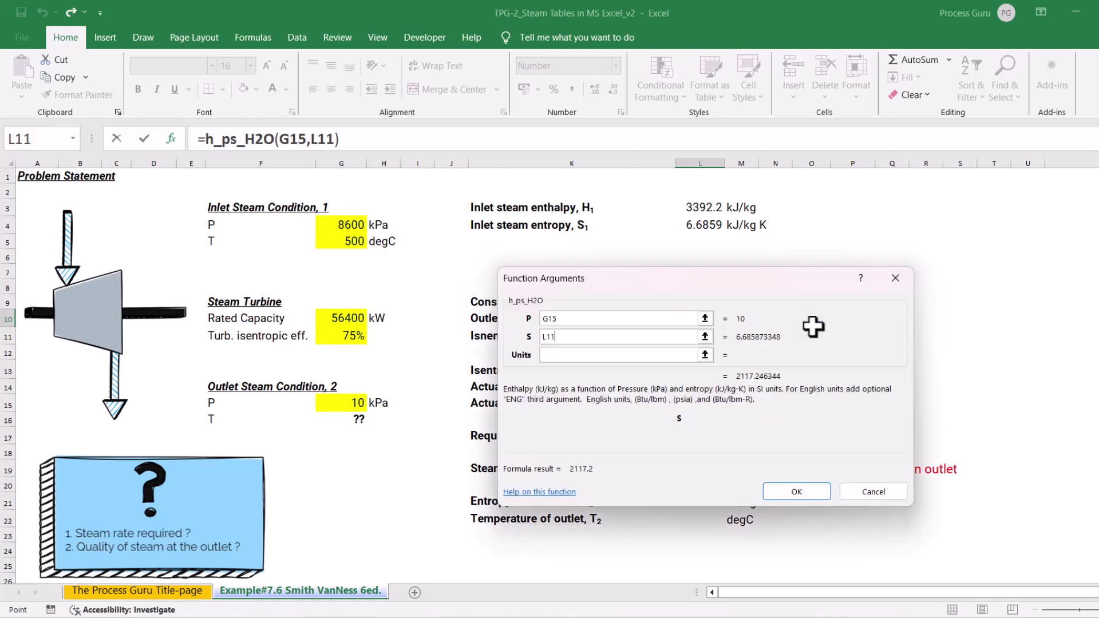
left_click(795, 493)
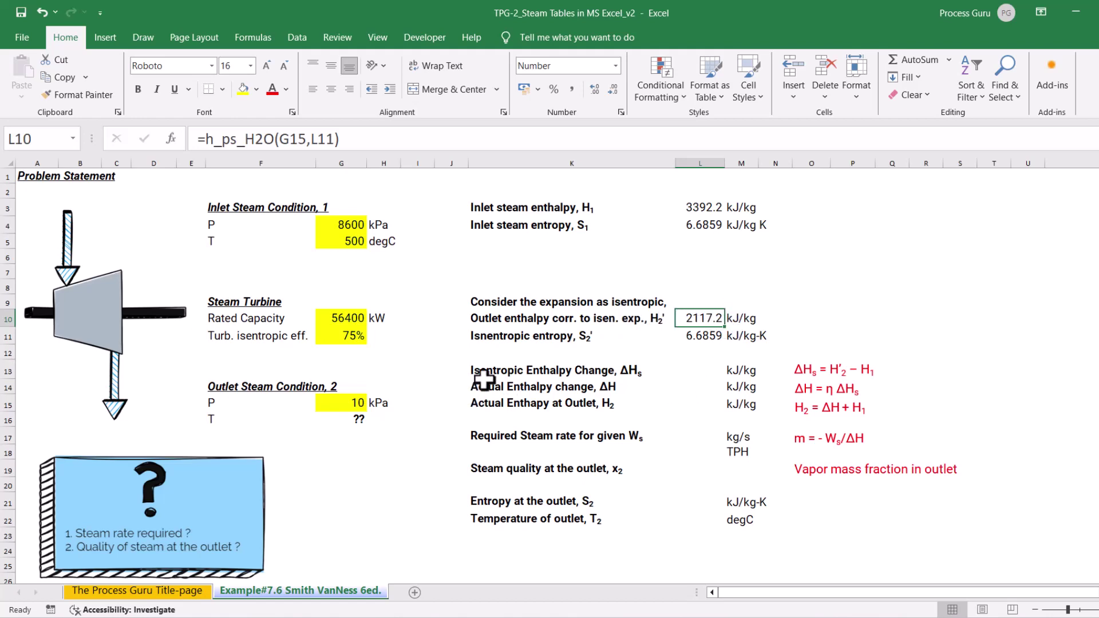
- Calculate the isentropic enthalpy change ΔHs in cell L13 with =L10-L3
left_click(695, 369)
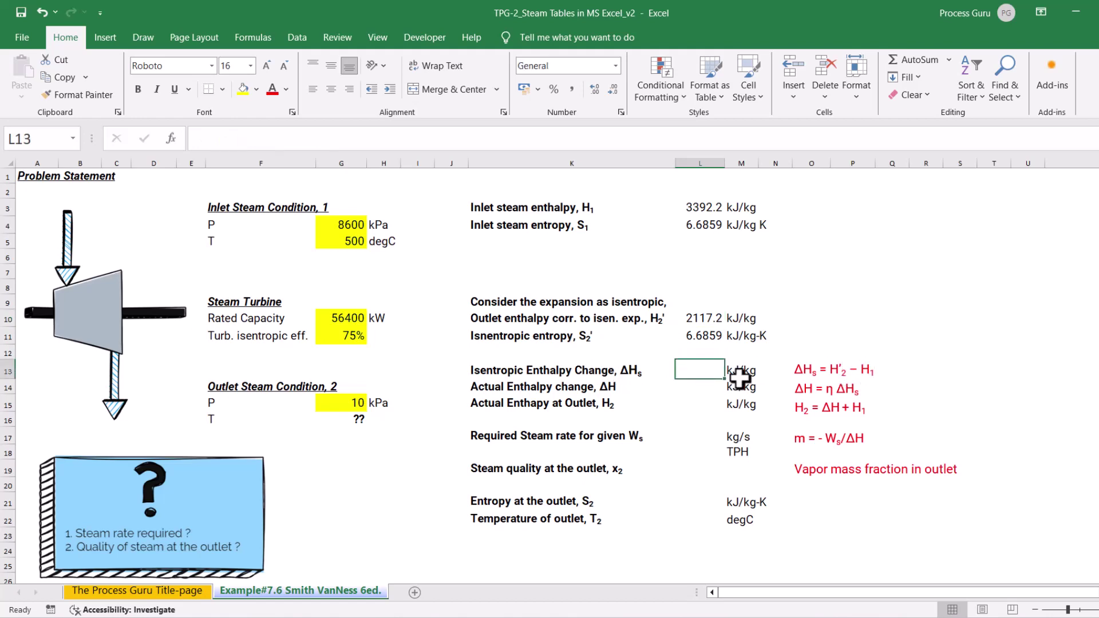
type("=")
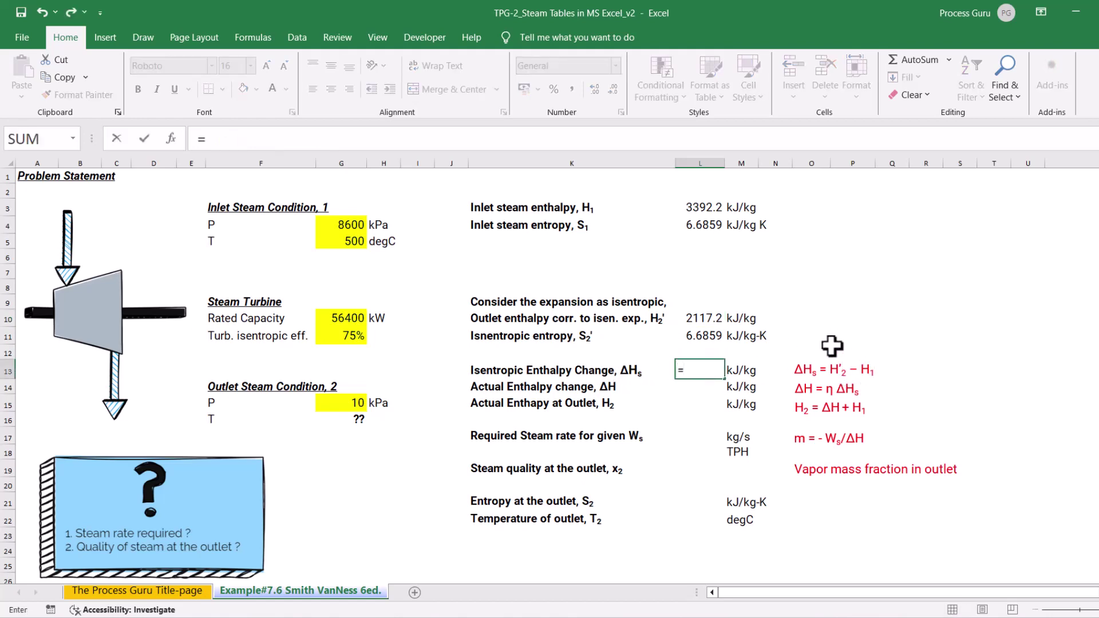
left_click(700, 318)
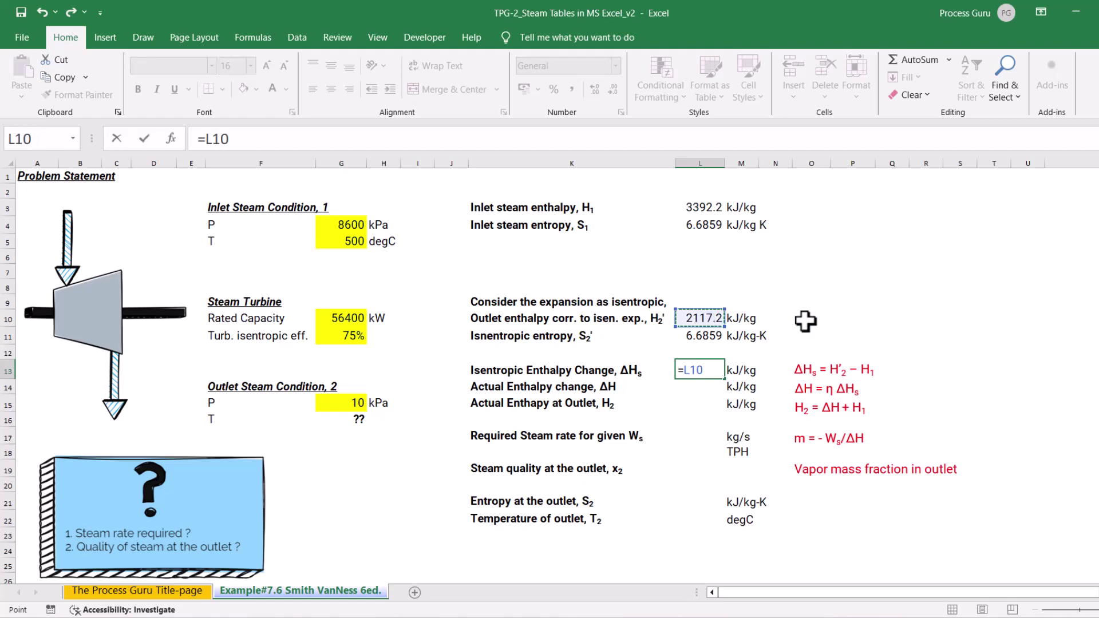
type("-")
left_click(698, 207)
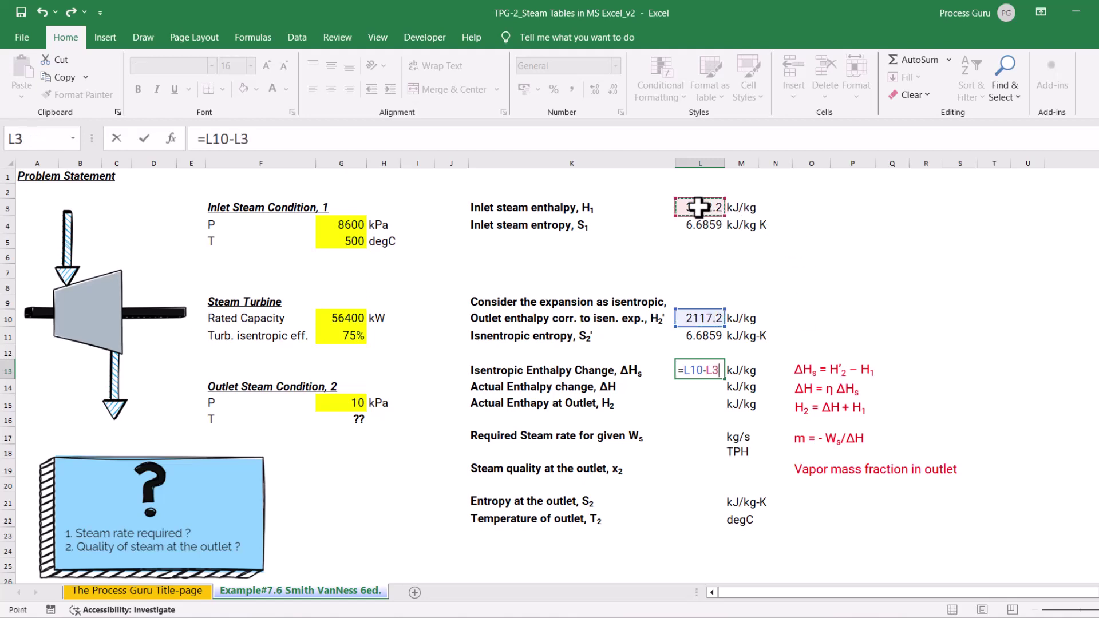
key("Return")
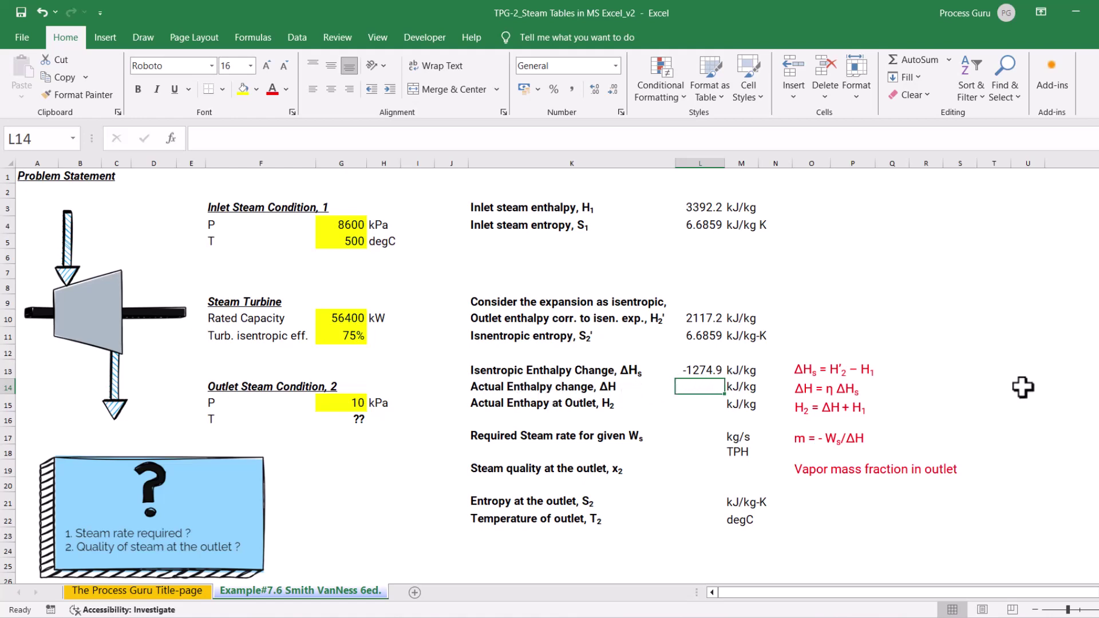
- Calculate the actual enthalpy change ΔH in cell L14 with =L13*G11, applying the turbine isentropic efficiency
type("=")
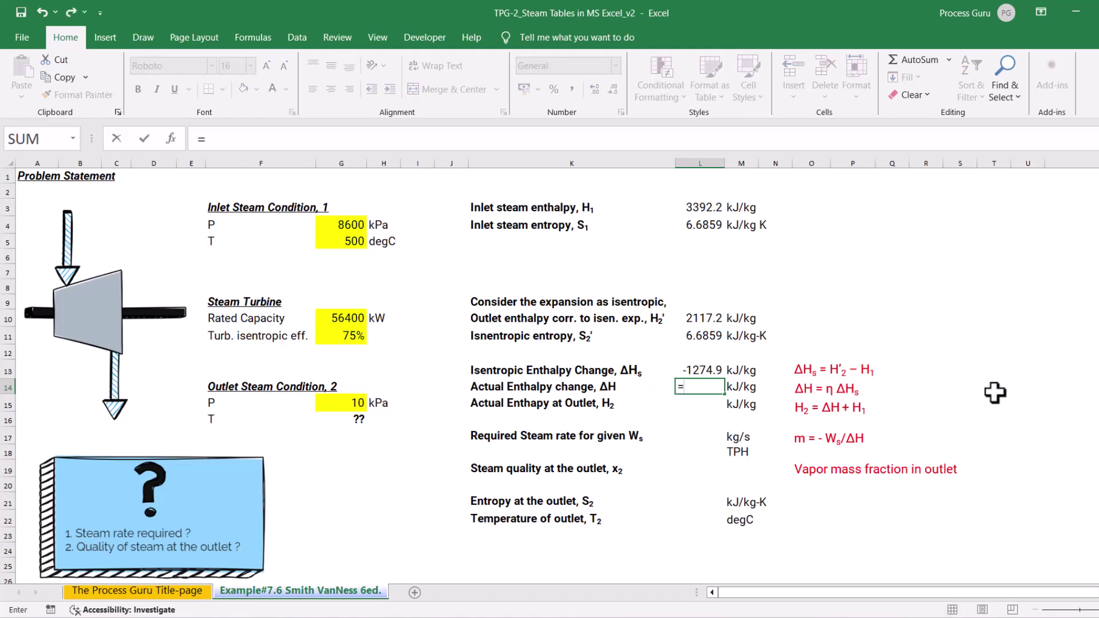
left_click(700, 369)
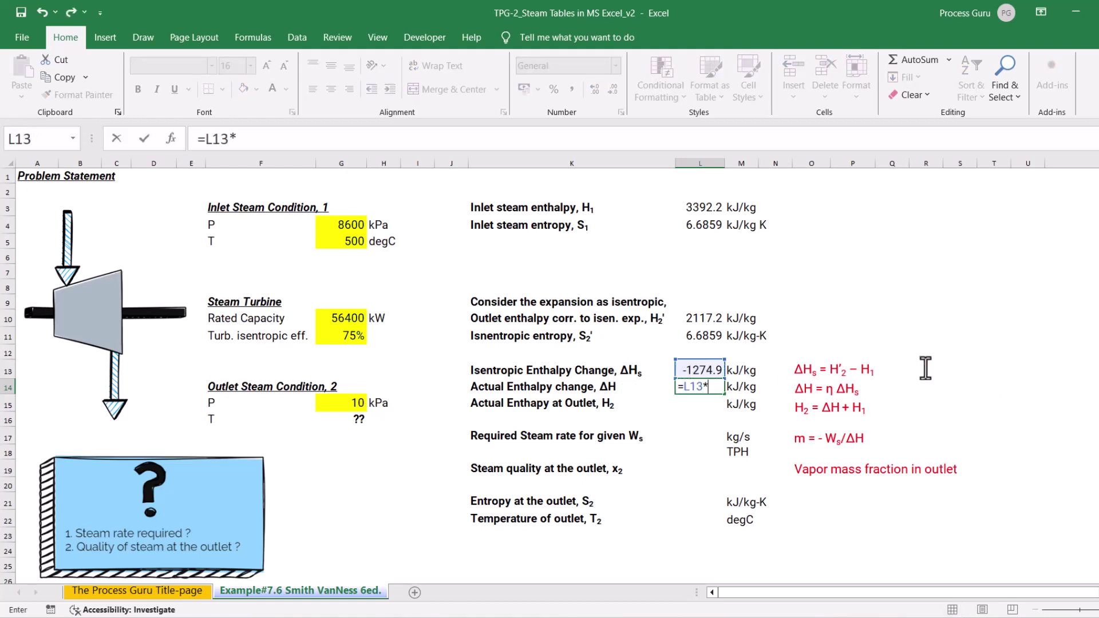
left_click(343, 336)
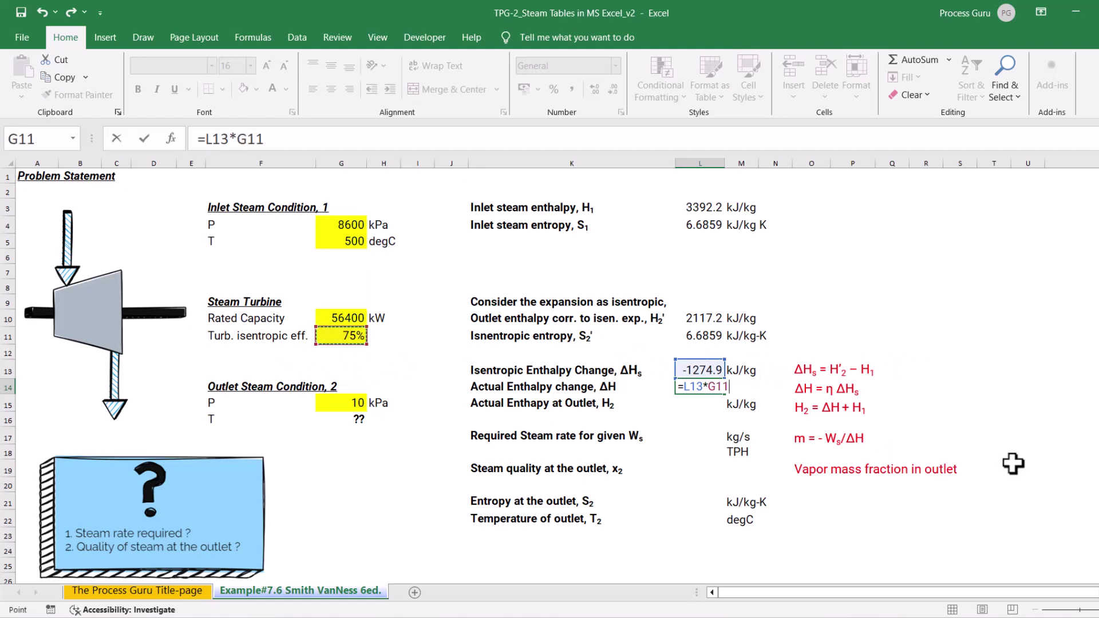
key("Return")
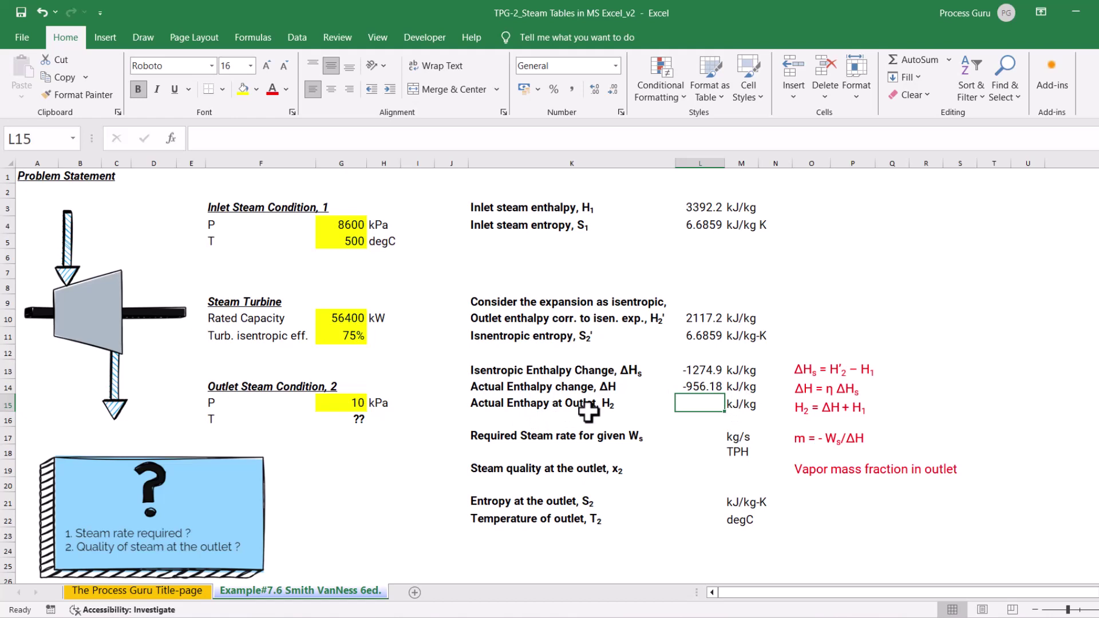
- Calculate the actual outlet enthalpy H2 in cell L15 by adding L14 and the inlet enthalpy in L3
type("=")
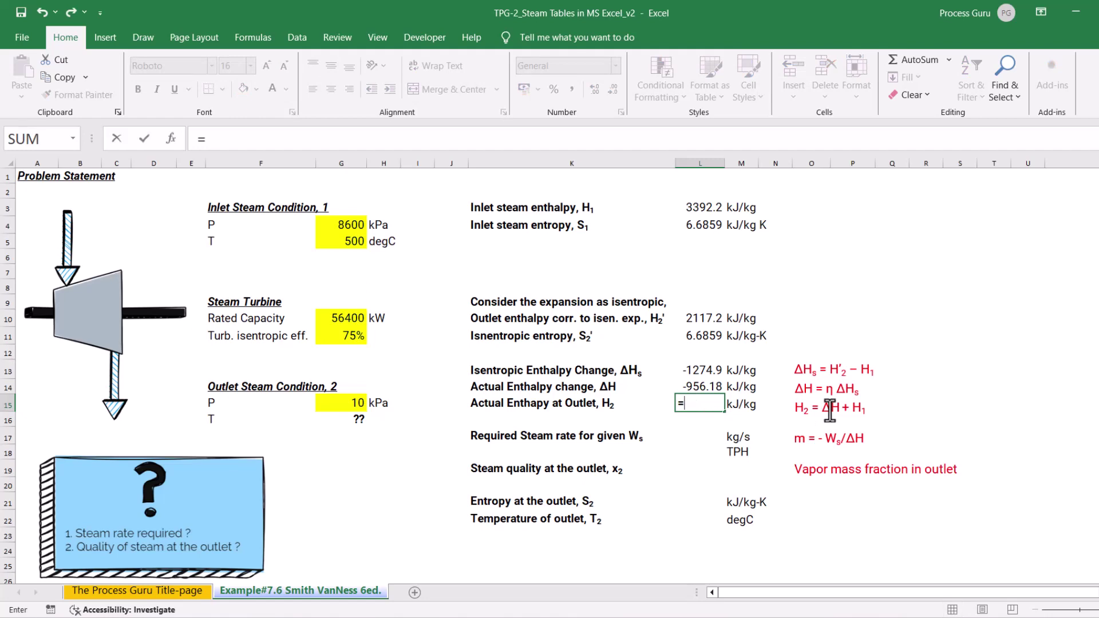
left_click(701, 387)
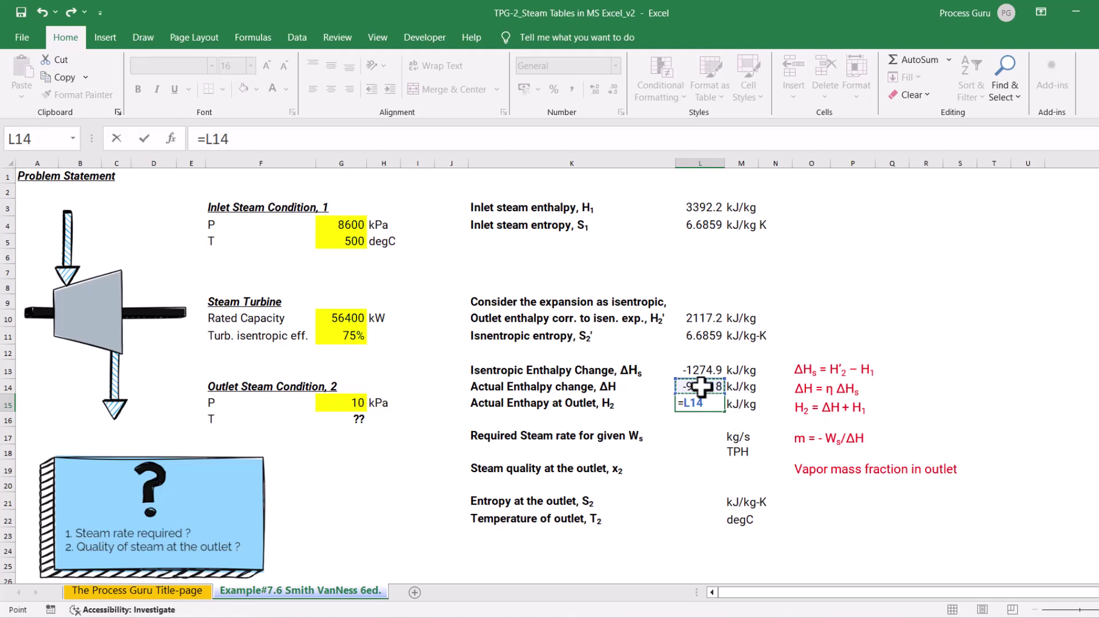
type("+")
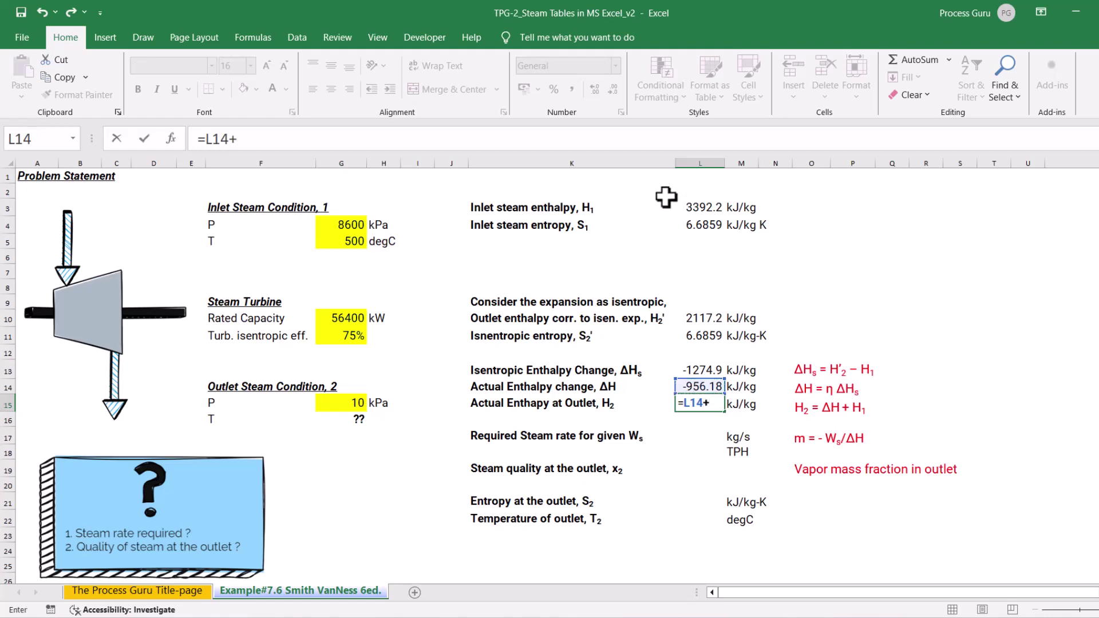
left_click(689, 210)
key("Return")
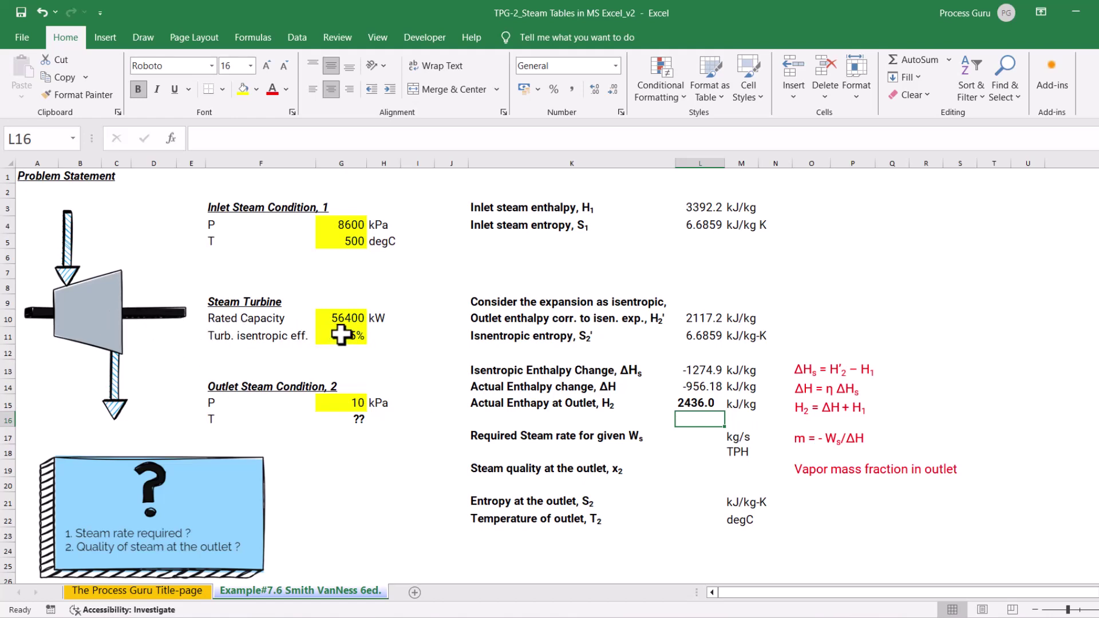
- Calculate the required steam rate in kg/s in cell L17 with =-G10/L14
left_click(709, 435)
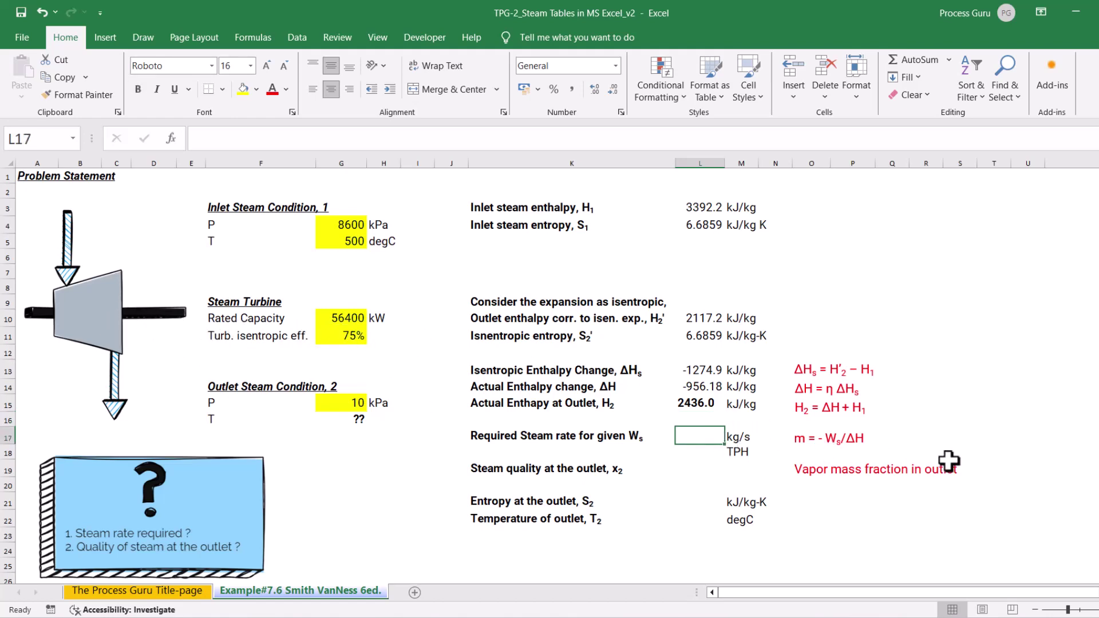
type("=-")
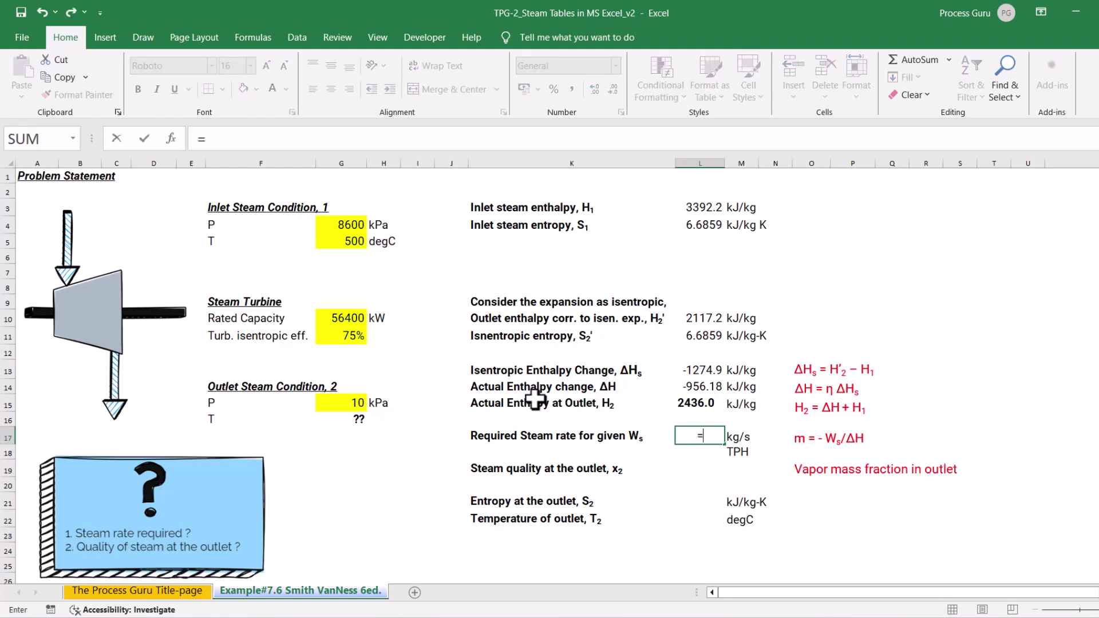
left_click(344, 318)
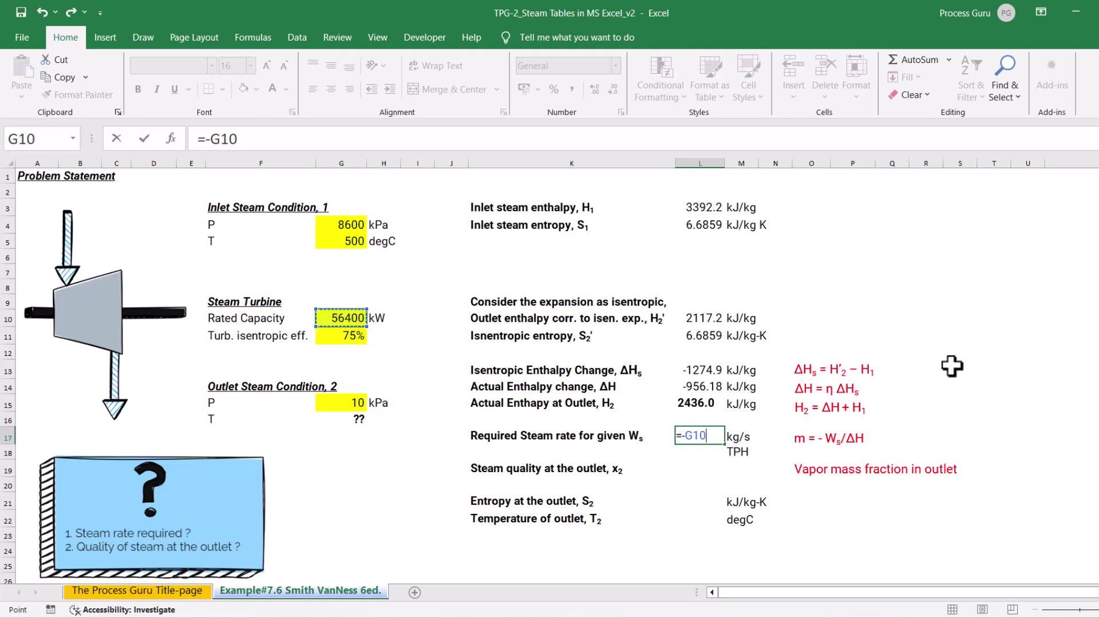
type("/")
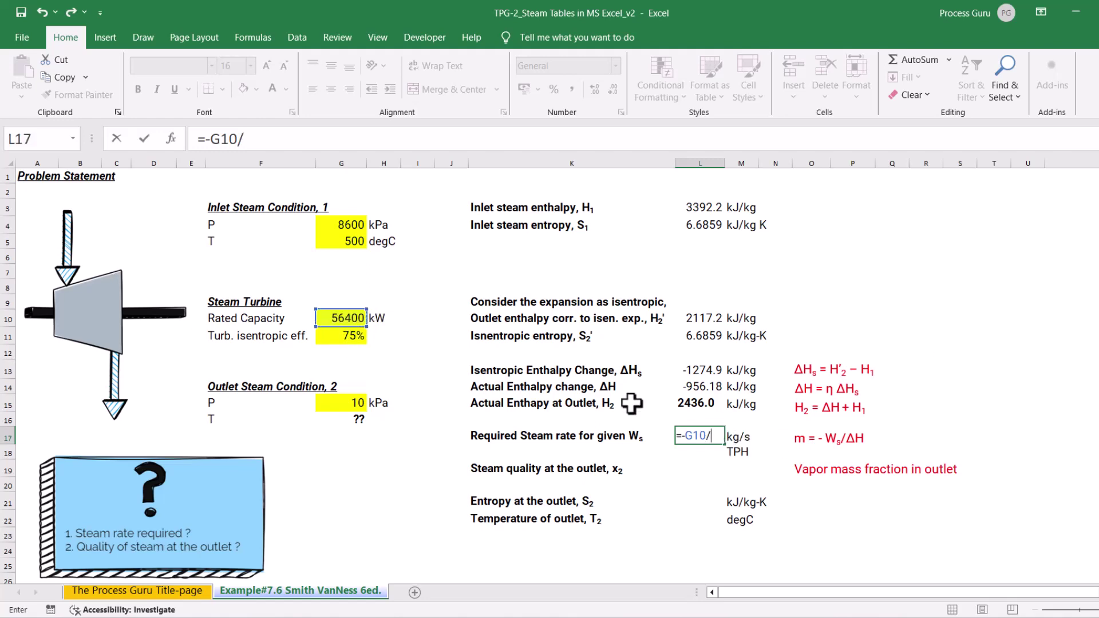
left_click(700, 387)
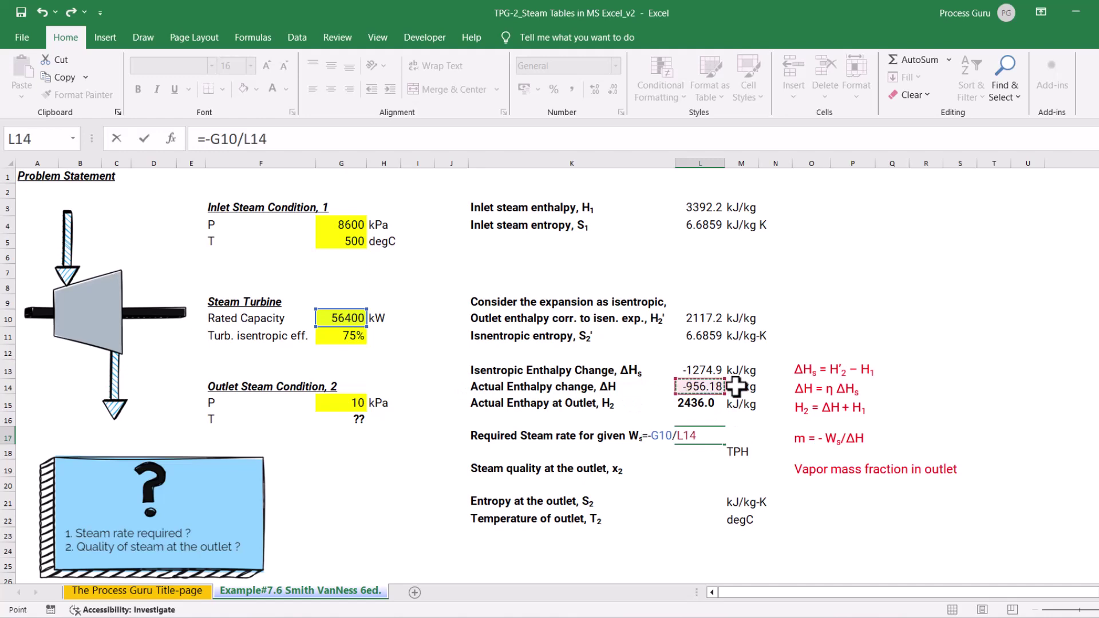
key("Return")
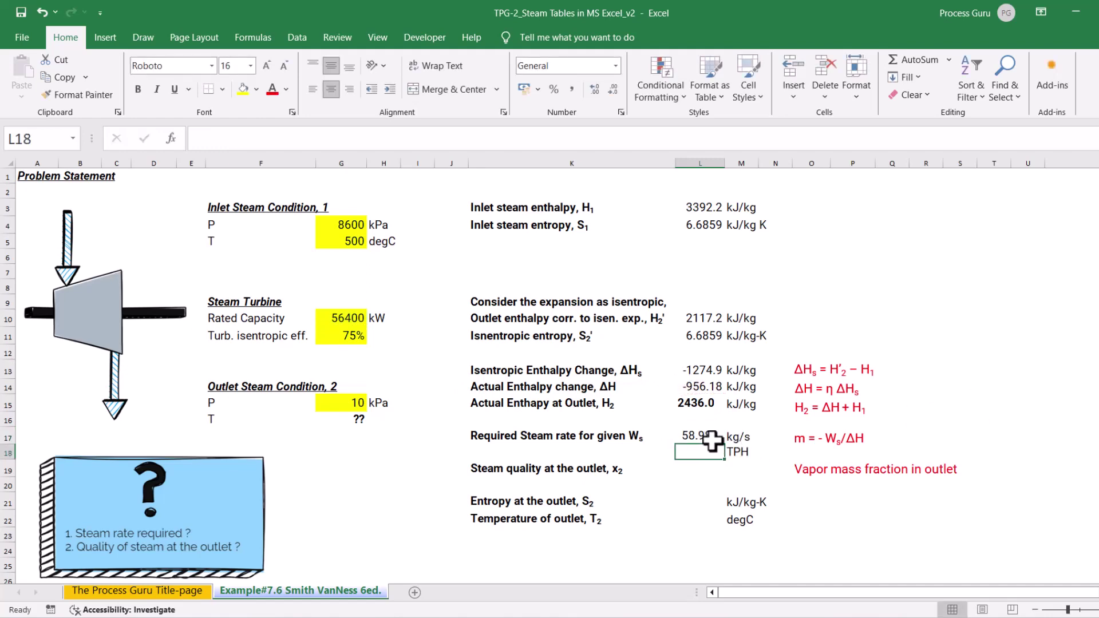
- Convert the steam rate to TPH in cell L18 with =L17*3600/1000
type("=")
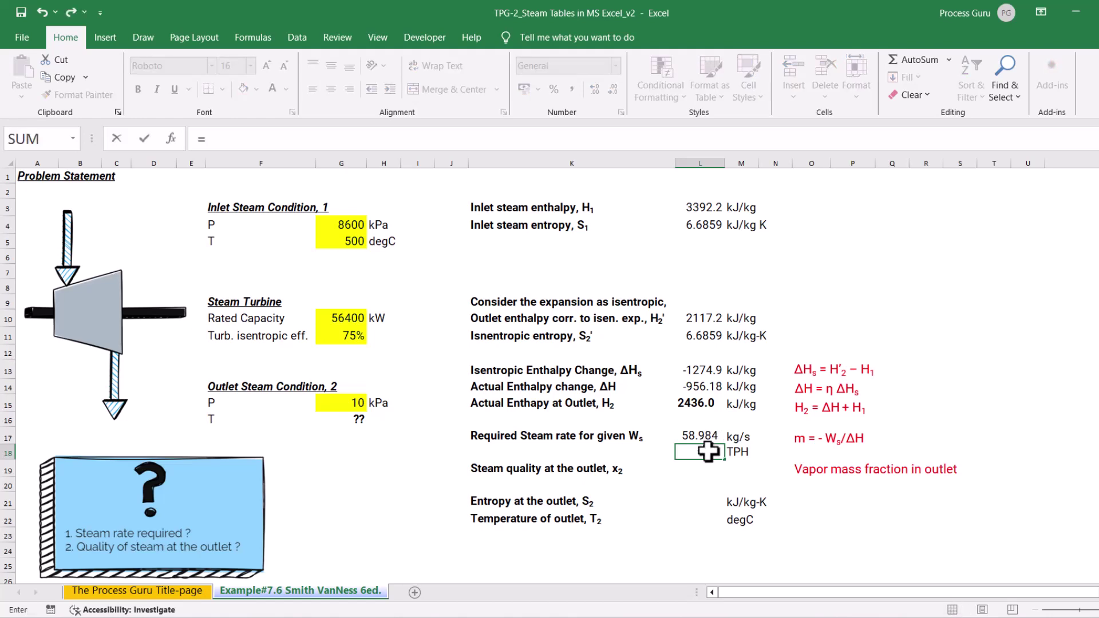
key("Up")
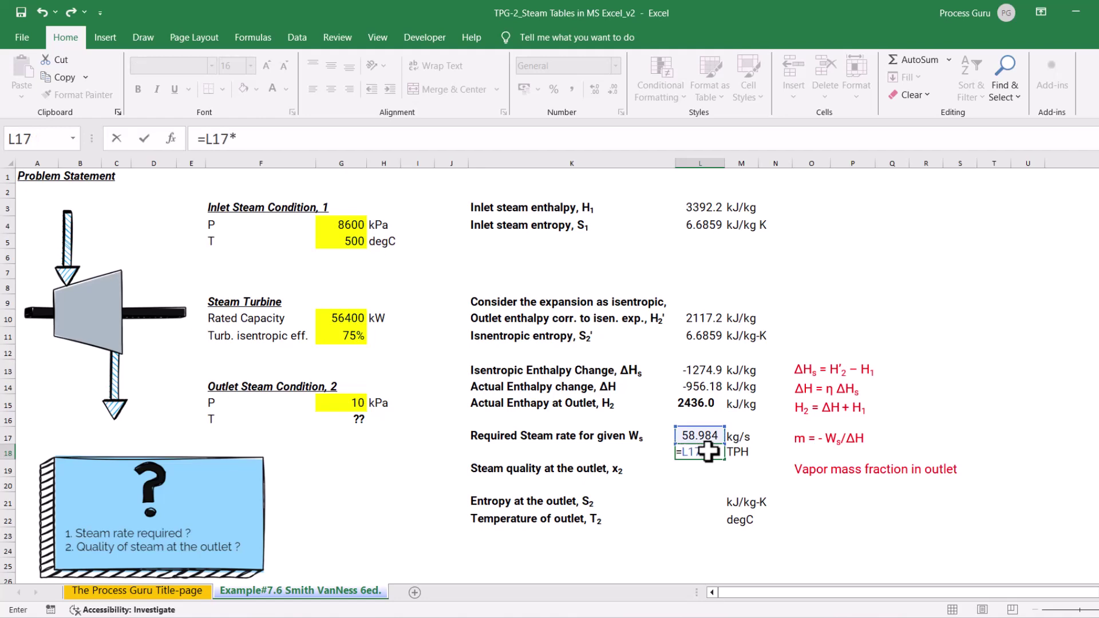
type("*3600")
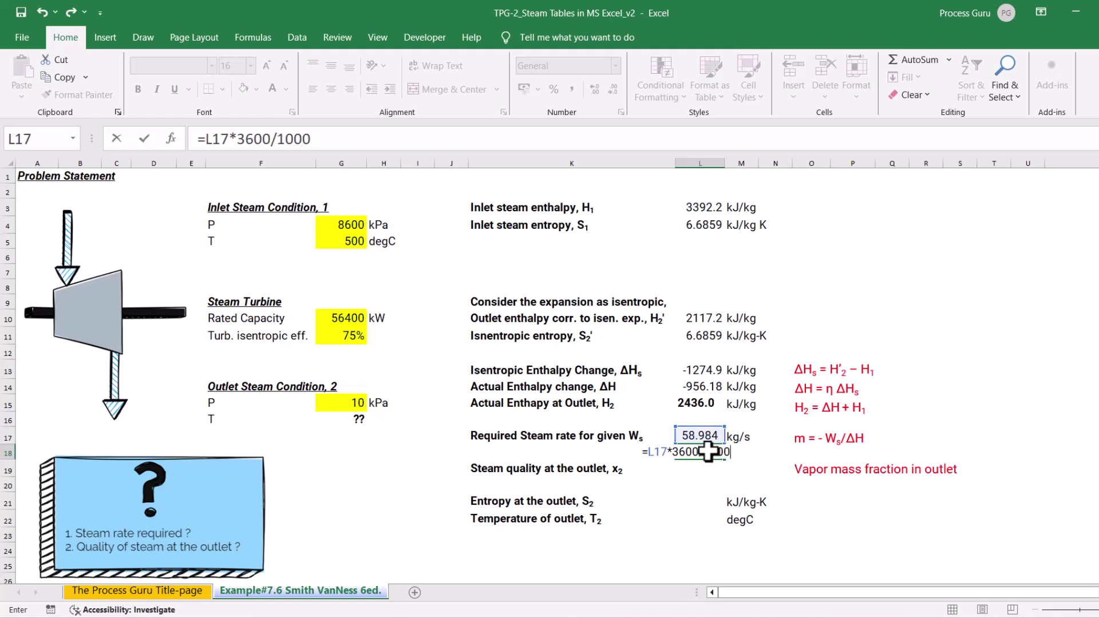
type("/1000")
key("Return")
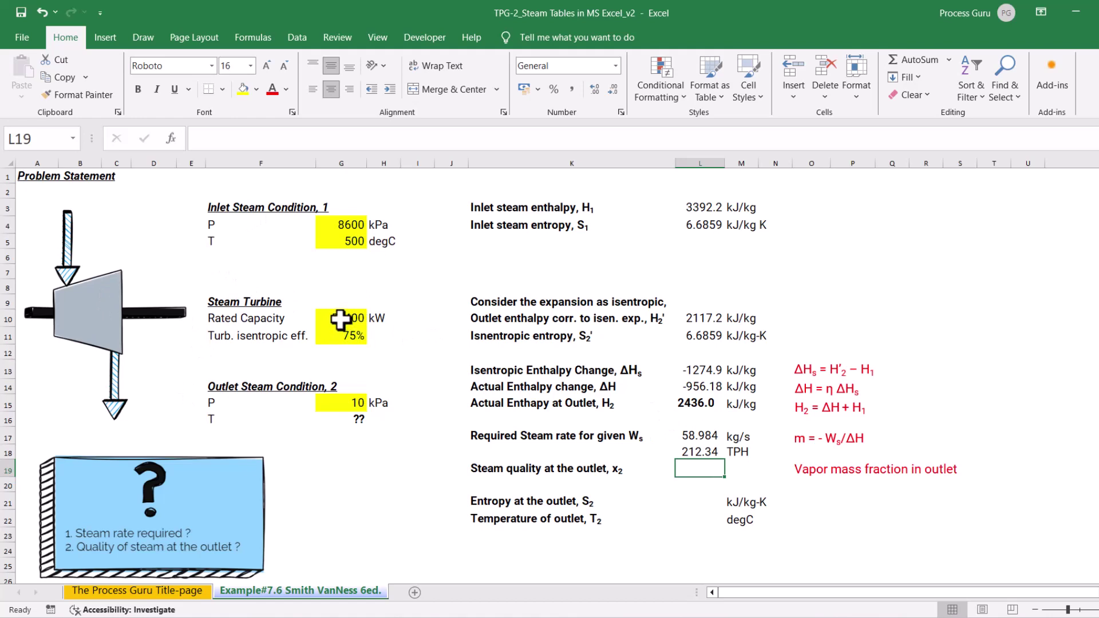
left_click(694, 451)
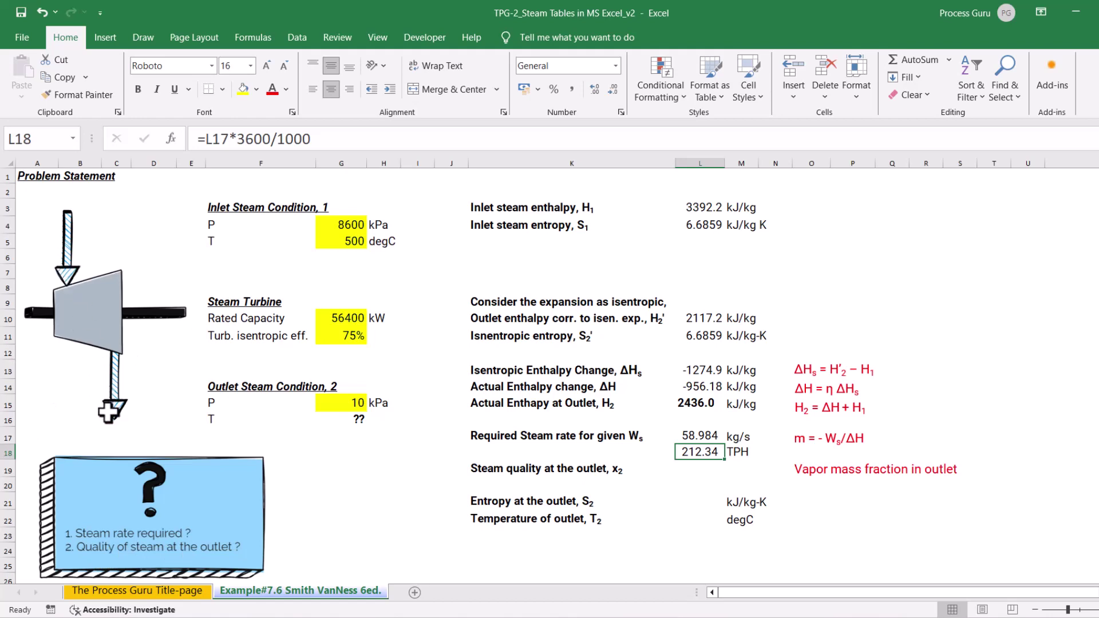
left_click(698, 471)
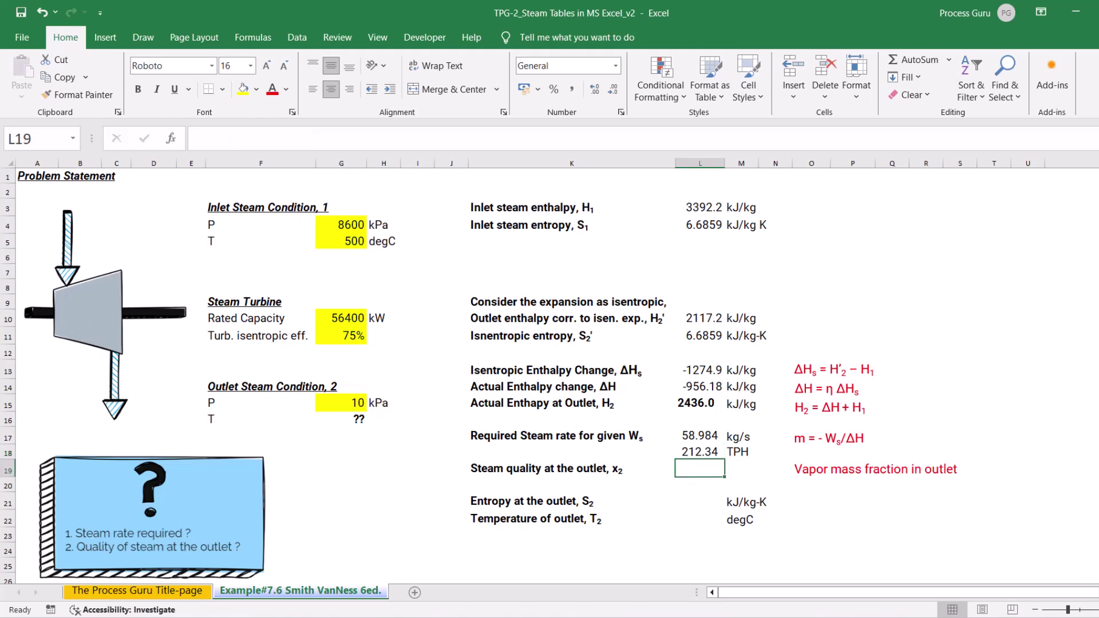
type("=")
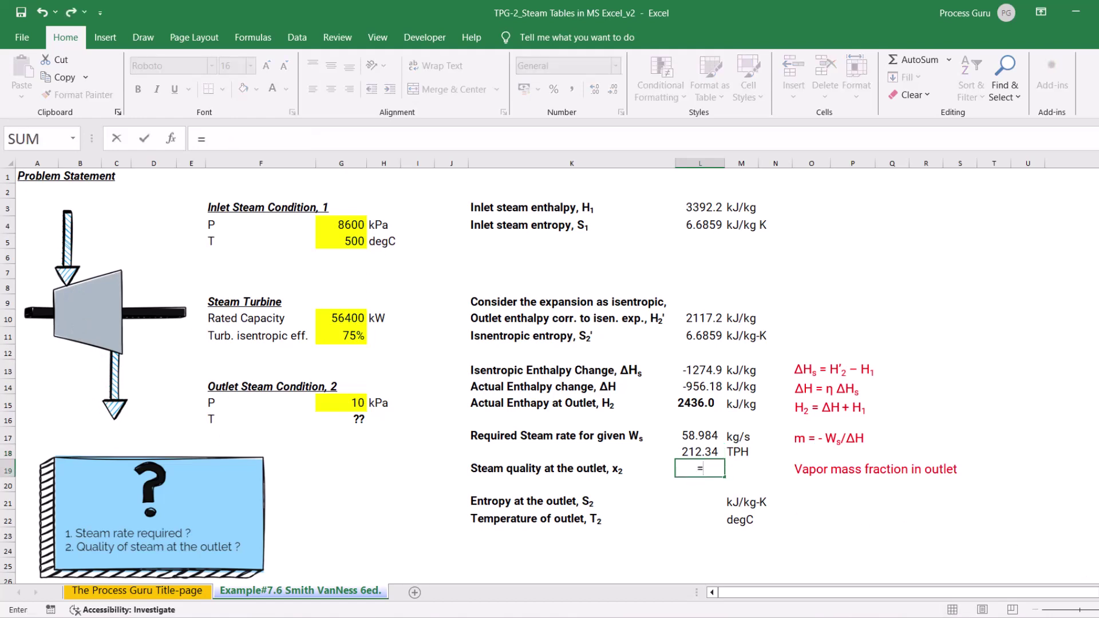
type("x_")
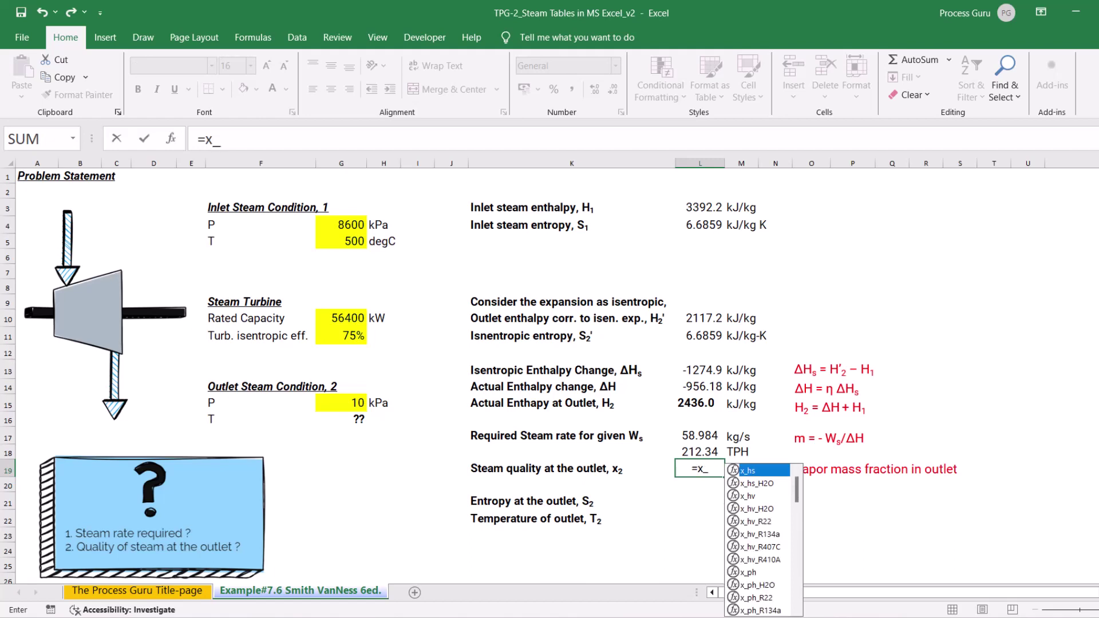
type("h")
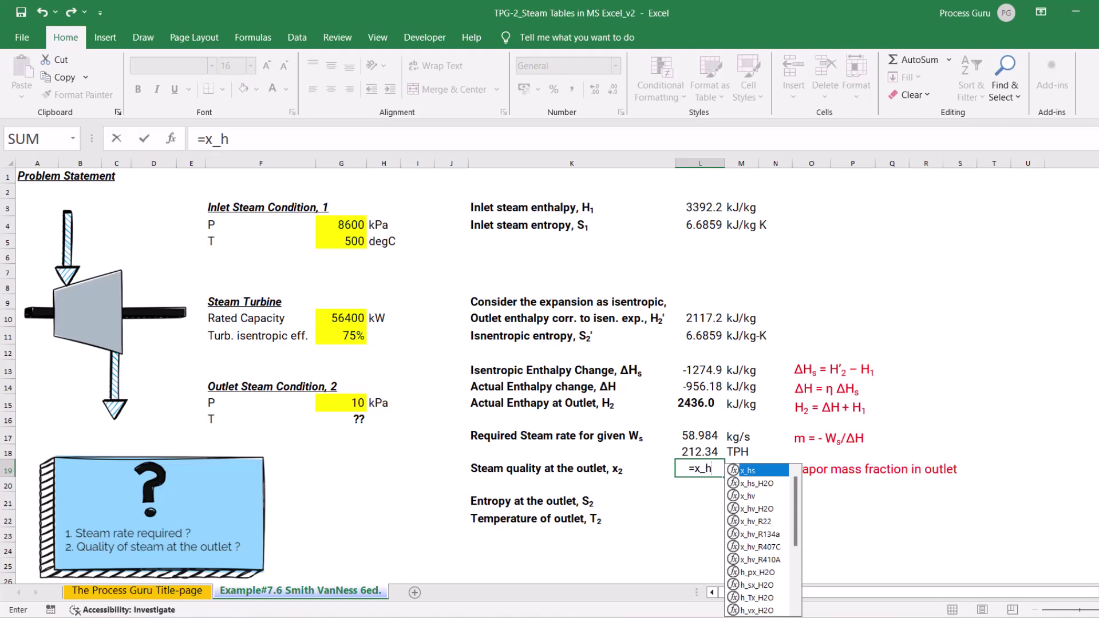
type("s")
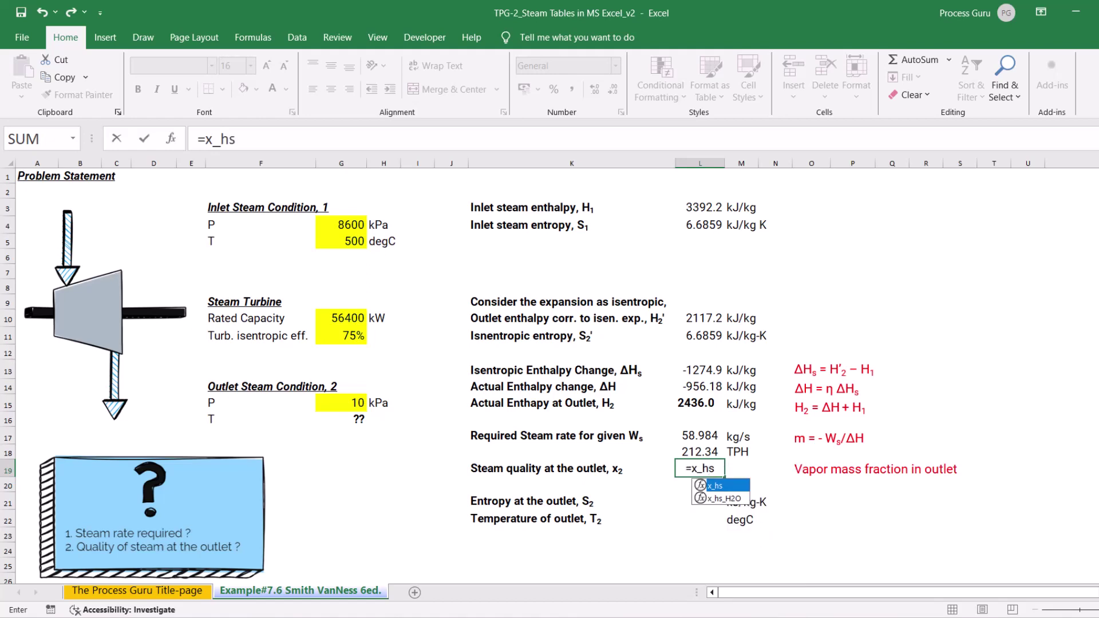
key("Down")
key("Tab")
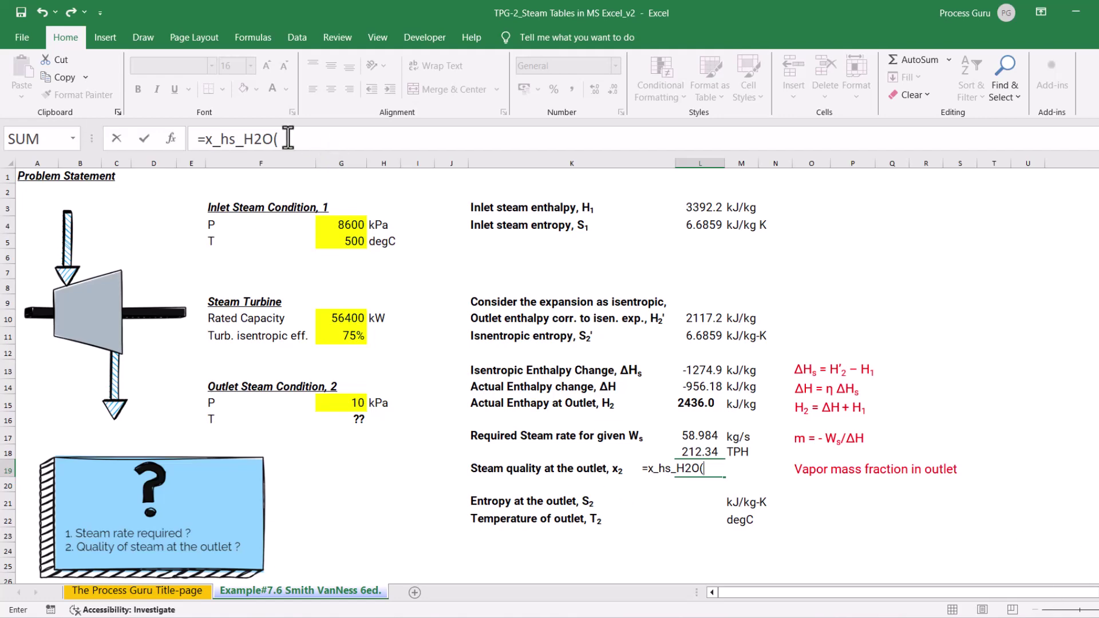
left_click(171, 139)
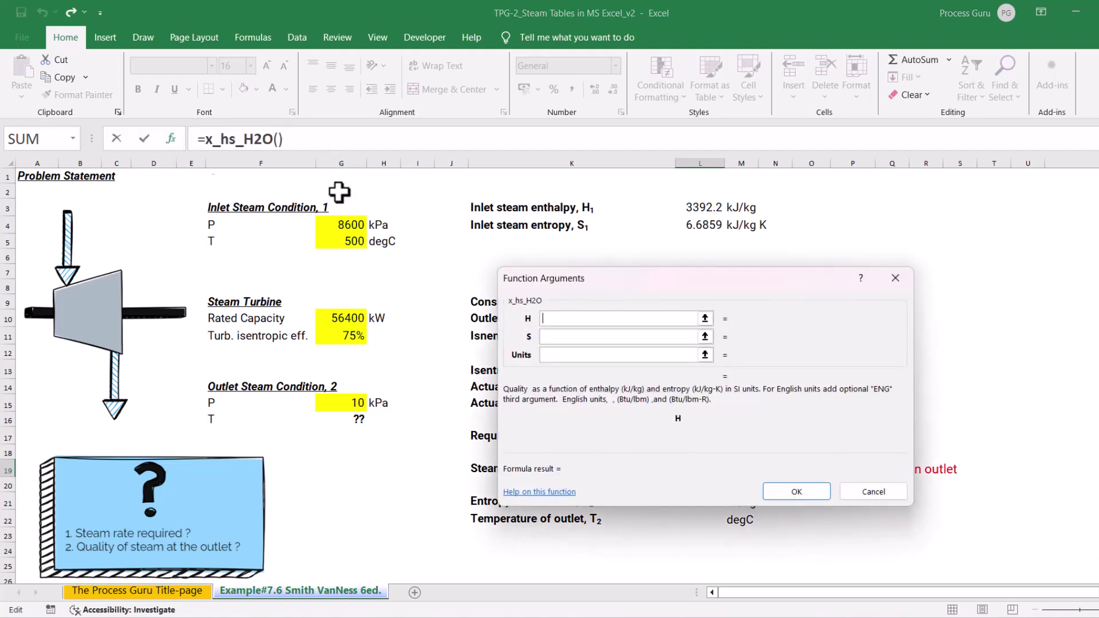
left_click(707, 320)
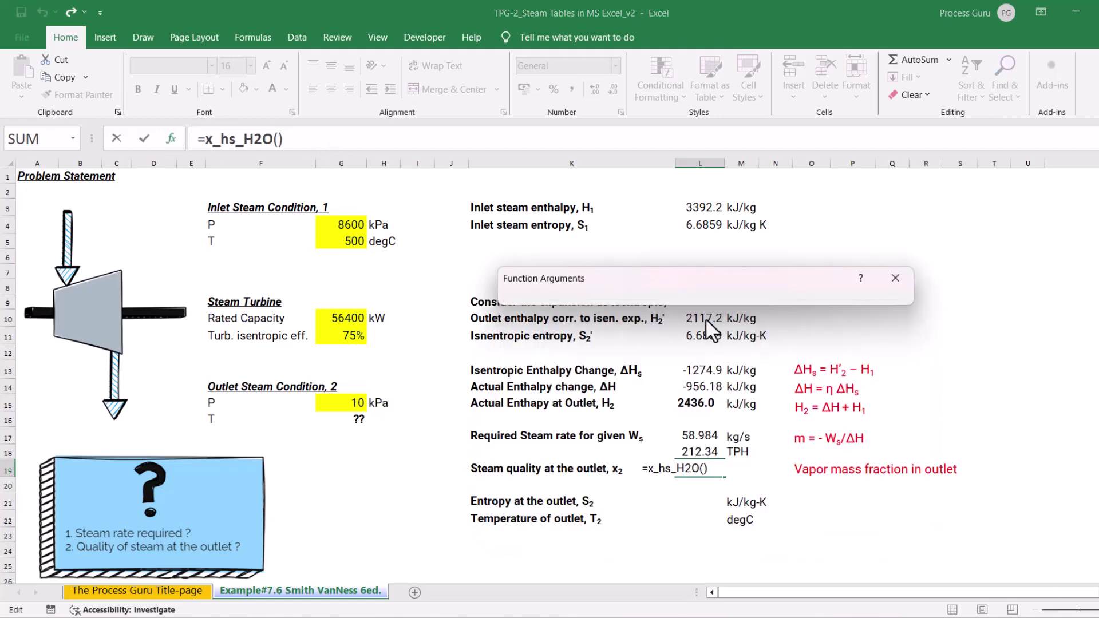
left_click(703, 403)
type(",")
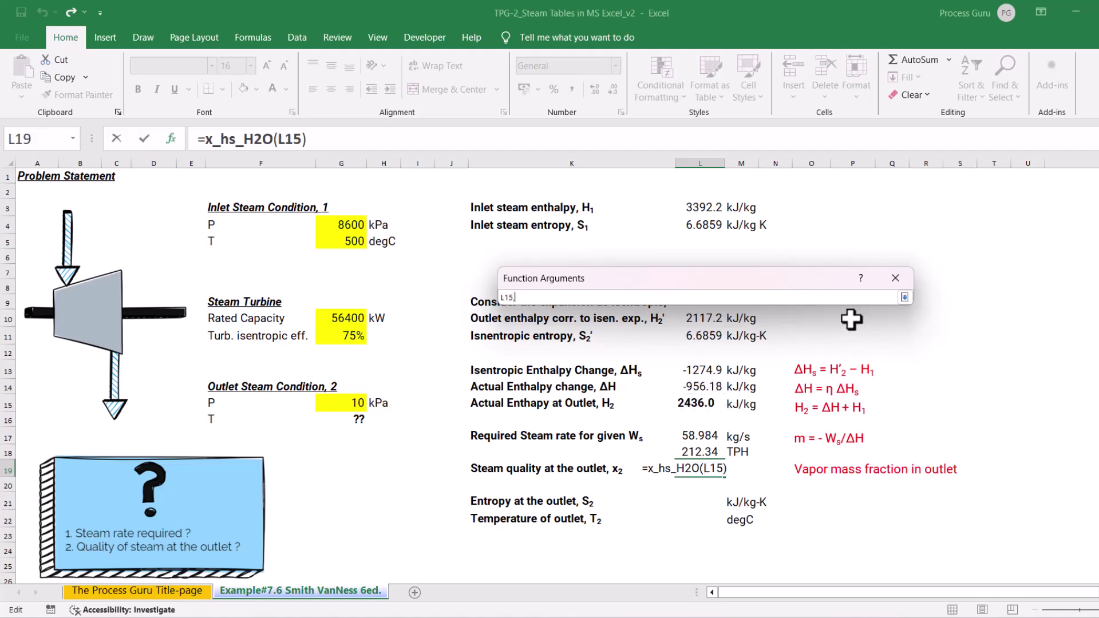
key("BackSpace")
key("Return")
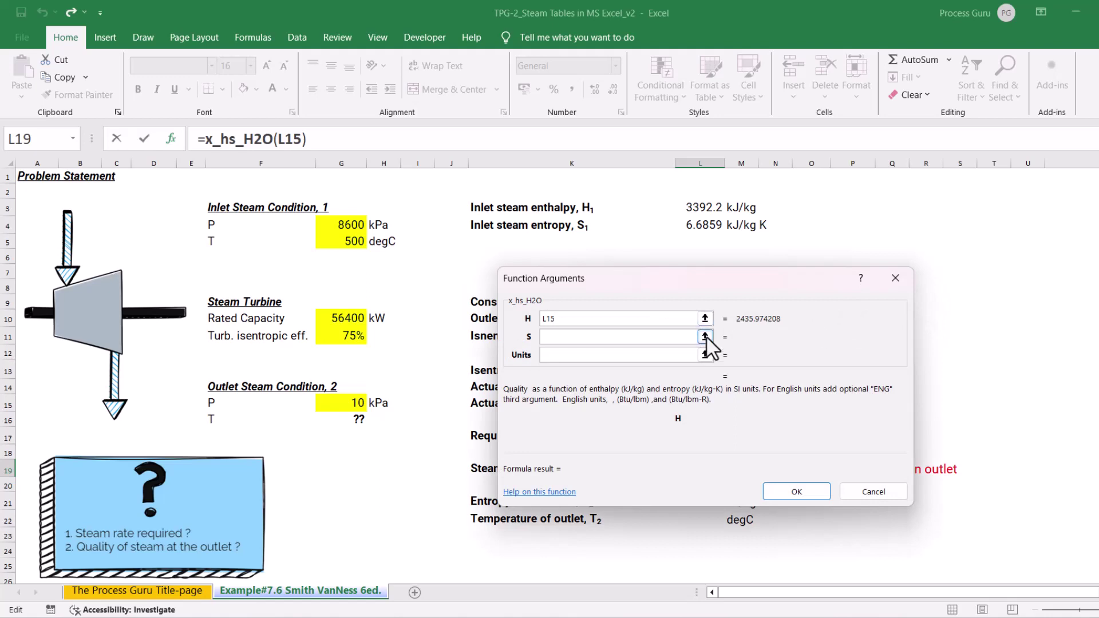
left_click(705, 336)
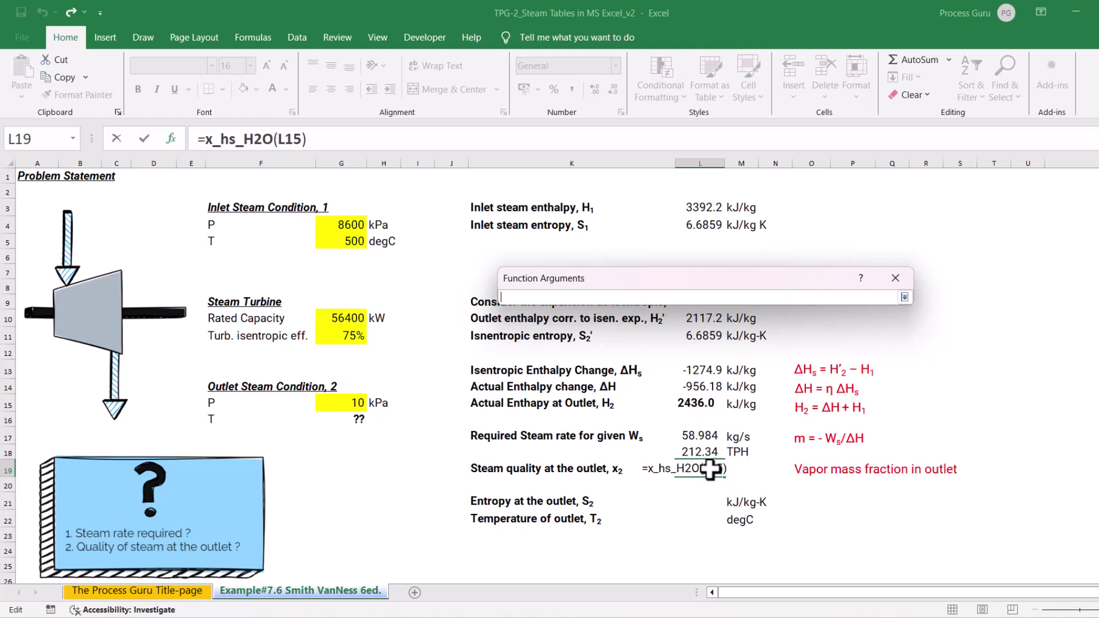
key("Return")
left_click(850, 488)
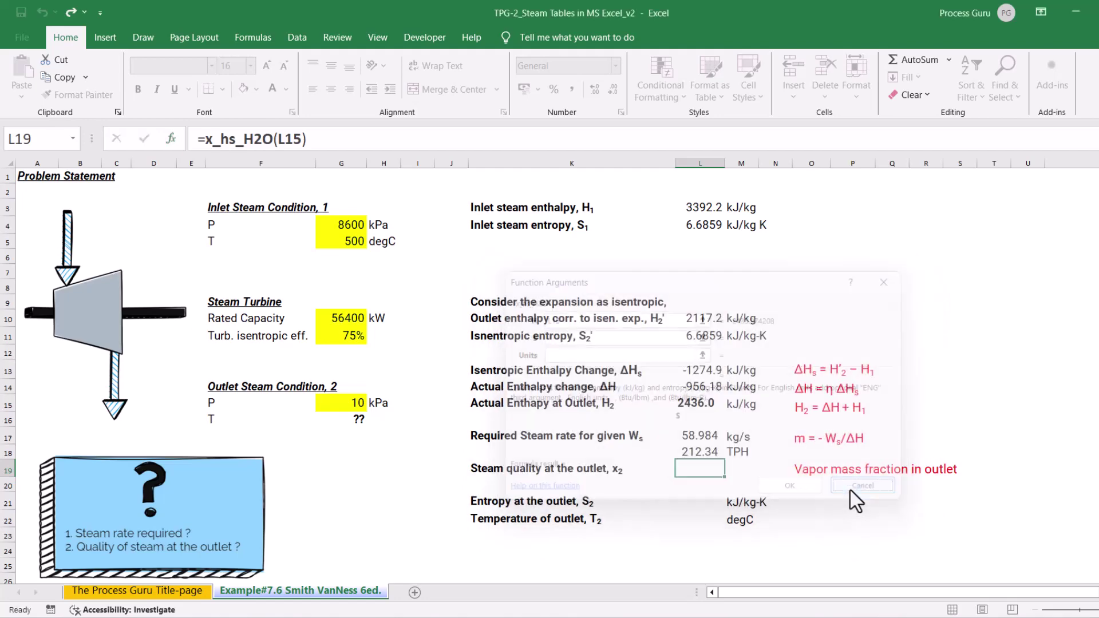
- Calculate the outlet steam quality x2 in cell L19 with =x_ph_H2O(G15,L15), using the outlet pressure and actual outlet enthalpy
type("=x")
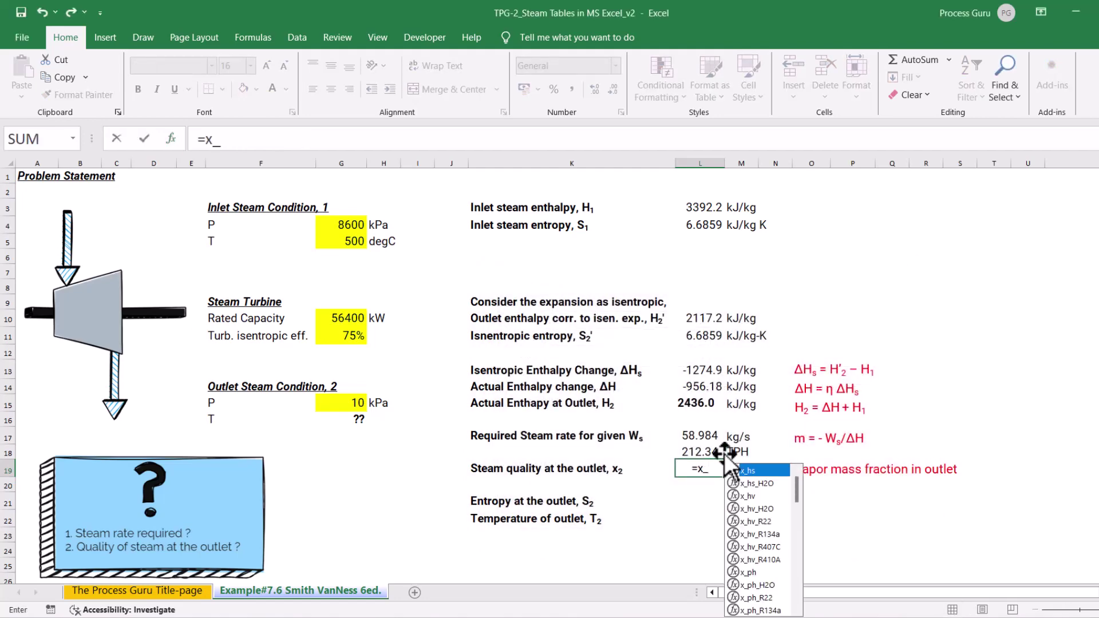
type("_hp")
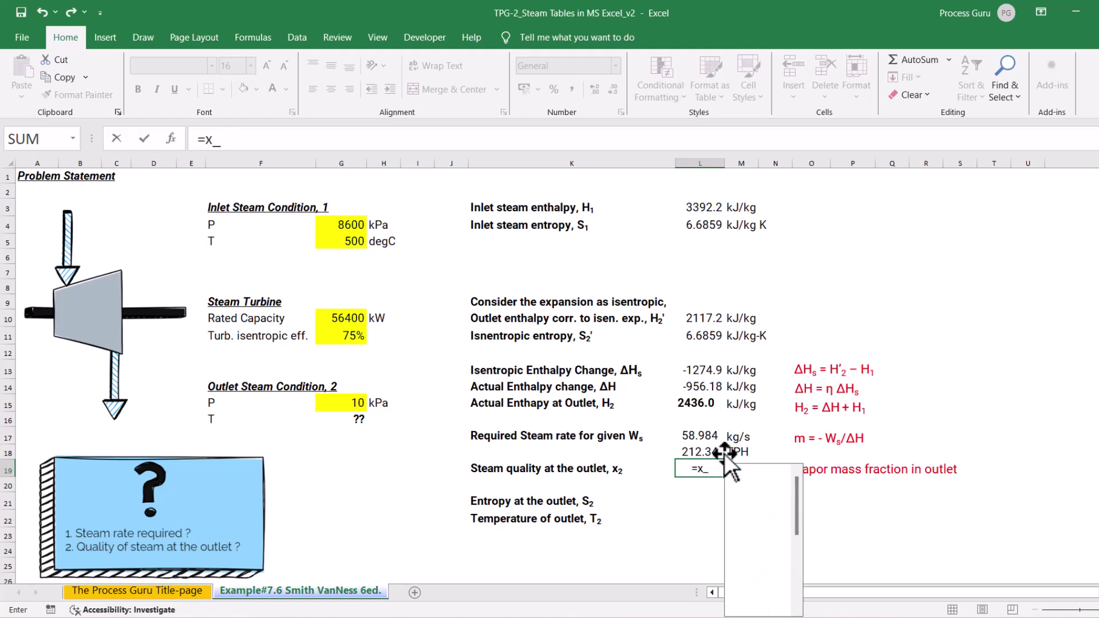
type("ph")
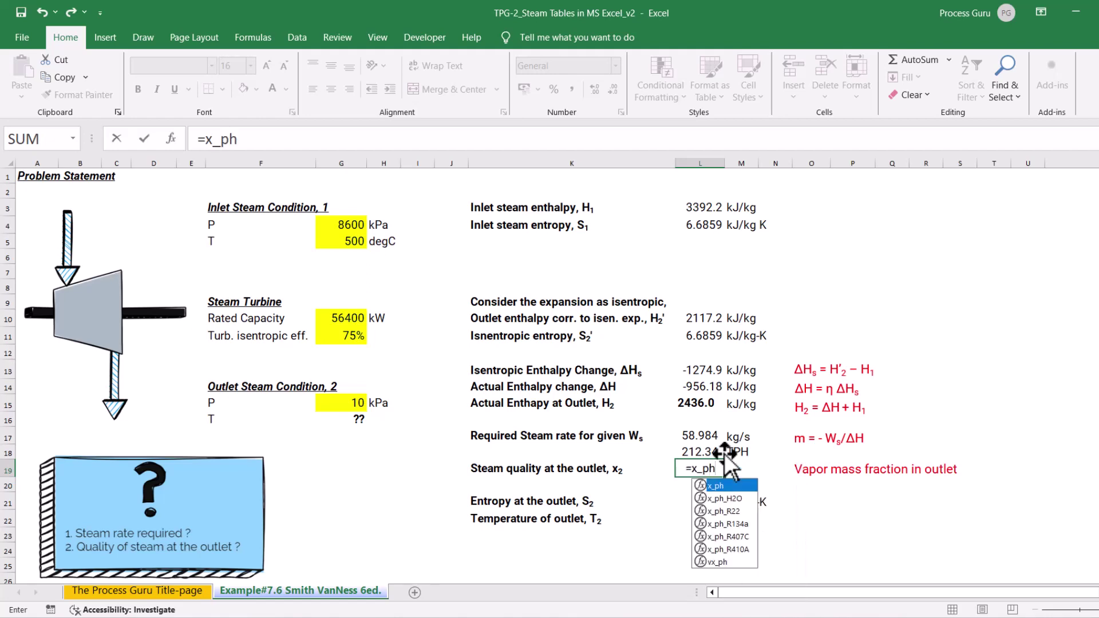
key("Down")
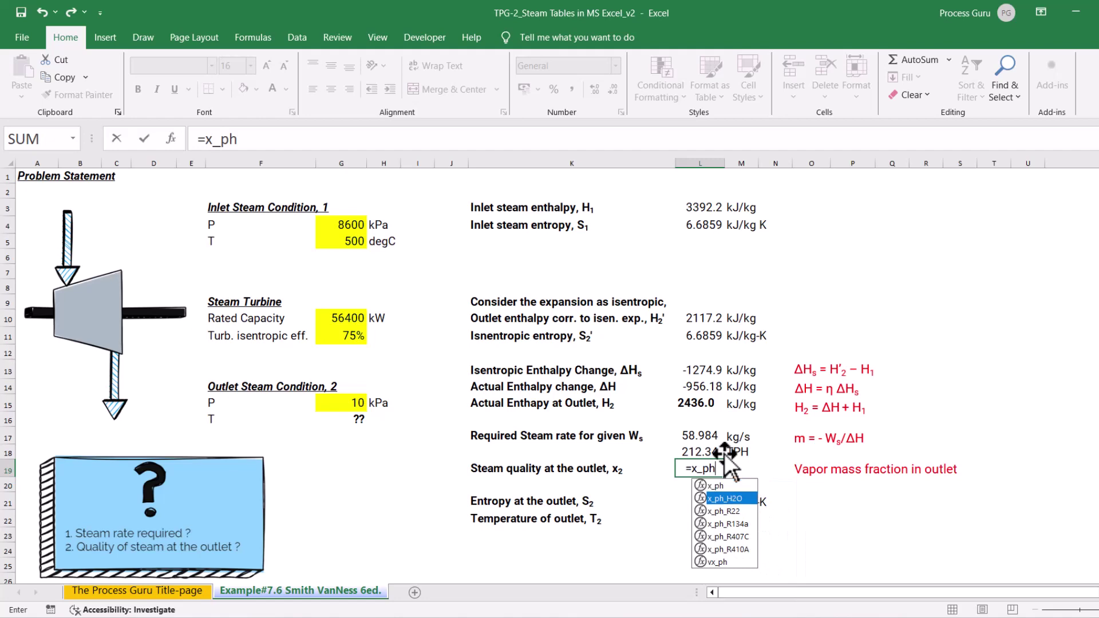
key("Tab")
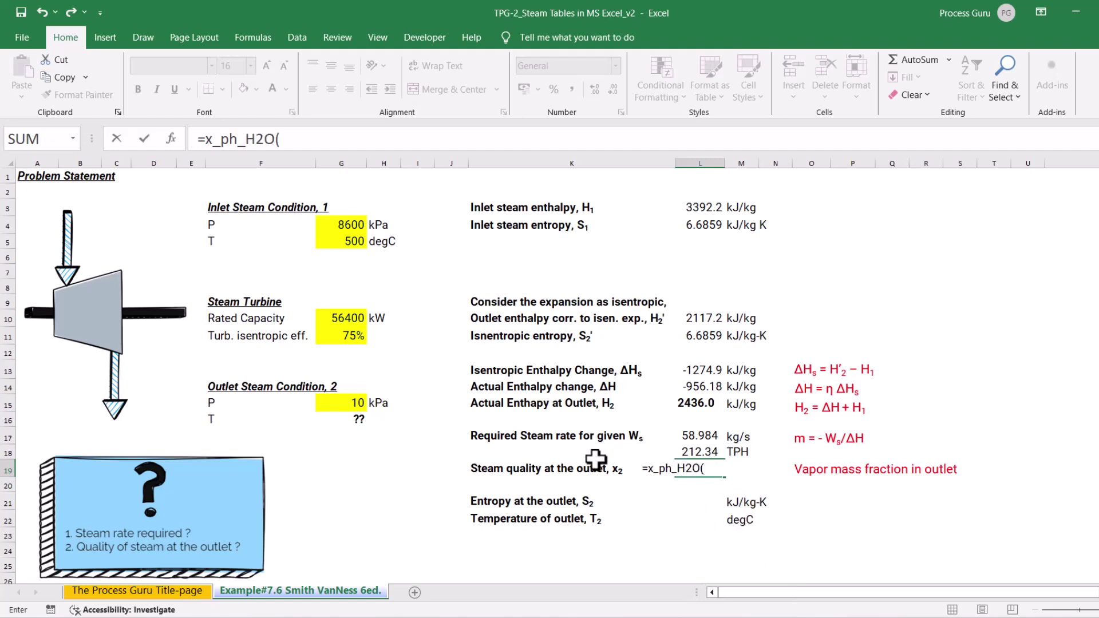
left_click(175, 141)
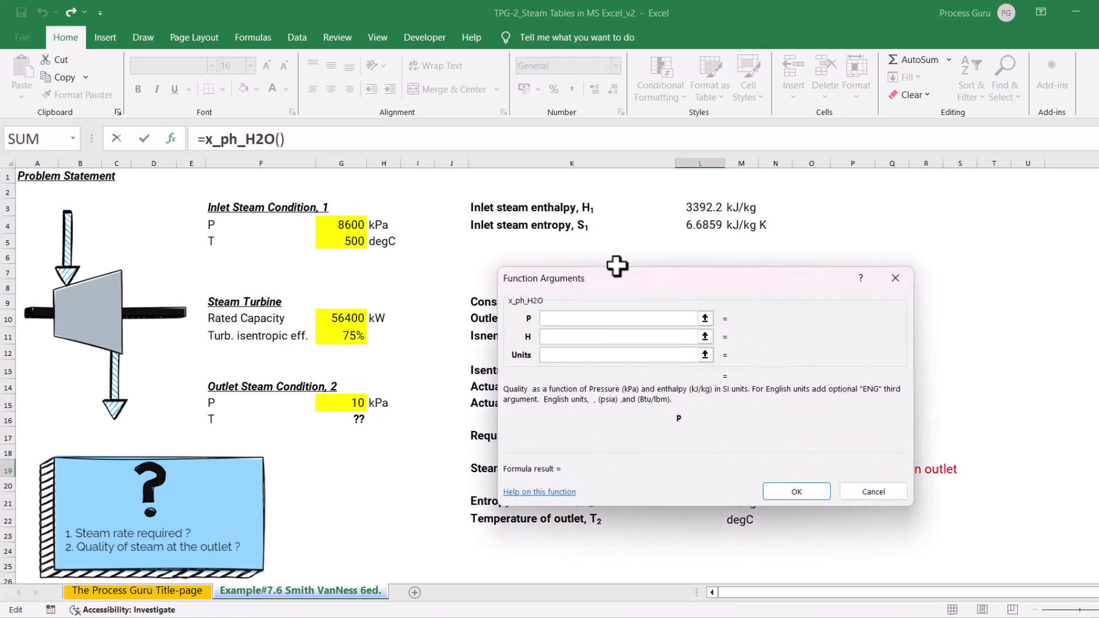
left_click(711, 317)
left_click(360, 401)
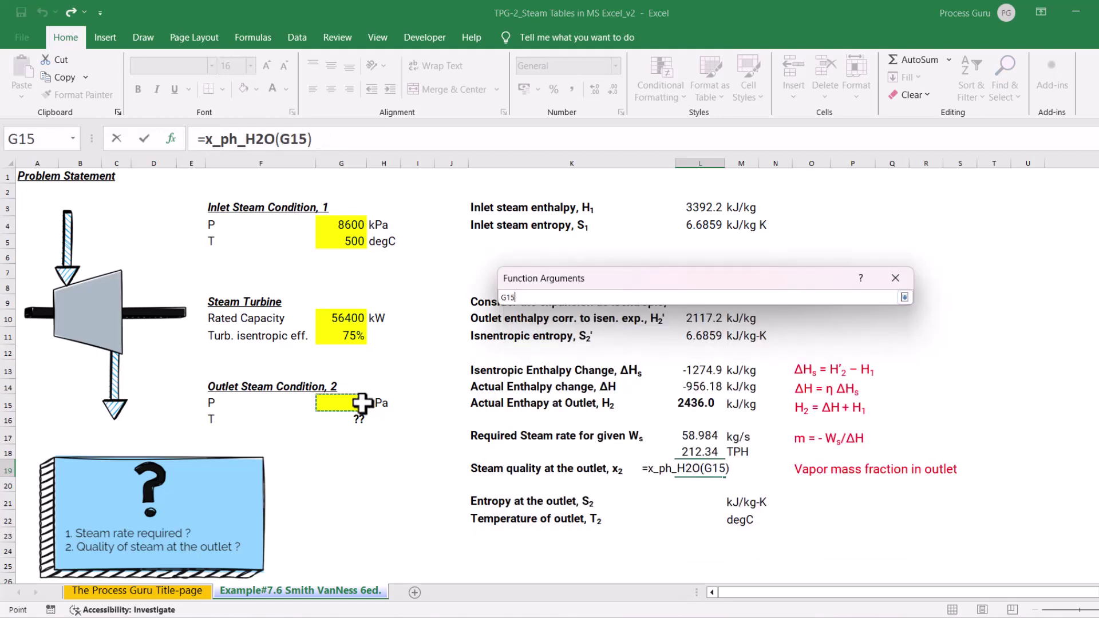
key("Return")
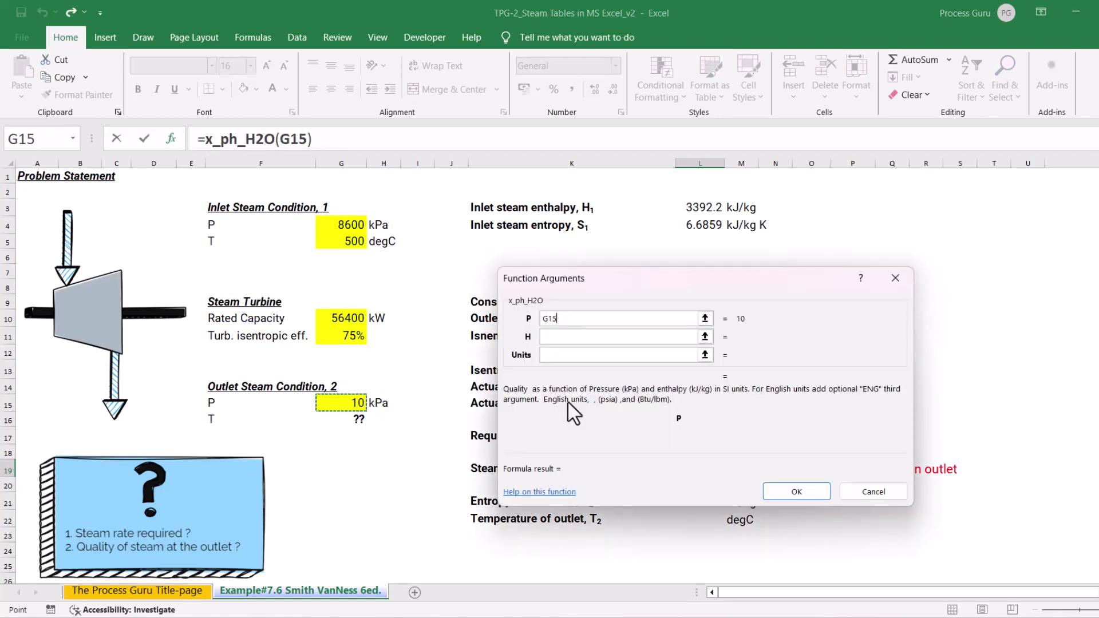
left_click(704, 336)
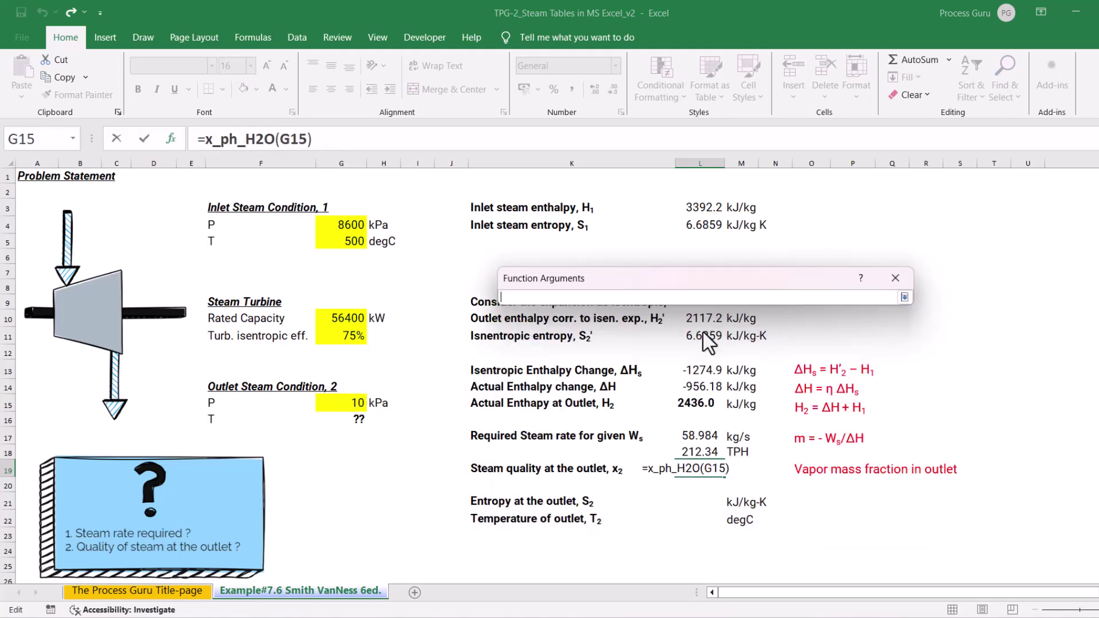
left_click(694, 404)
key("Return")
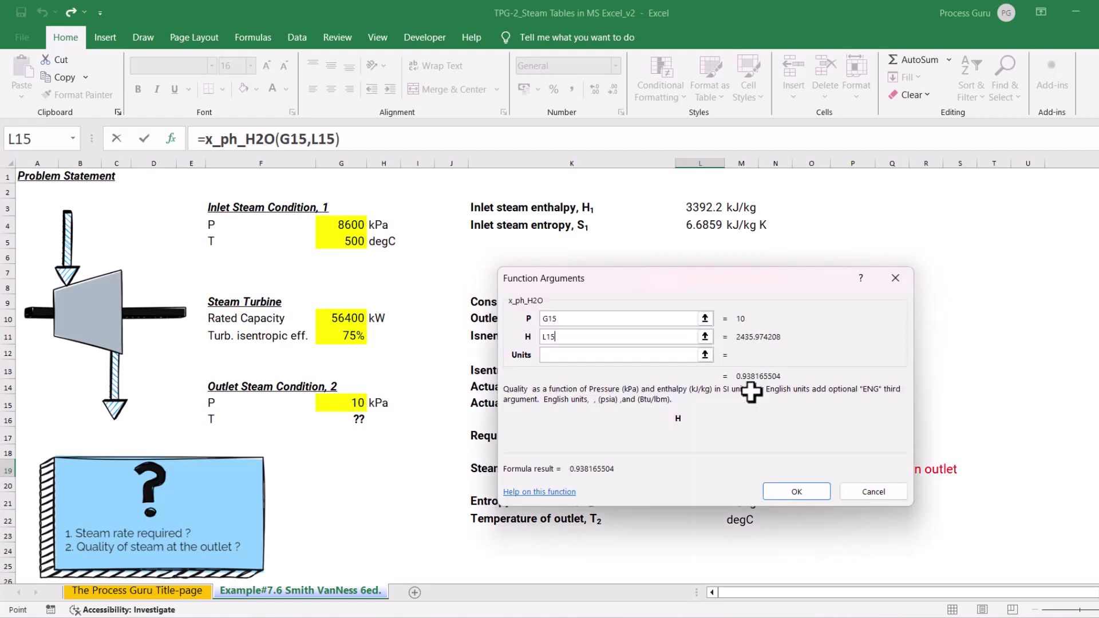
left_click(793, 491)
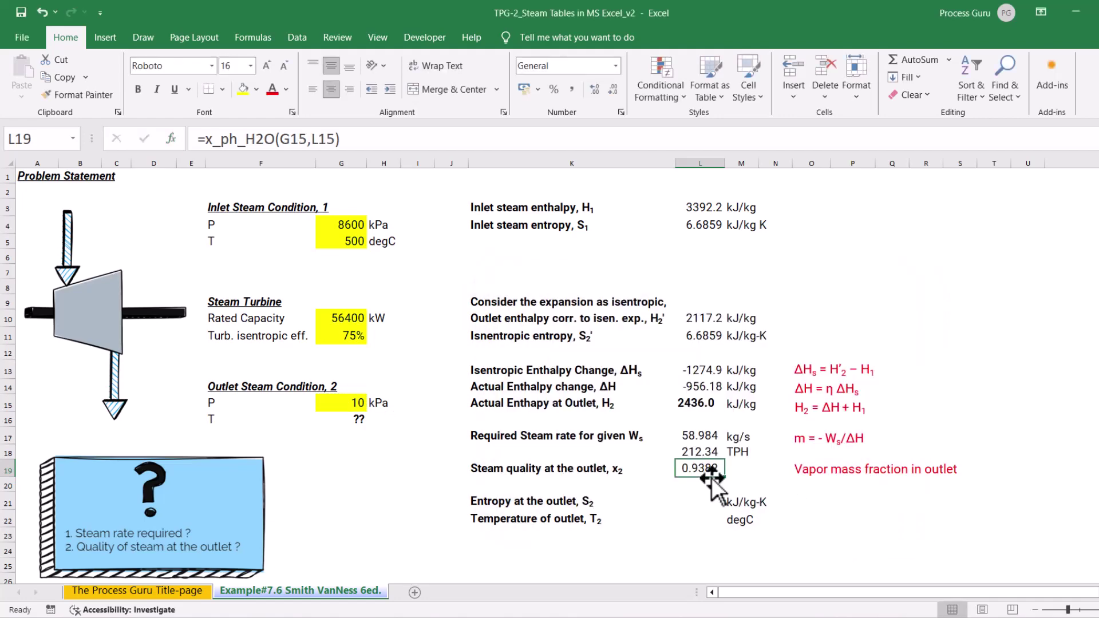
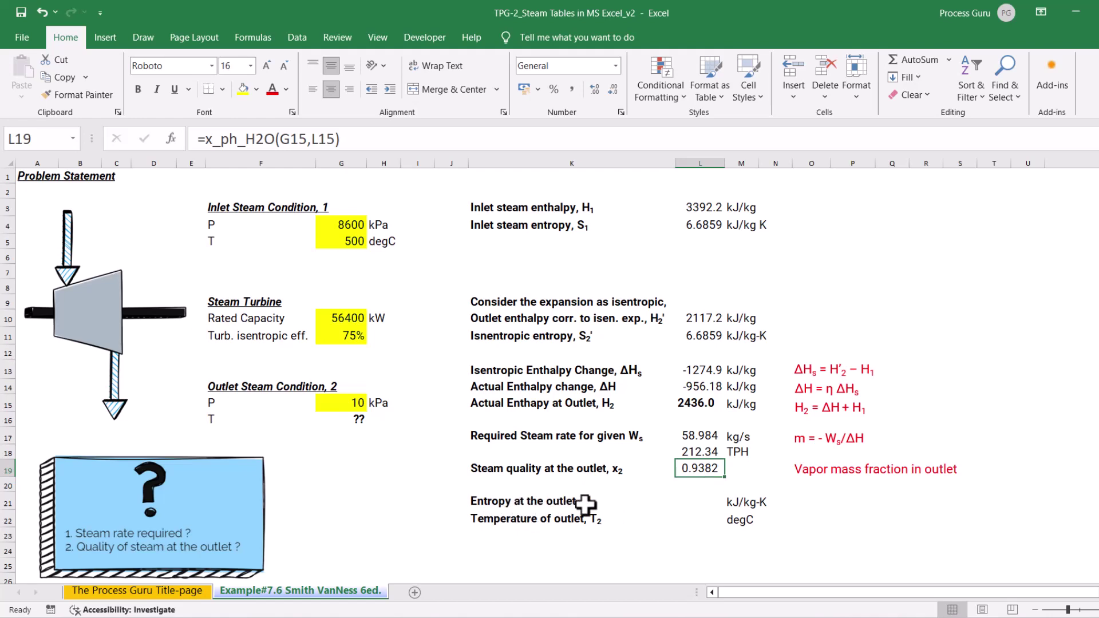
- Calculate the outlet entropy S2 in cell L21 with =s_ph_H2O(G15,L15), using the outlet pressure and actual outlet enthalpy
left_click(701, 505)
type("=s")
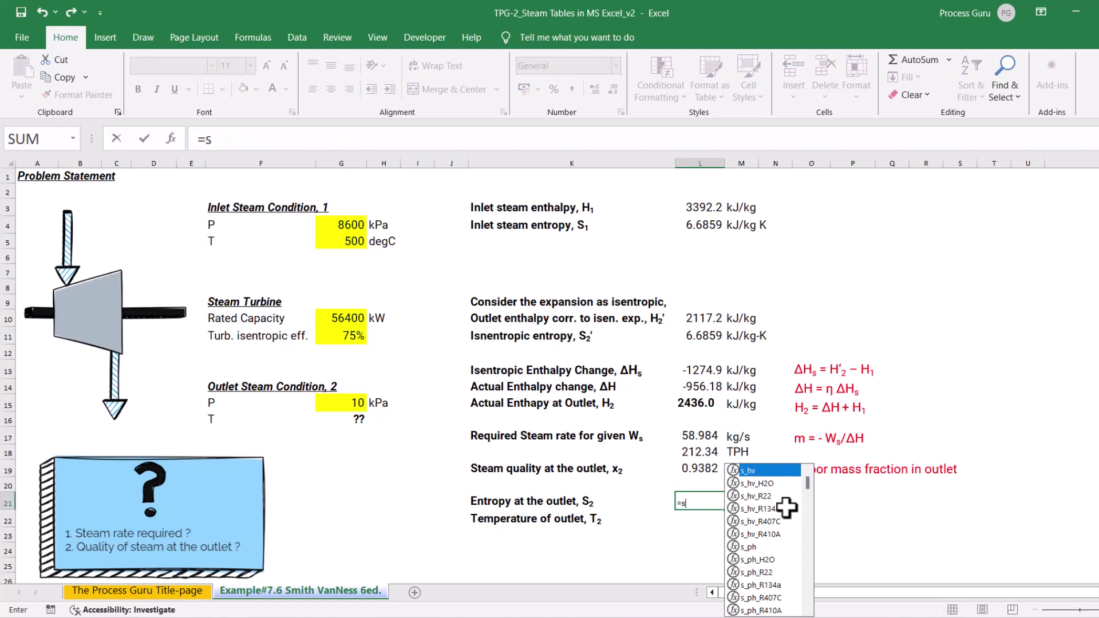
type("_")
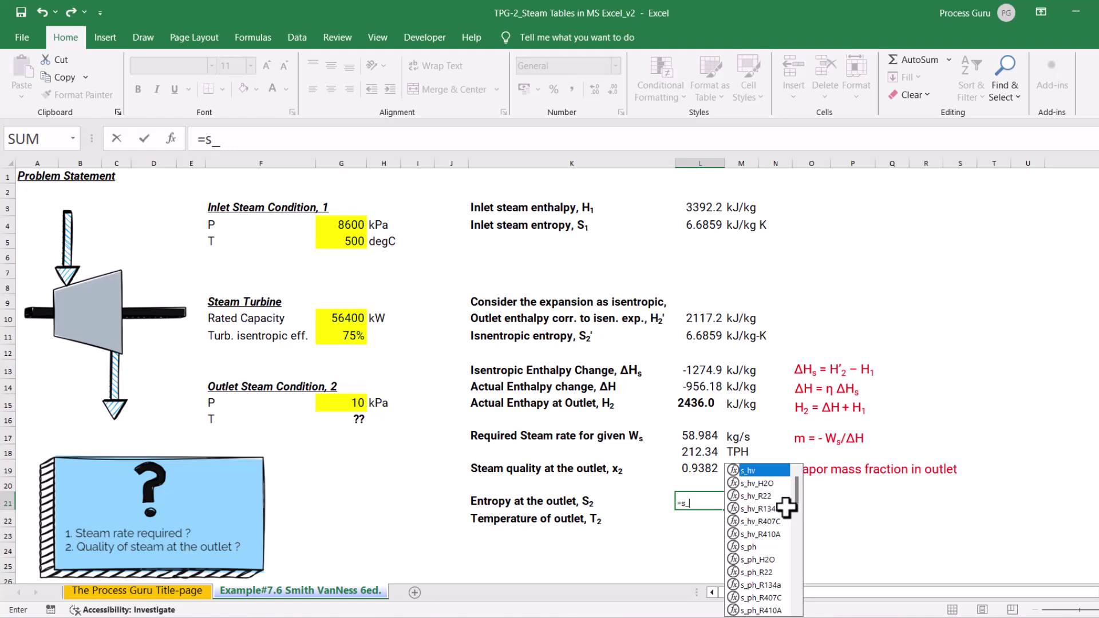
type("h")
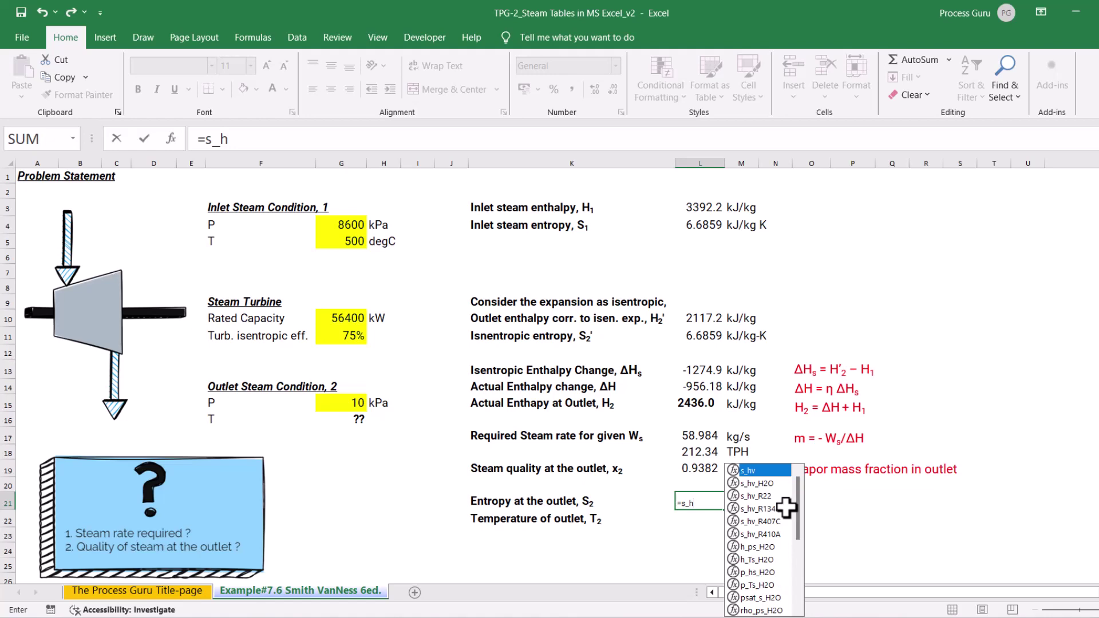
type("v")
key("BackSpace")
type("p")
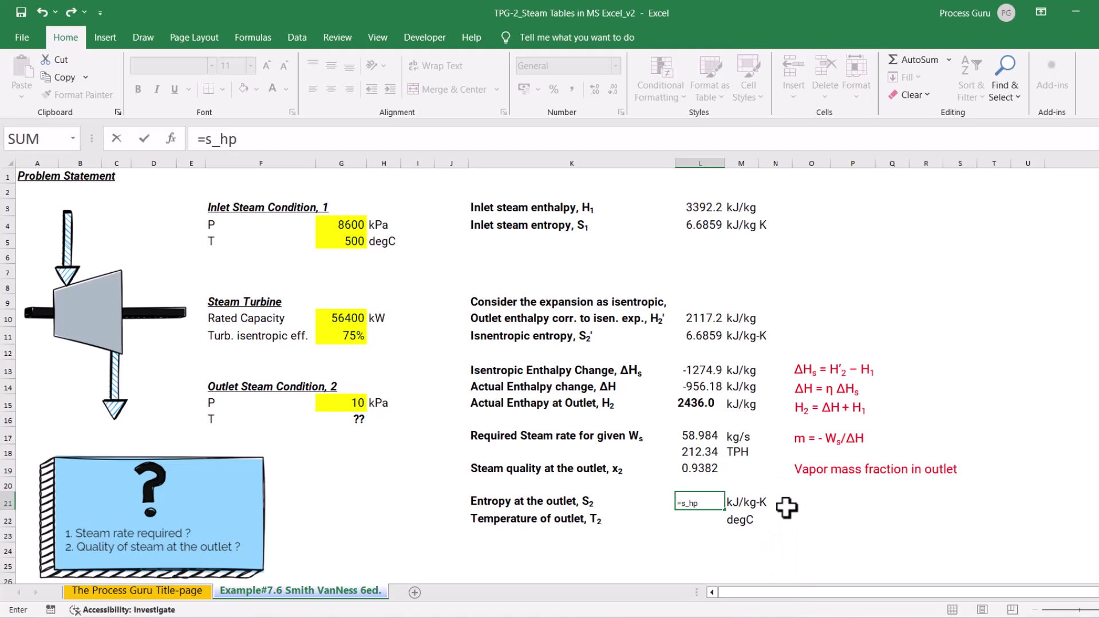
key("BackSpace")
key("BackSpace")
type("ph")
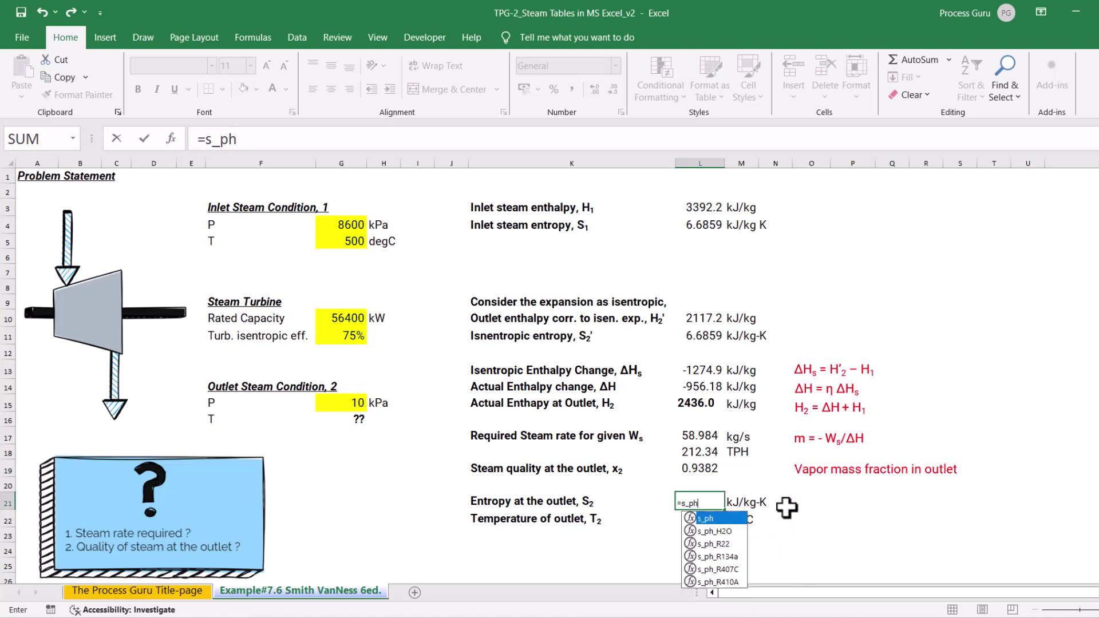
key("Down")
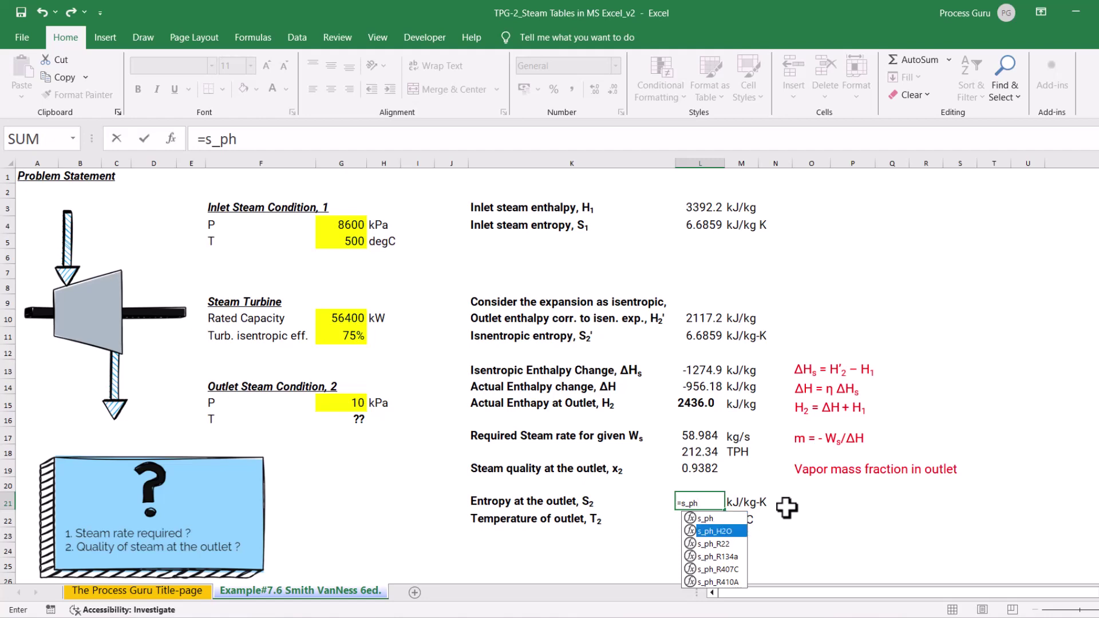
key("Tab")
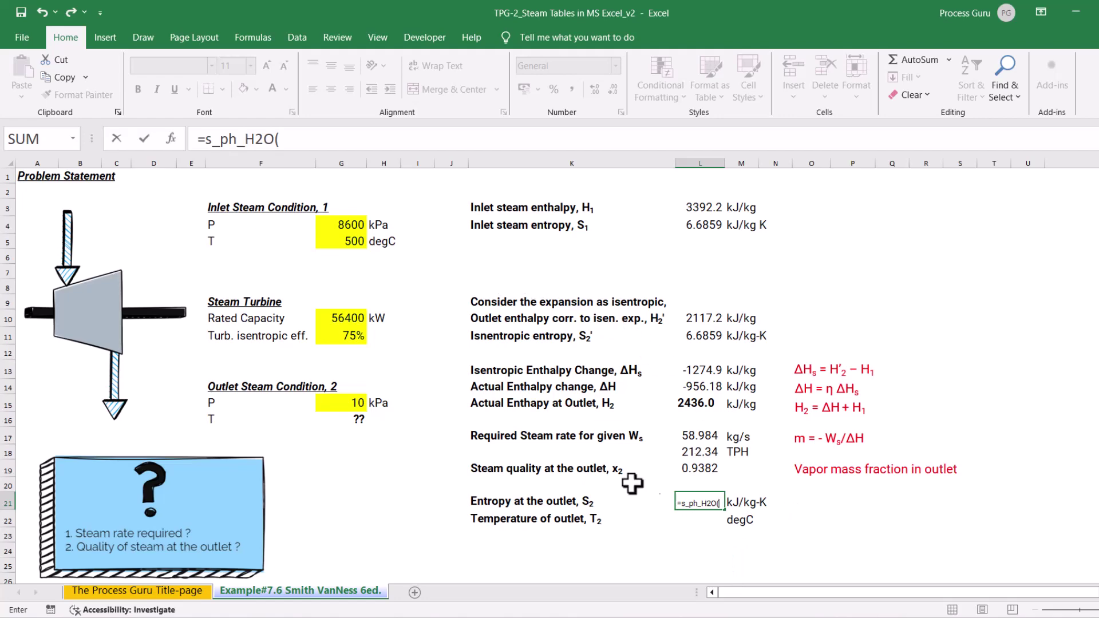
left_click(171, 139)
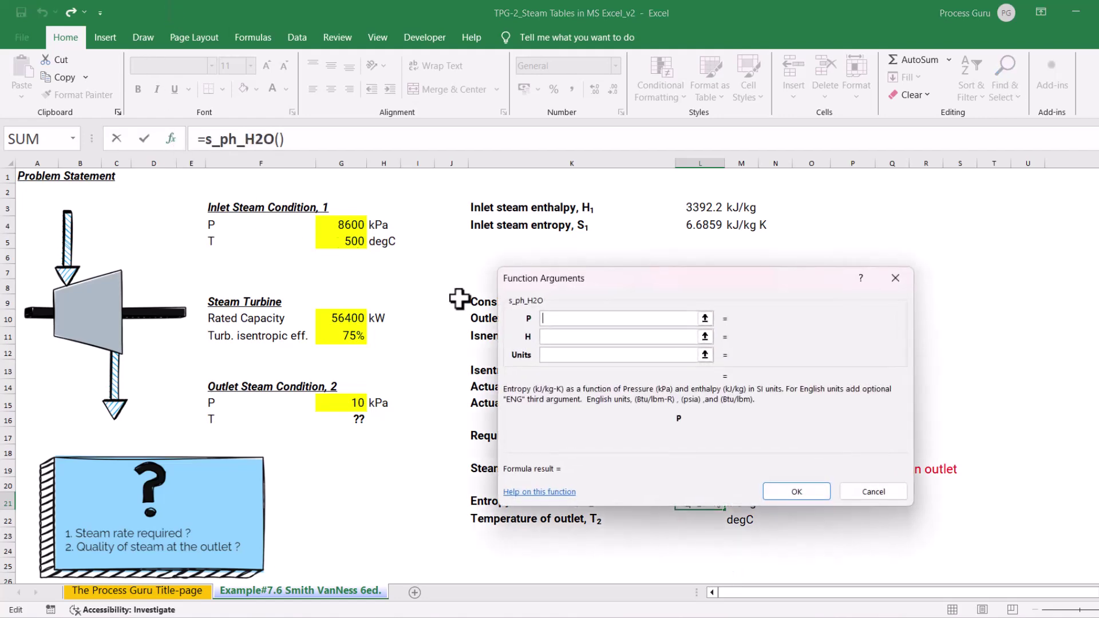
left_click(705, 319)
left_click(360, 404)
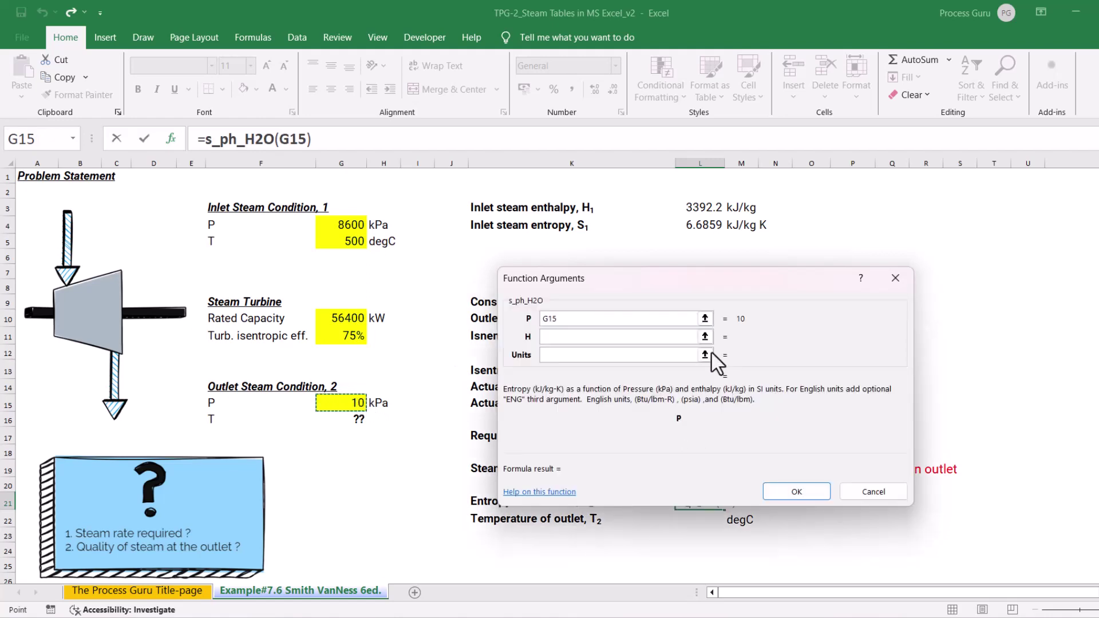
left_click(707, 333)
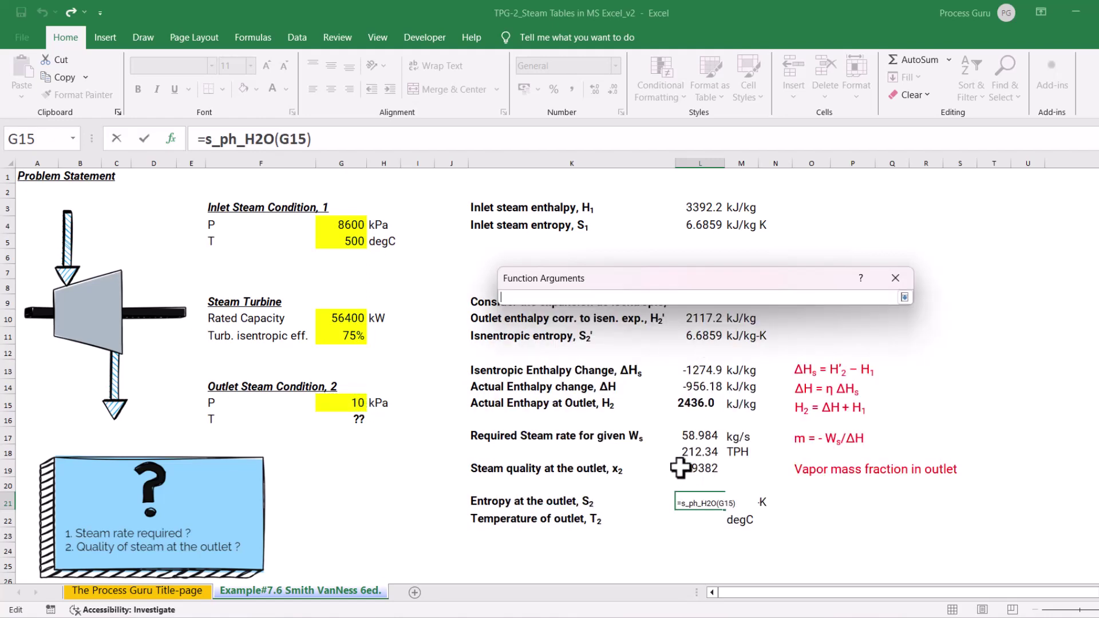
left_click(690, 404)
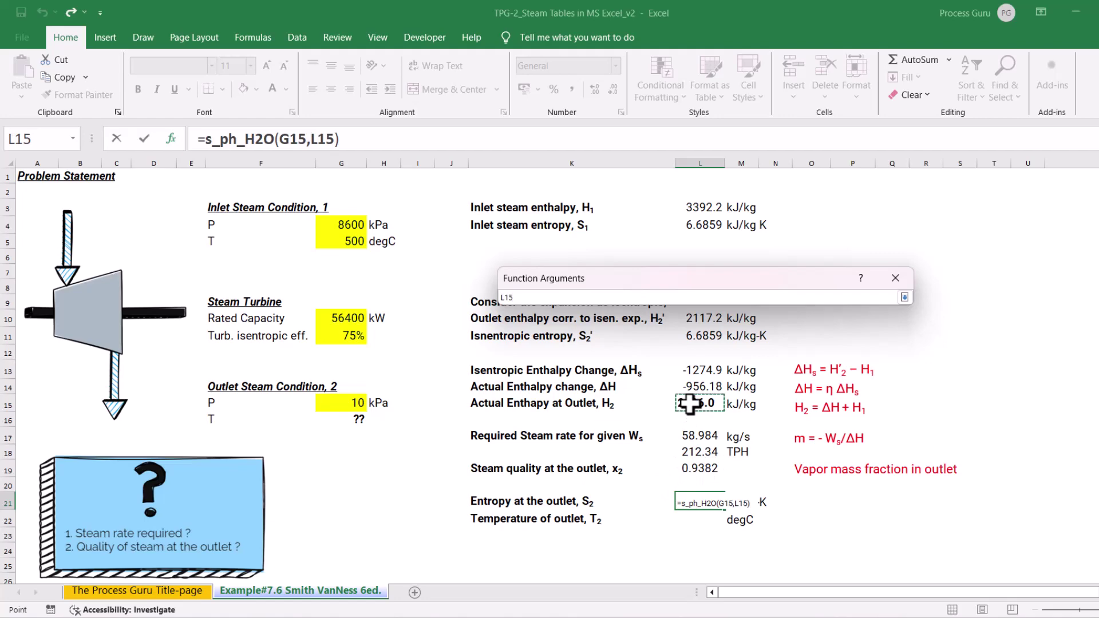
key("Return")
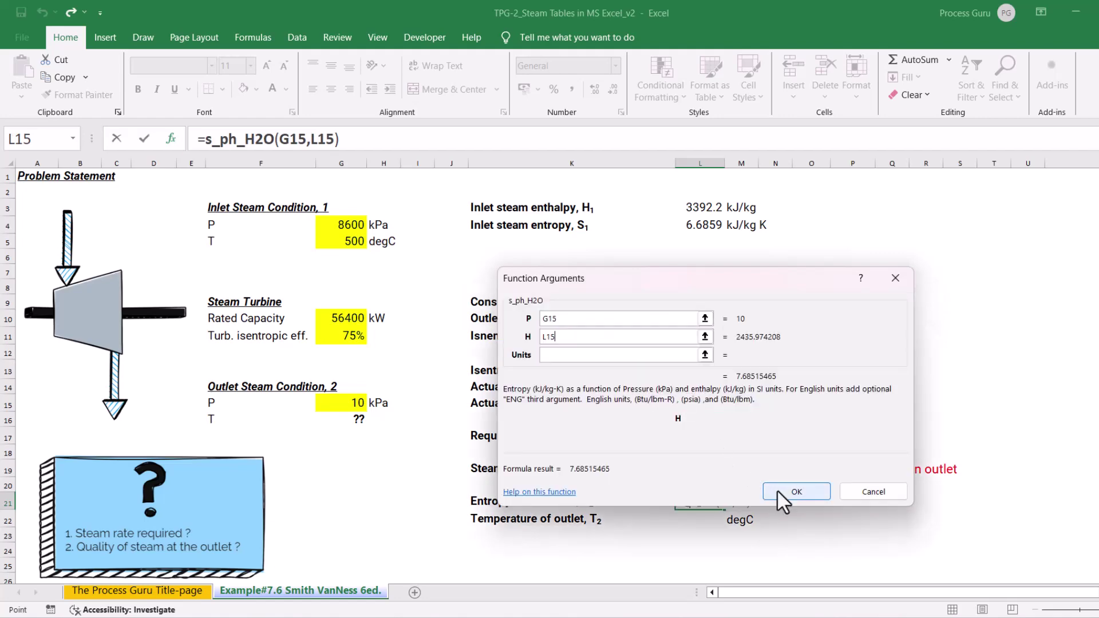
left_click(797, 492)
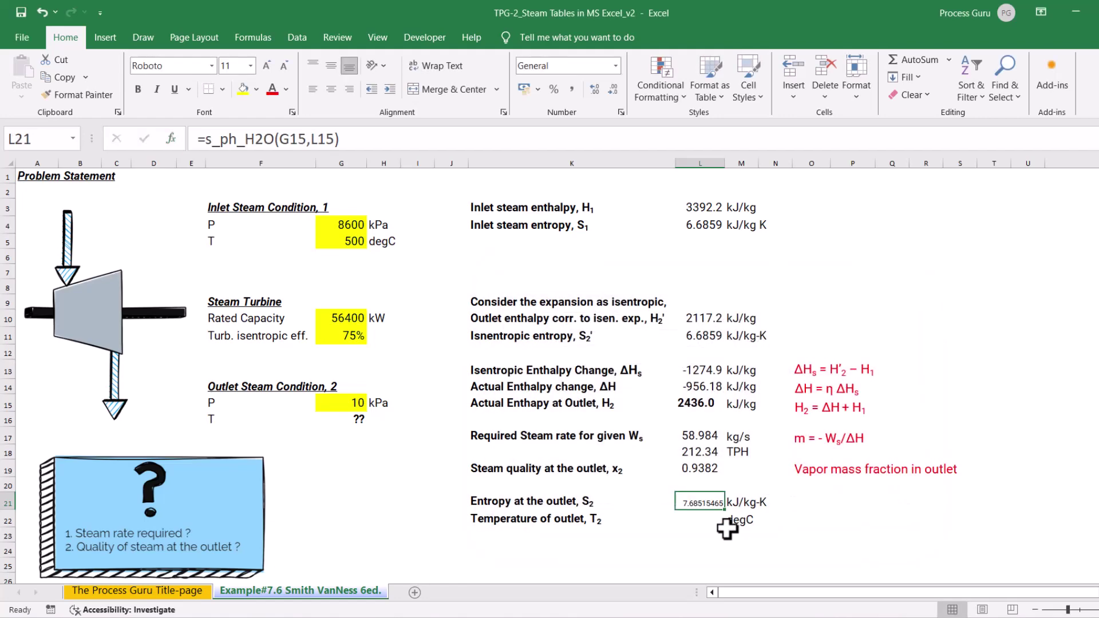
- Copy the formatting of the steam quality cell L19 to the outlet entropy cell L21
left_click(700, 468)
left_click(78, 95)
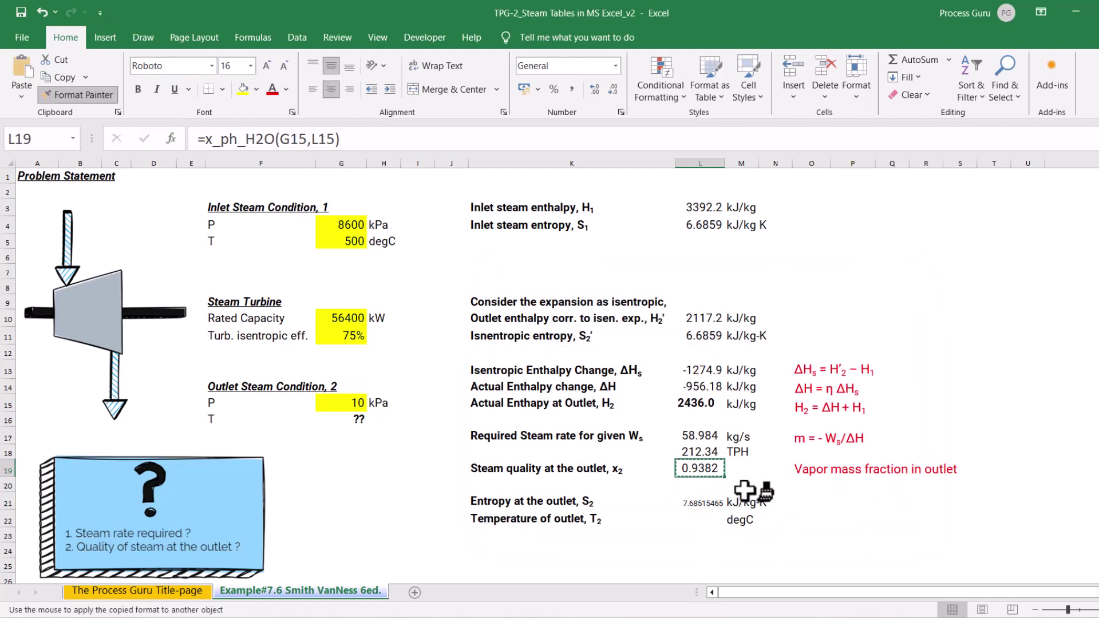
left_click(700, 502)
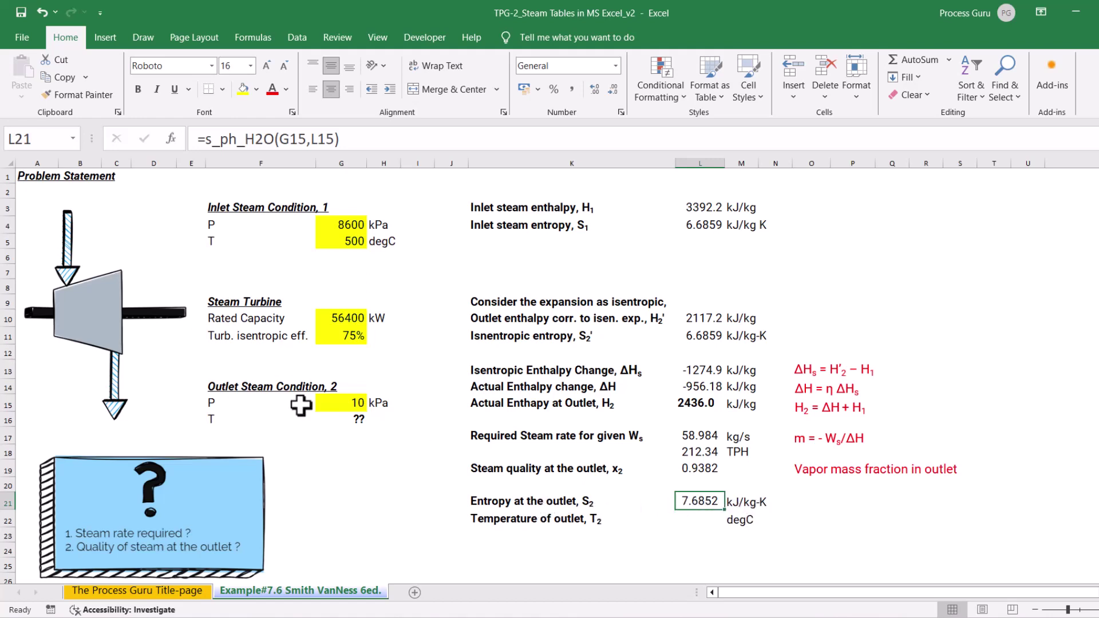
- Calculate the outlet temperature T2 in cell L22 with =T_hs_H2O(L15,L21), using the actual outlet enthalpy and outlet entropy
left_click(690, 517)
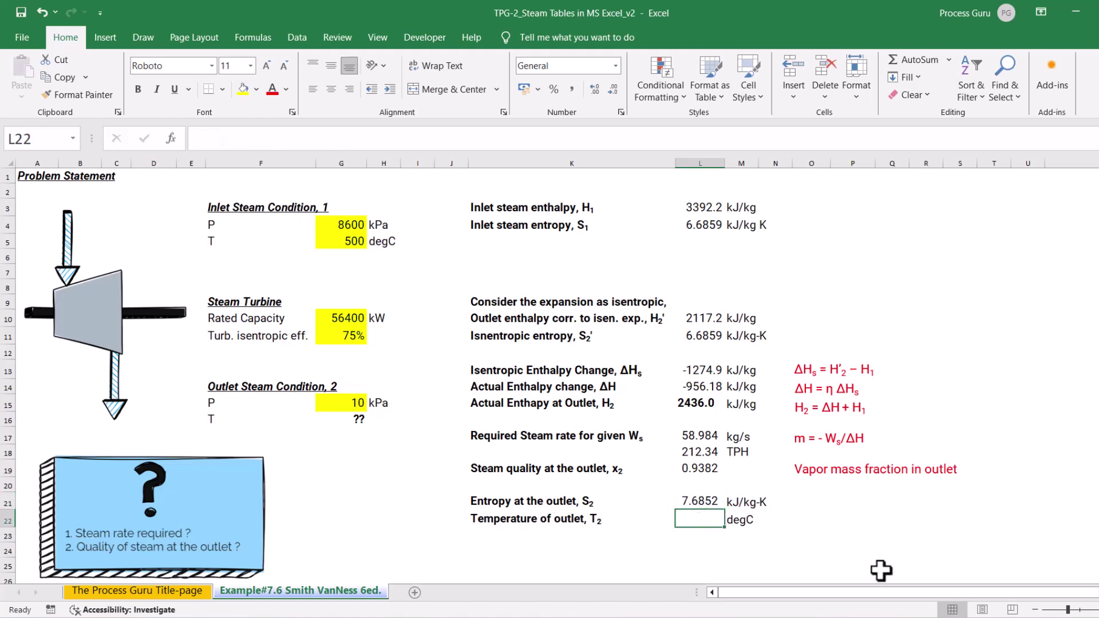
type("=")
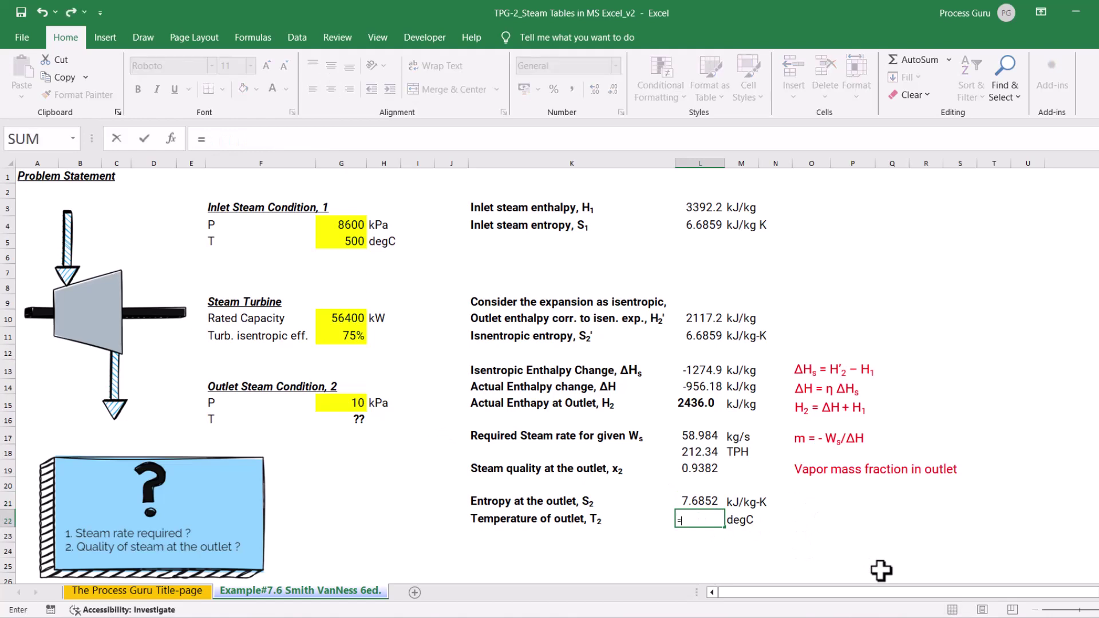
type("t")
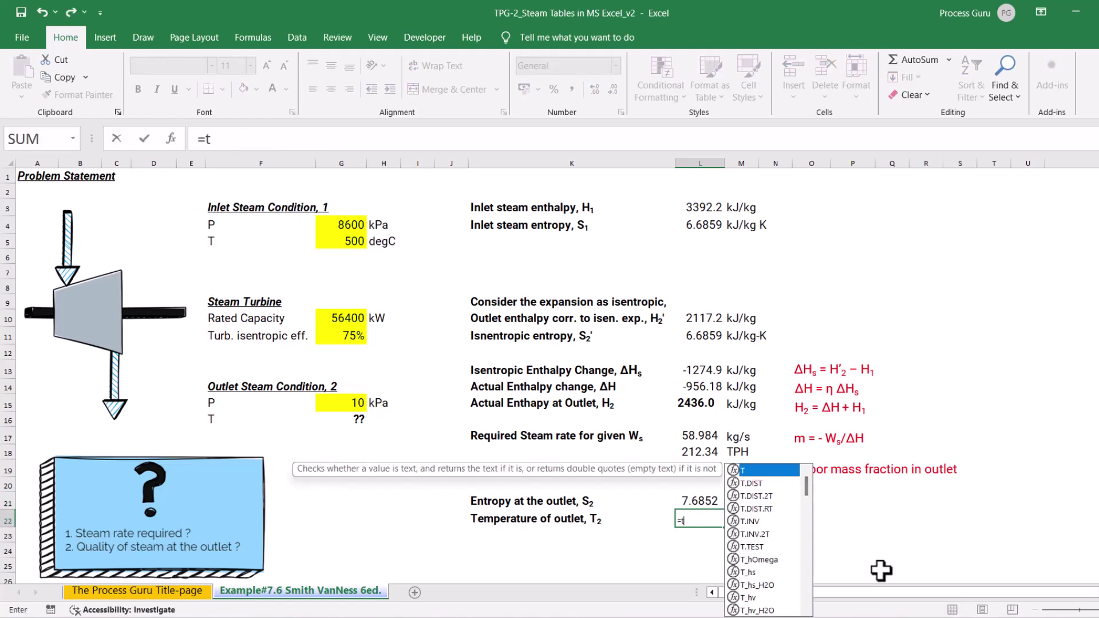
type("_")
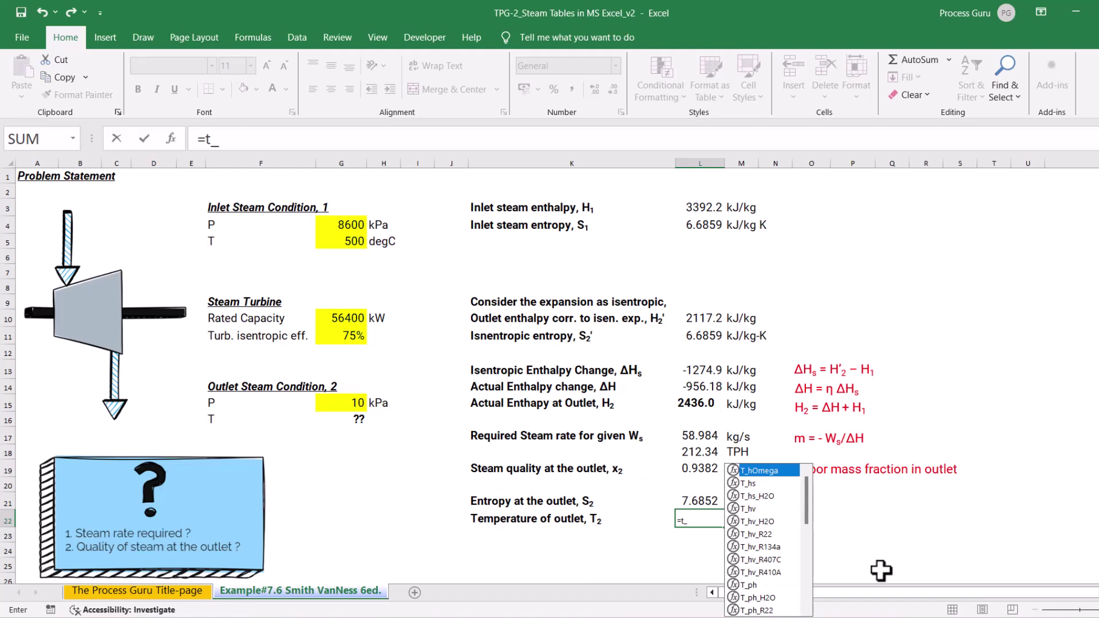
type("t")
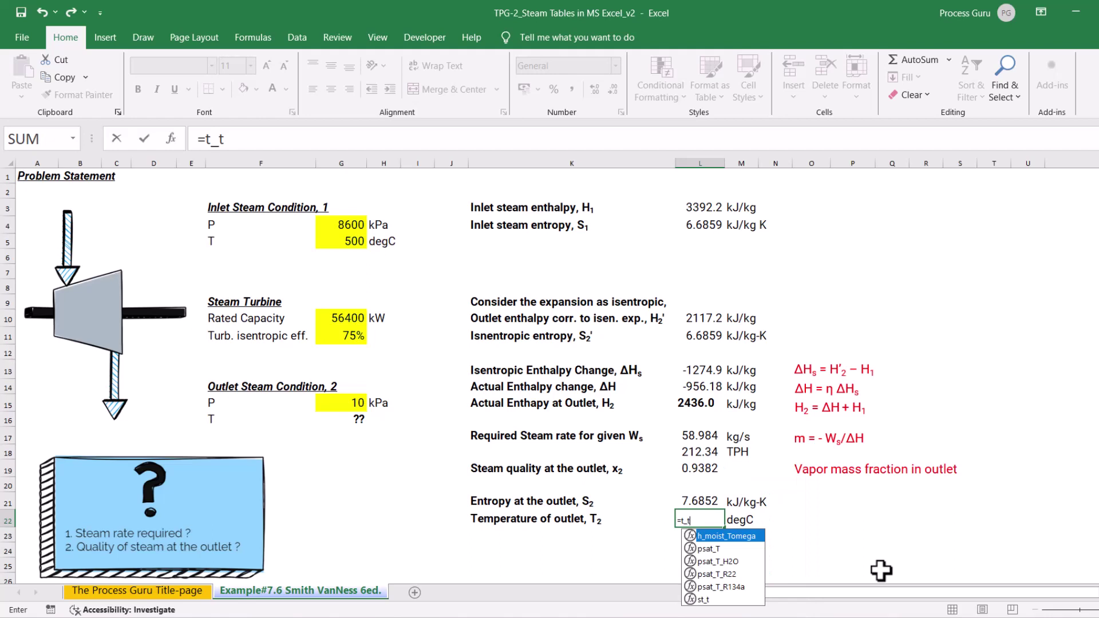
key("BackSpace")
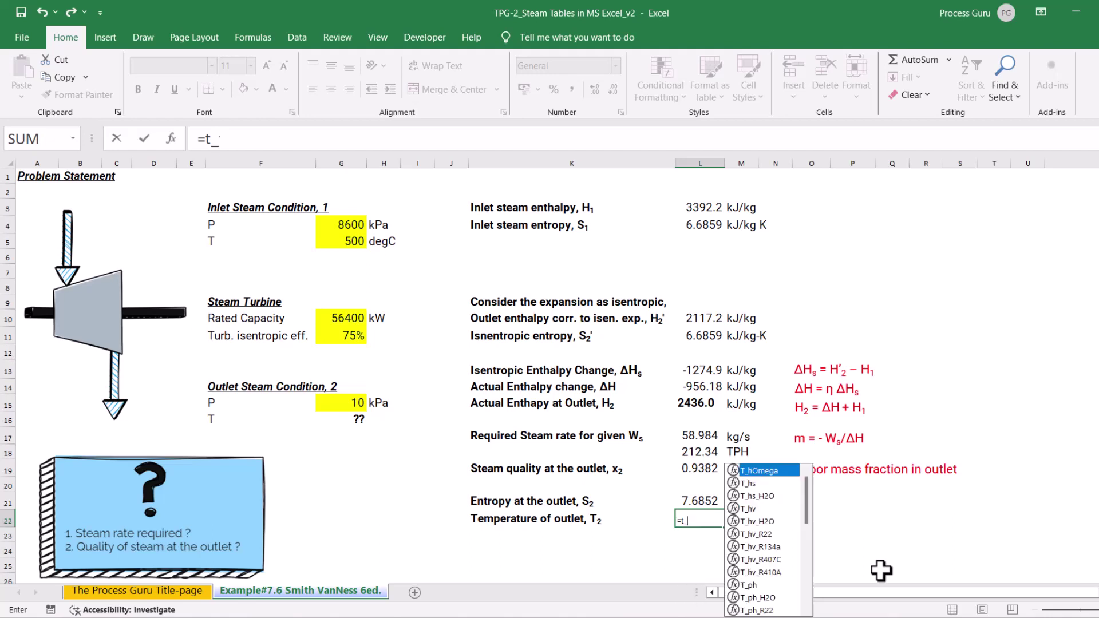
key("Down")
key("Down")
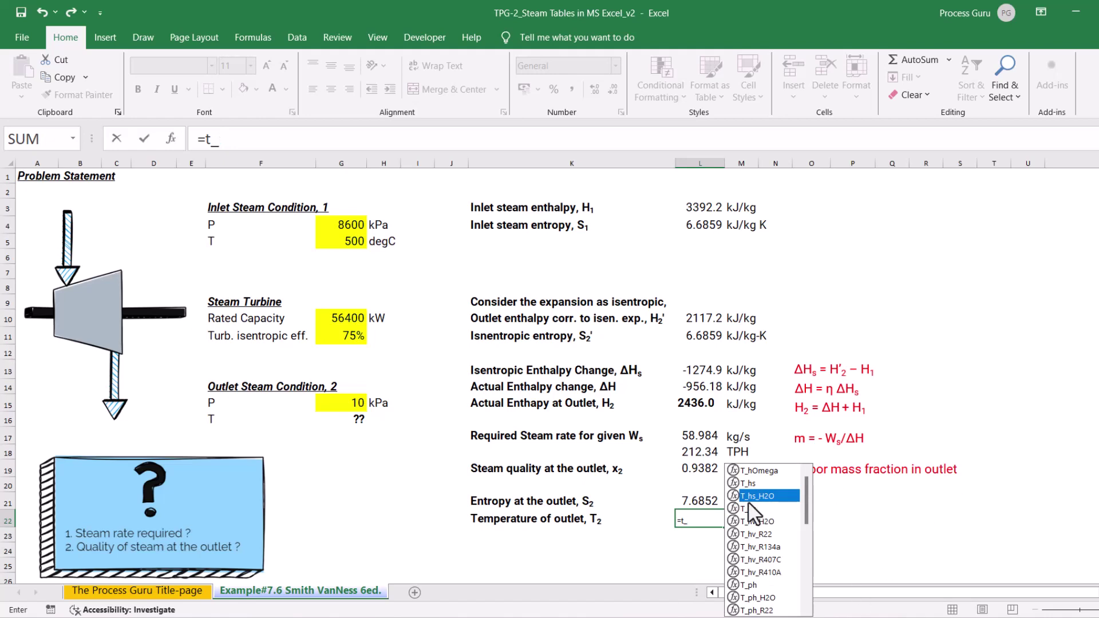
key("Tab")
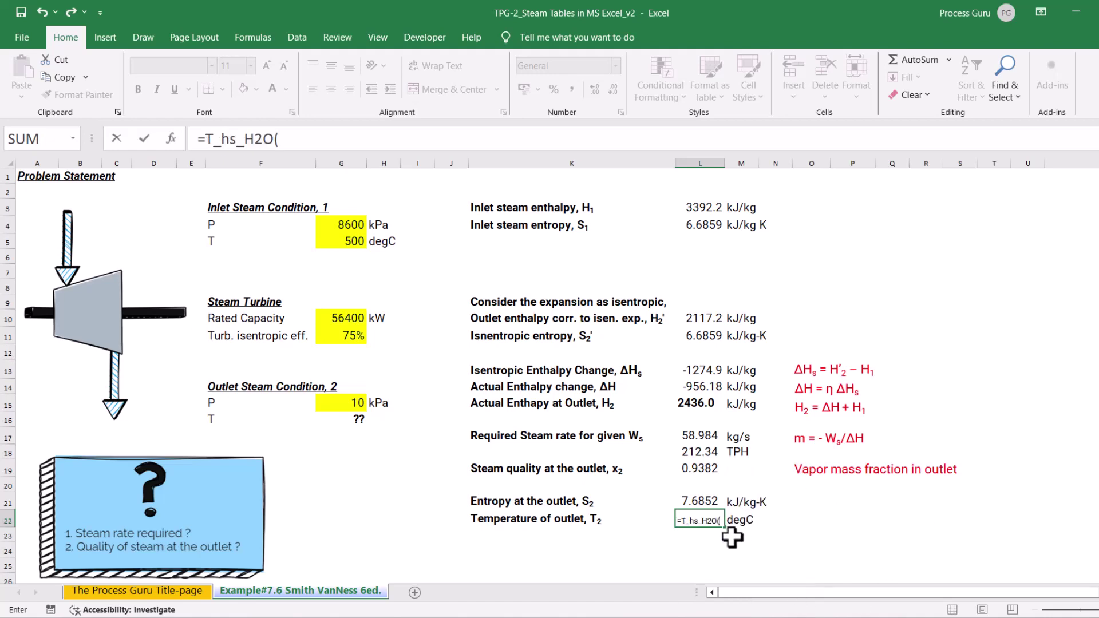
left_click(171, 139)
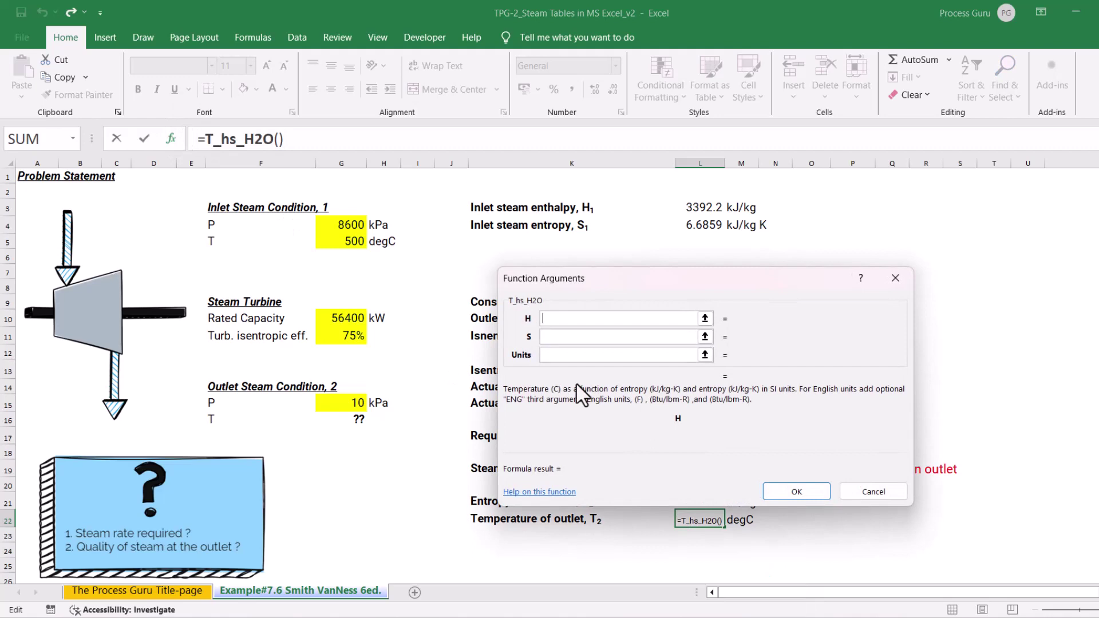
left_click(705, 319)
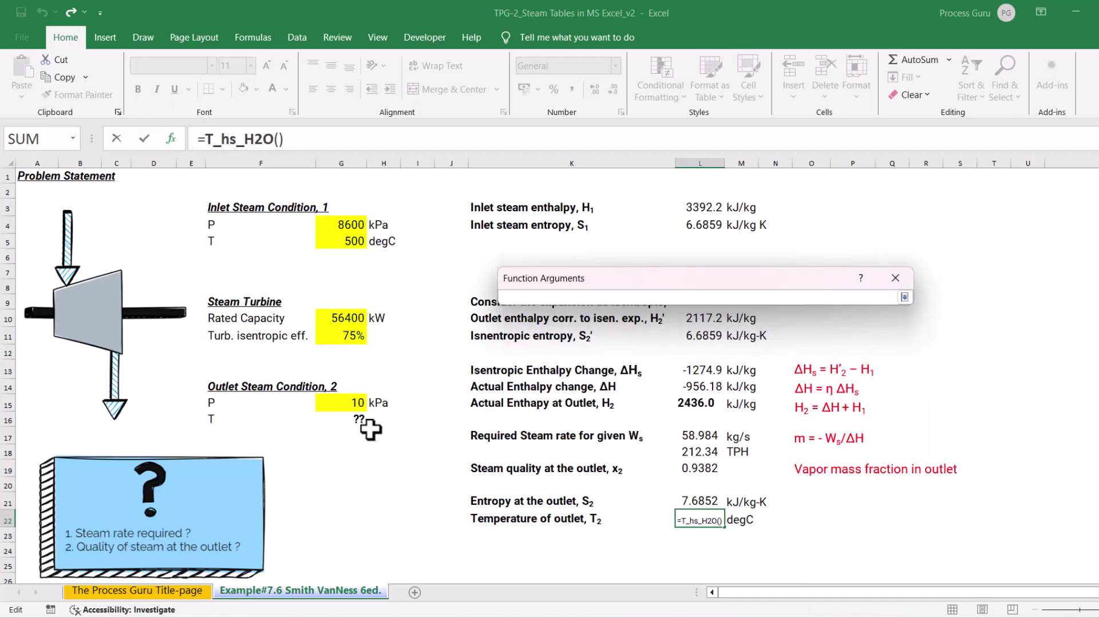
left_click(695, 403)
key("Return")
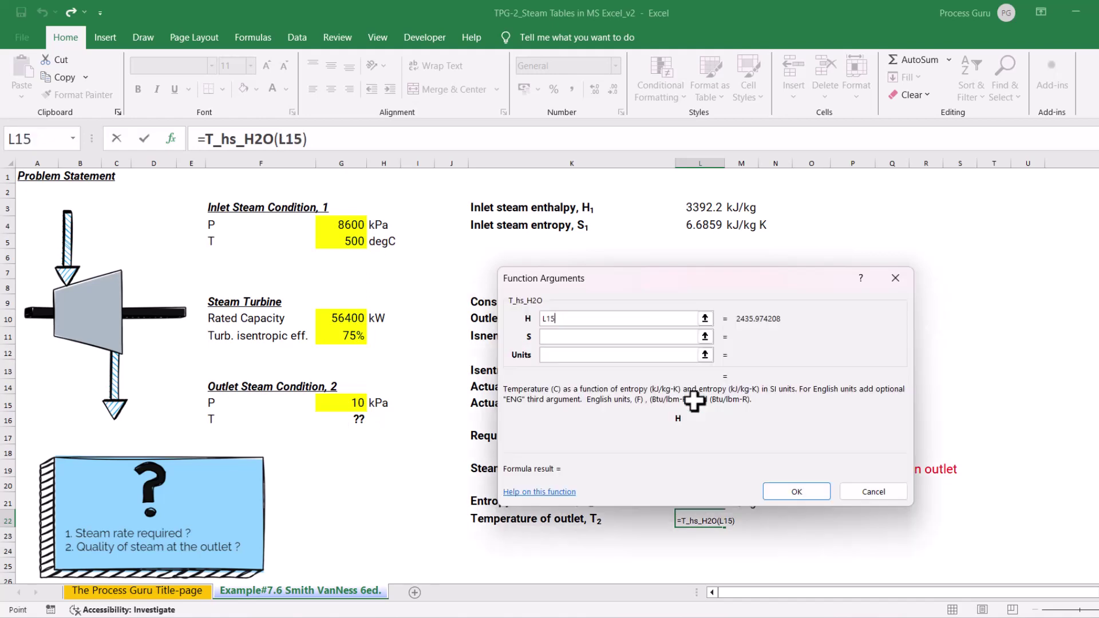
left_click(704, 336)
left_click(697, 499)
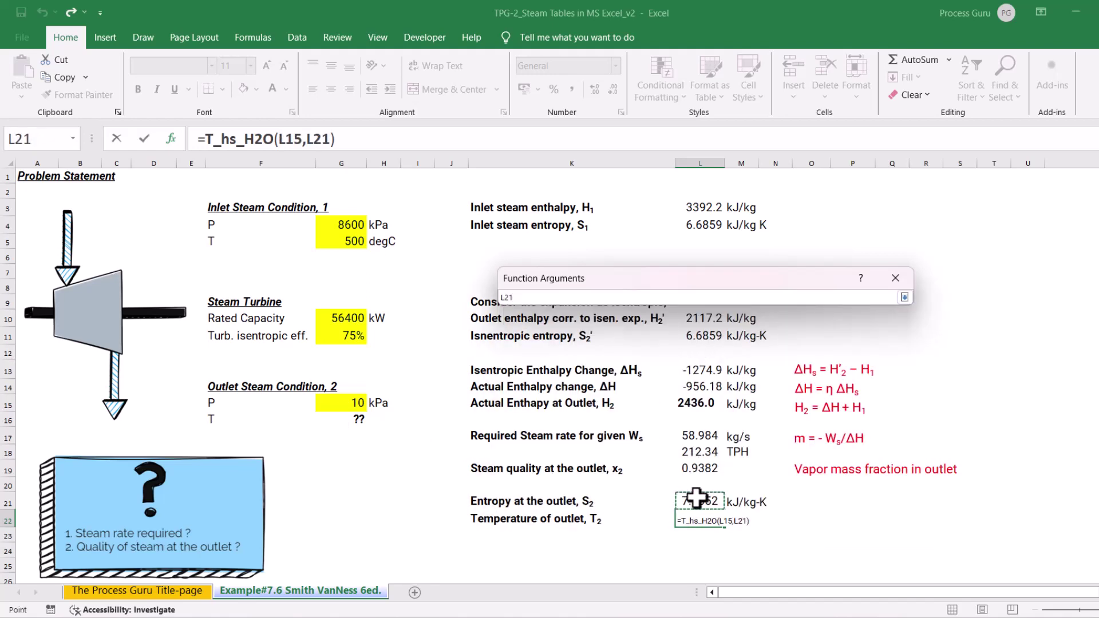
key("Return")
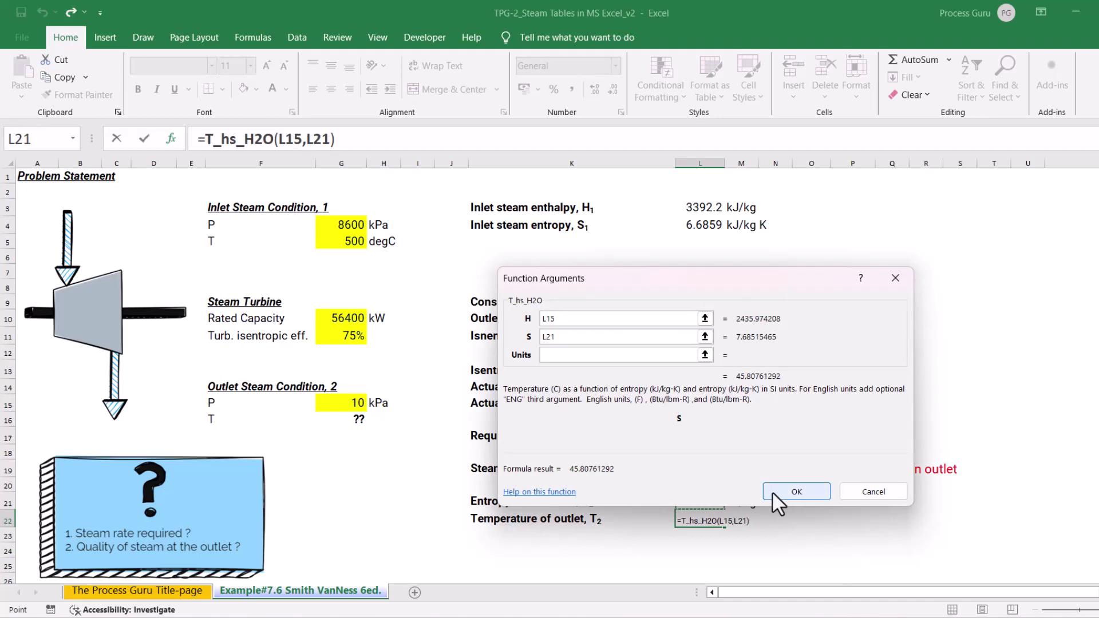
left_click(771, 493)
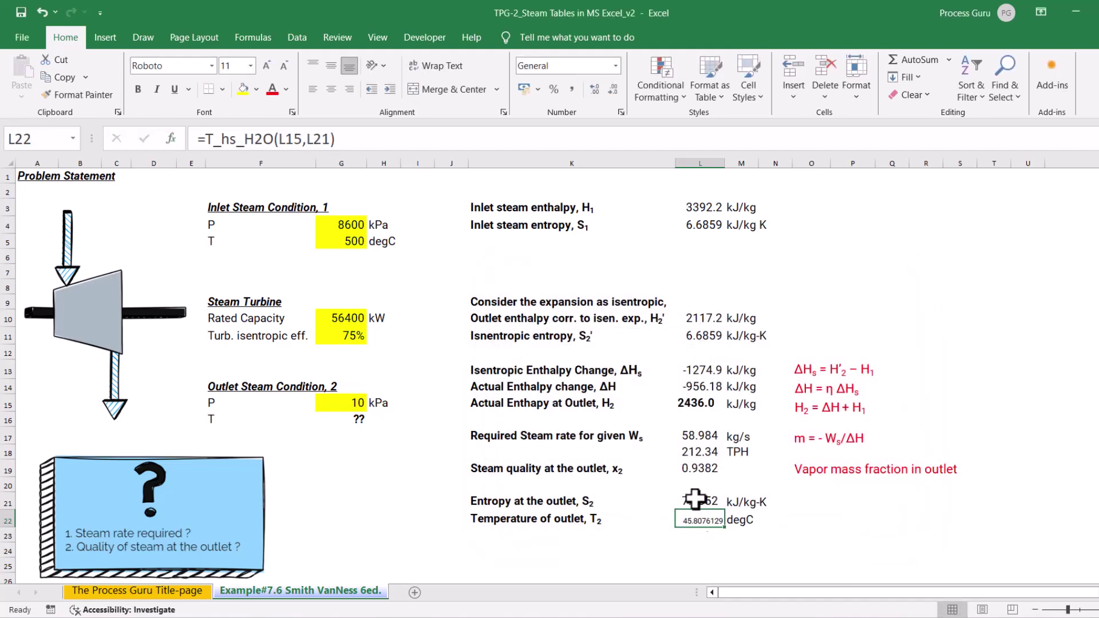
- Copy the formatting of the outlet entropy cell L21 to the outlet temperature cell L22
left_click(695, 501)
left_click(80, 94)
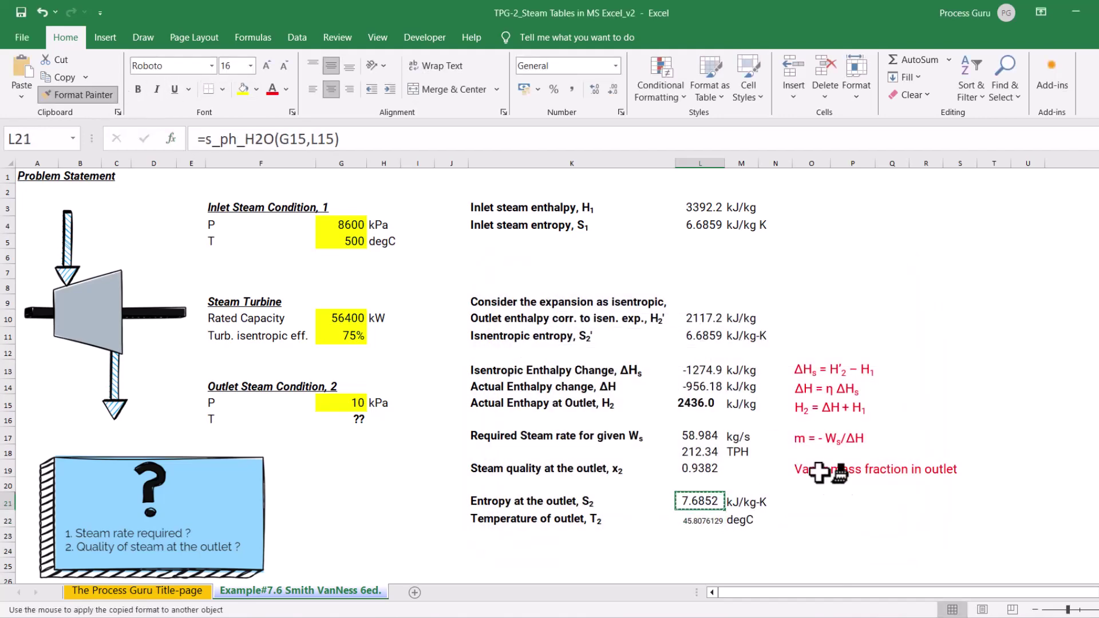
left_click(712, 520)
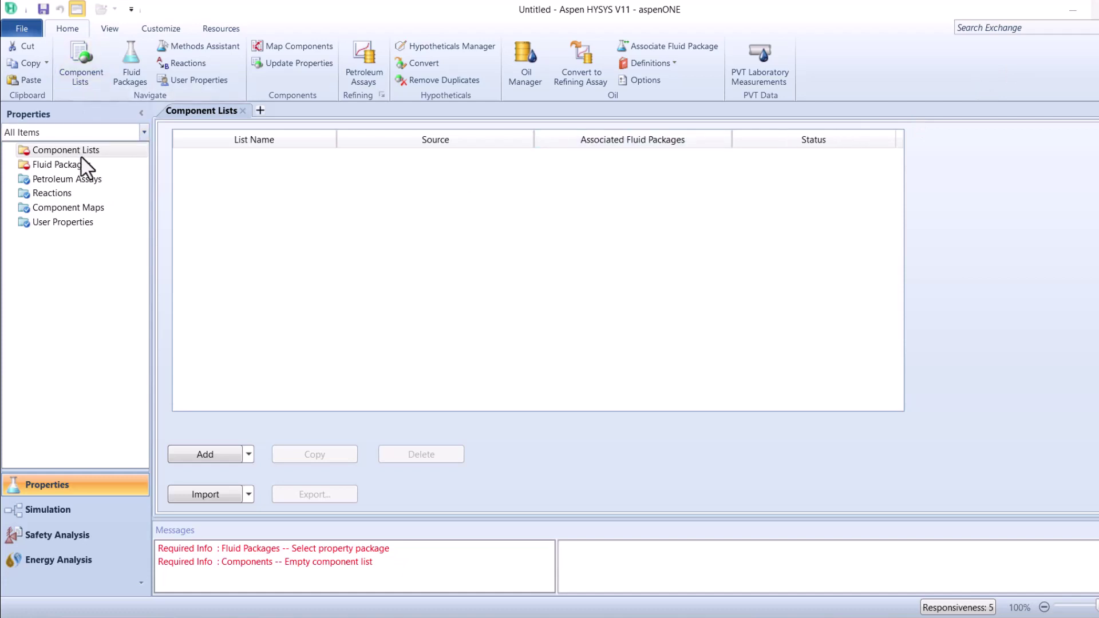
- In Aspen HYSYS, create a new component list and add water (H2O) to it as a pure component
left_click(200, 463)
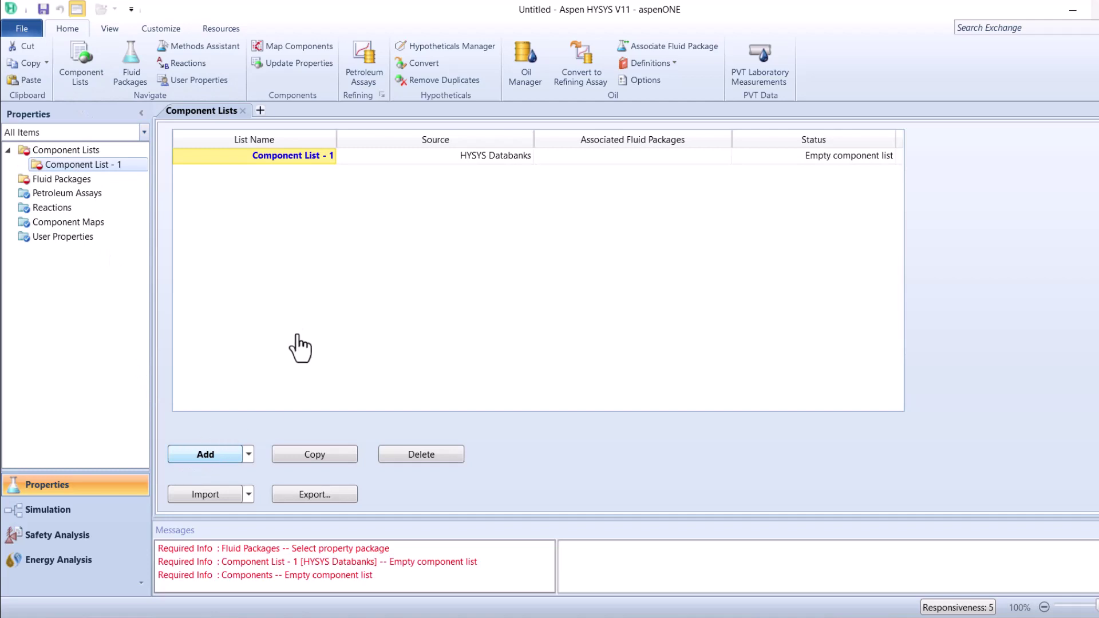
double_click(285, 157)
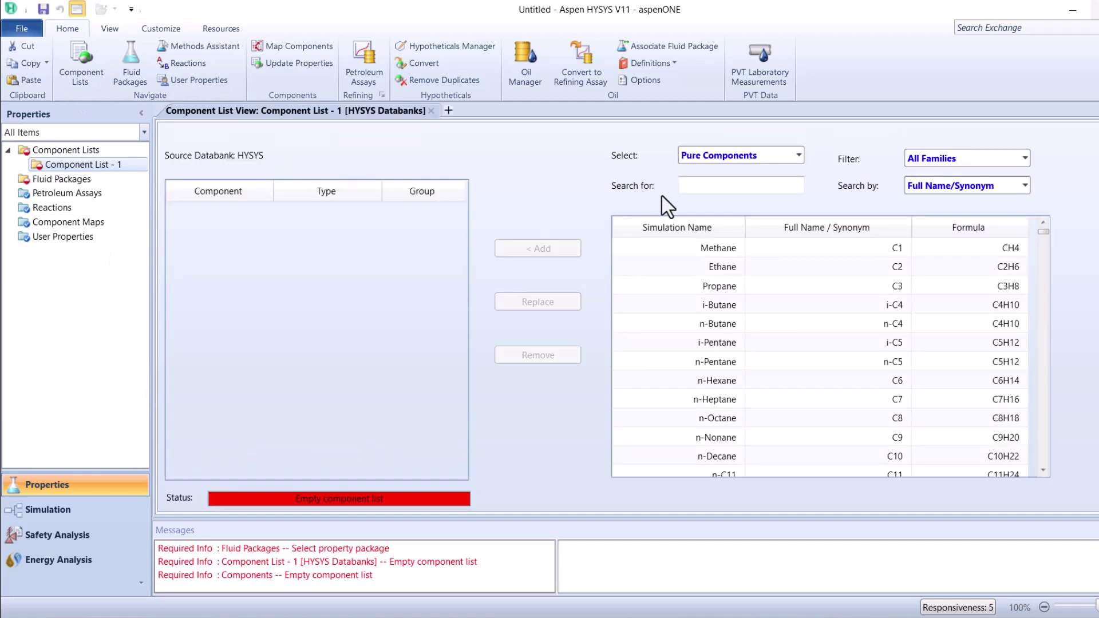
left_click(696, 185)
type("water")
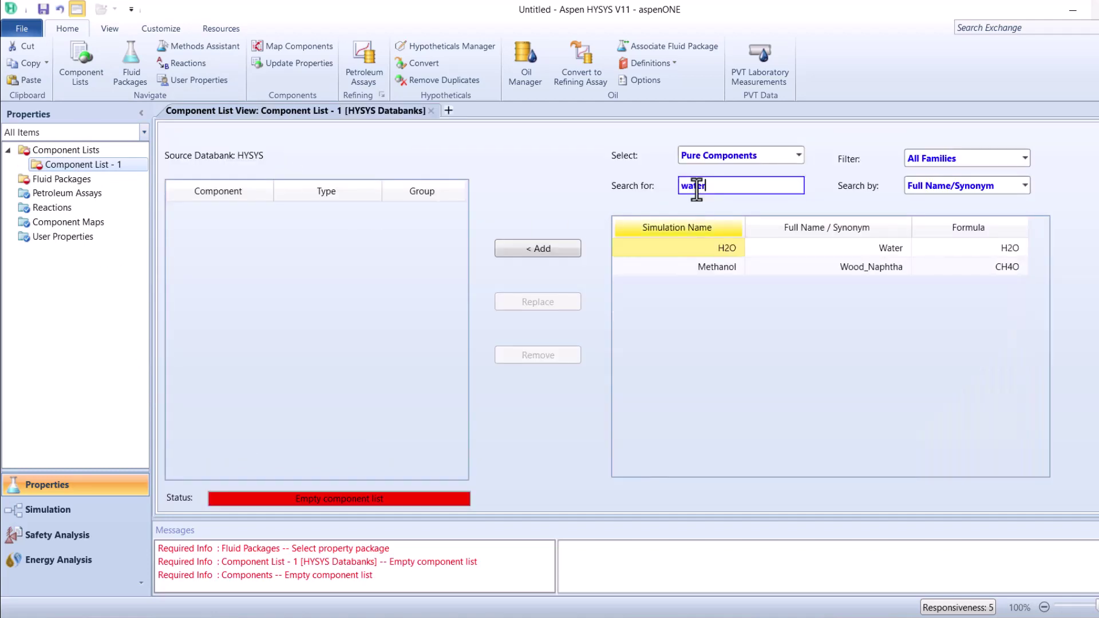
key("Return")
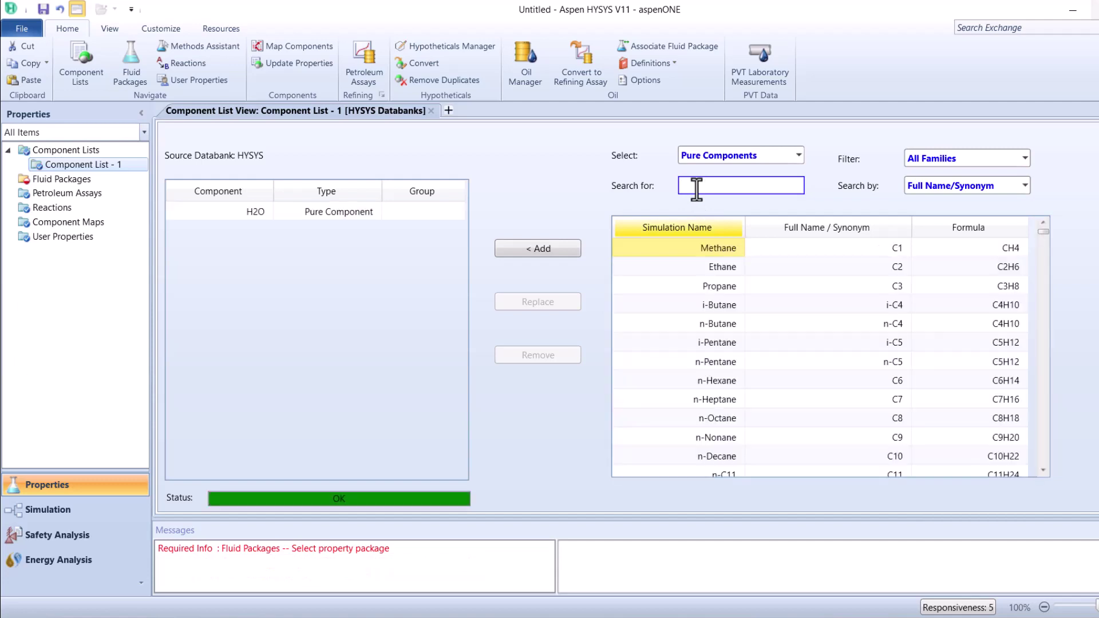
- Add a new fluid package for the water component list and select IAPWS-IF97 as its property package
left_click(71, 179)
left_click(198, 462)
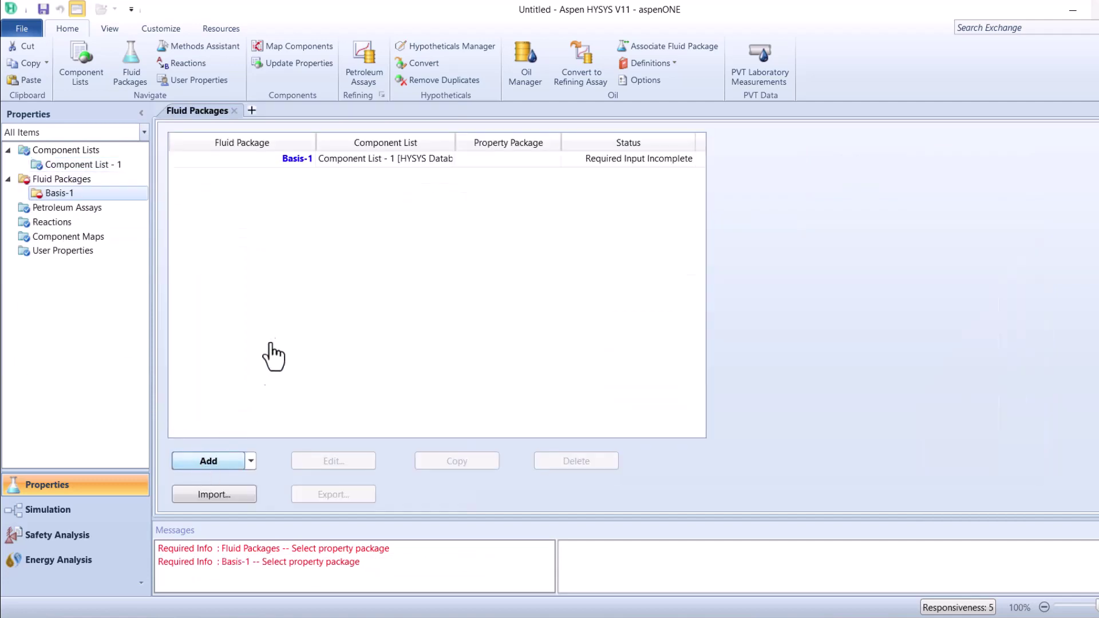
scroll(286, 303, "down", 3)
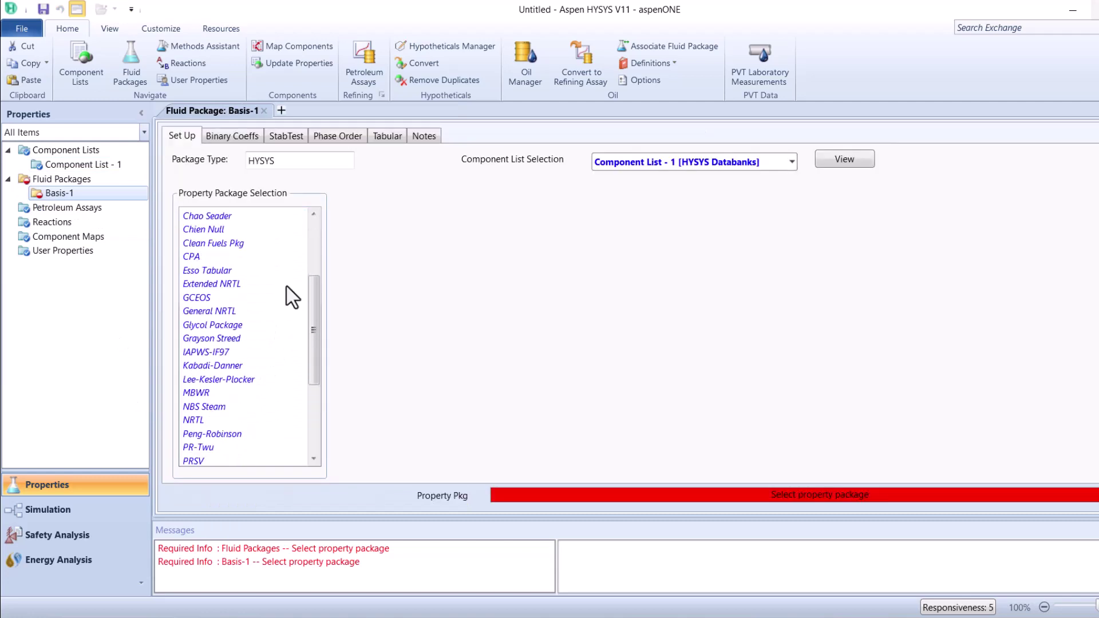
scroll(263, 312, "down", 2)
left_click(227, 298)
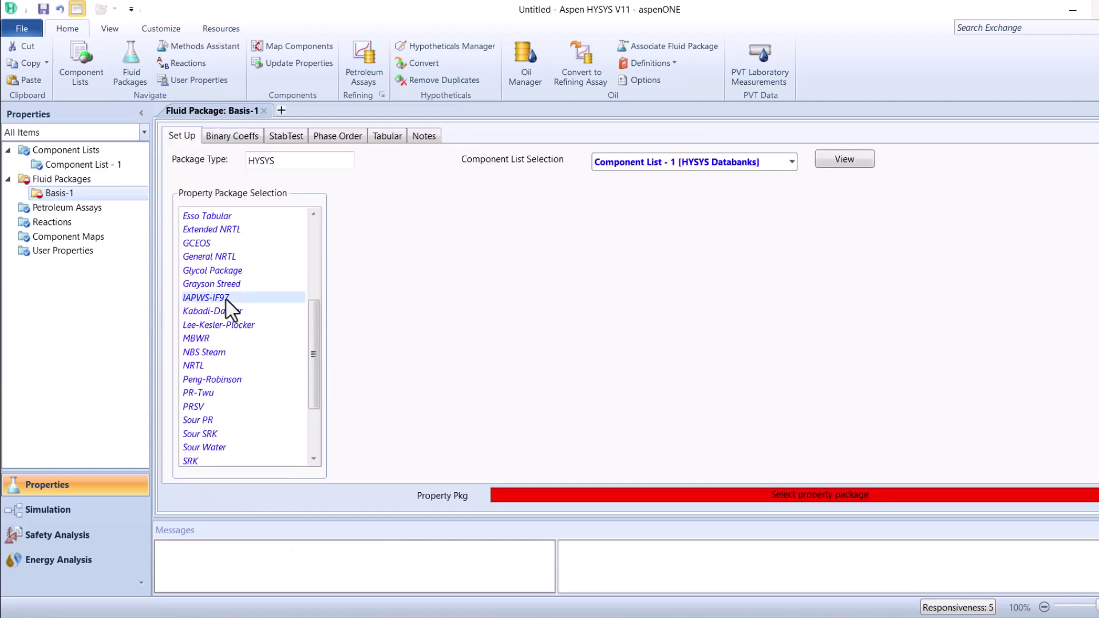
- Enter the simulation environment, move the Model Palette clear of the flowsheet's working area, and place an Expander on the flowsheet
left_click(83, 512)
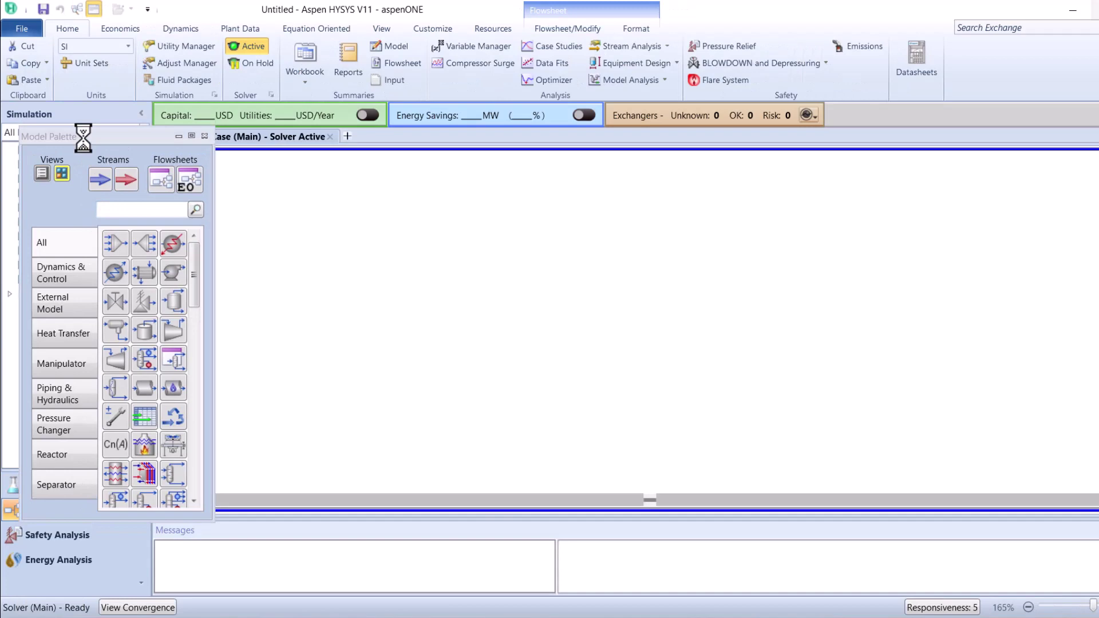
left_click_drag(83, 137, 971, 168)
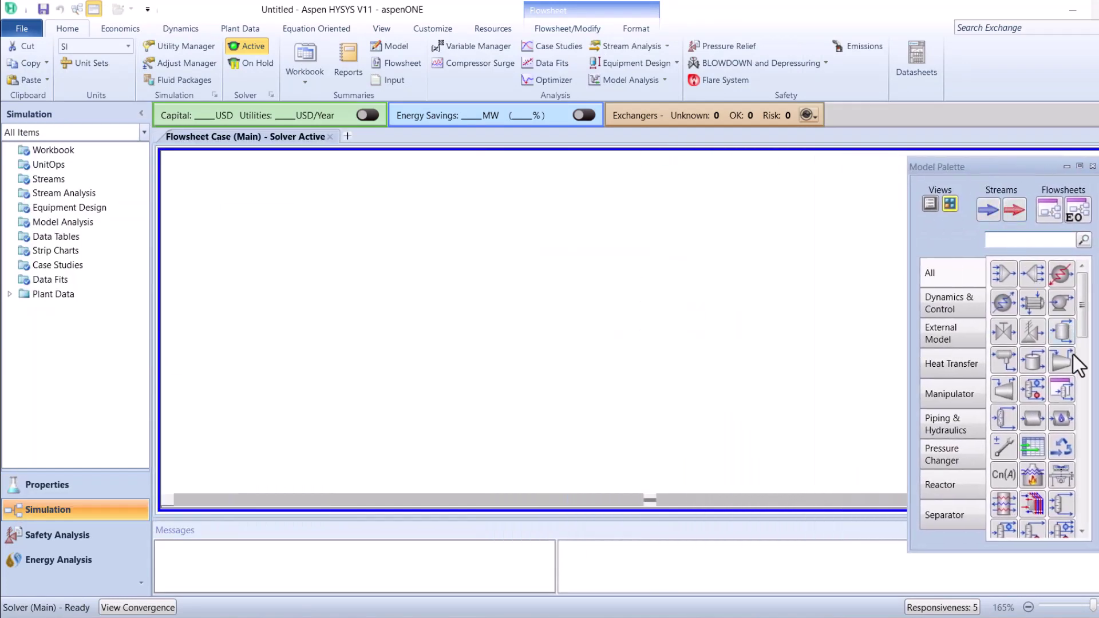
left_click(1007, 395)
left_click(495, 346)
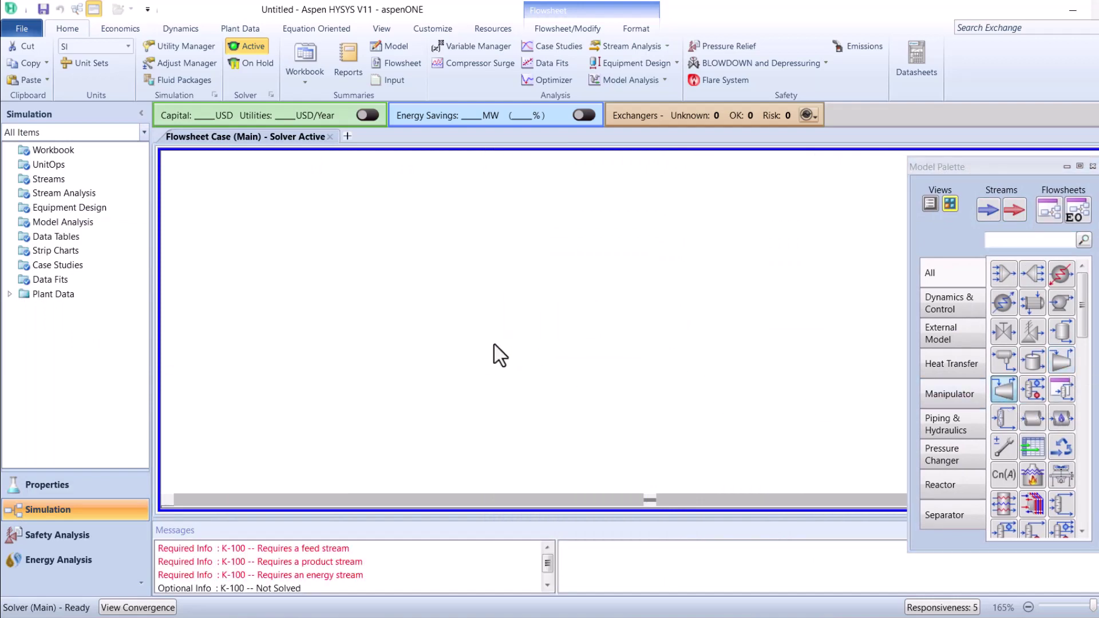